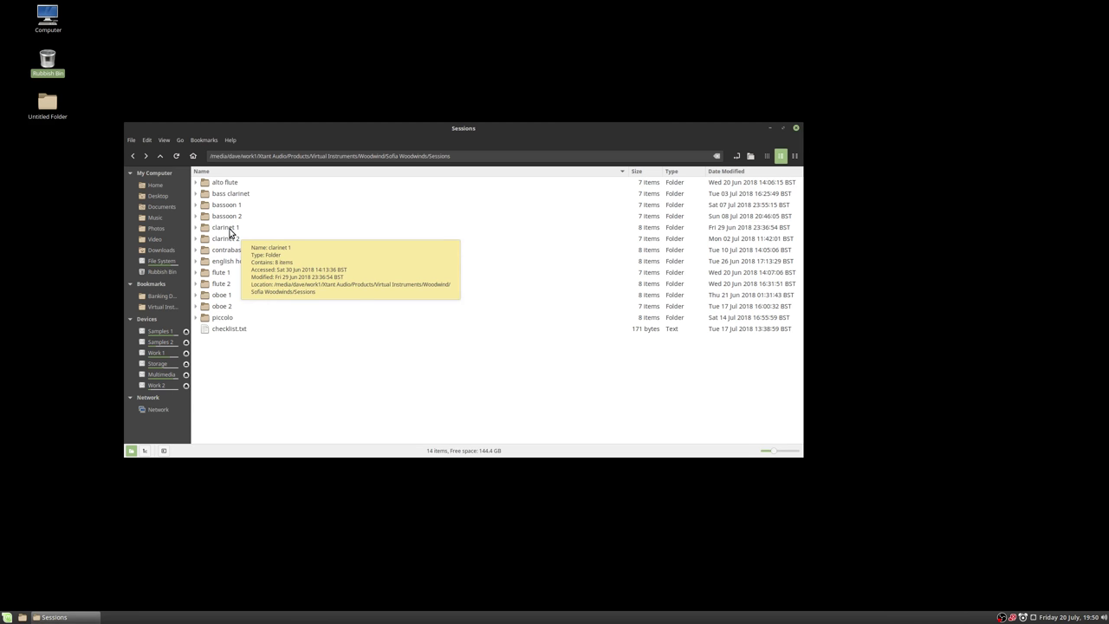
Open 'clarinet I rough cut.RPP' from the clarinet 1 folder in REAPER (reaper5).
double_click(227, 227)
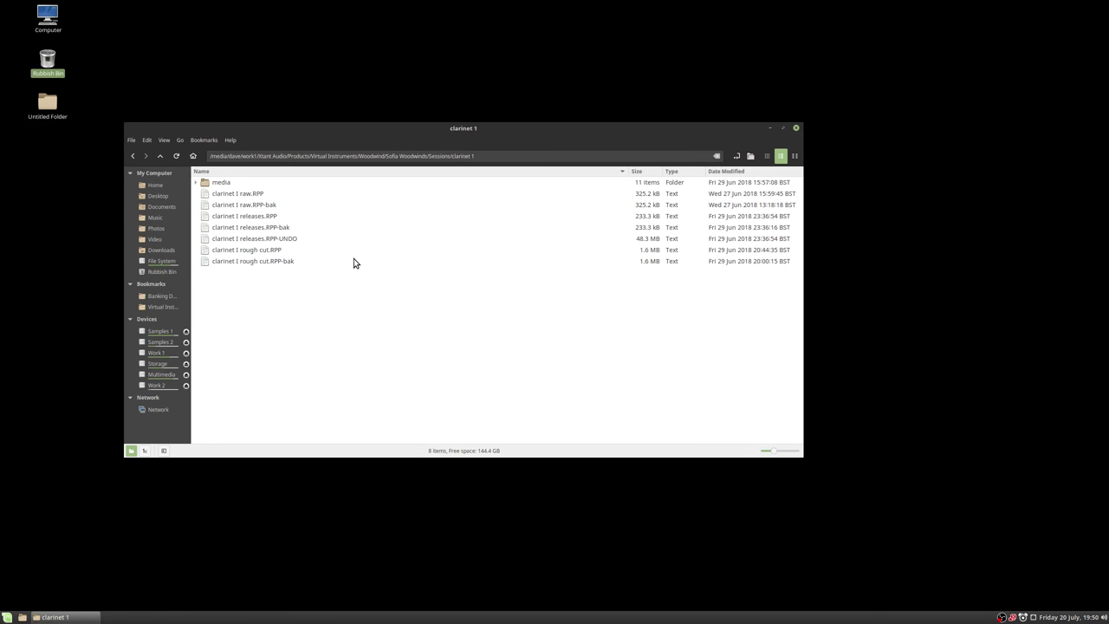
right_click(258, 251)
mouse_move(319, 278)
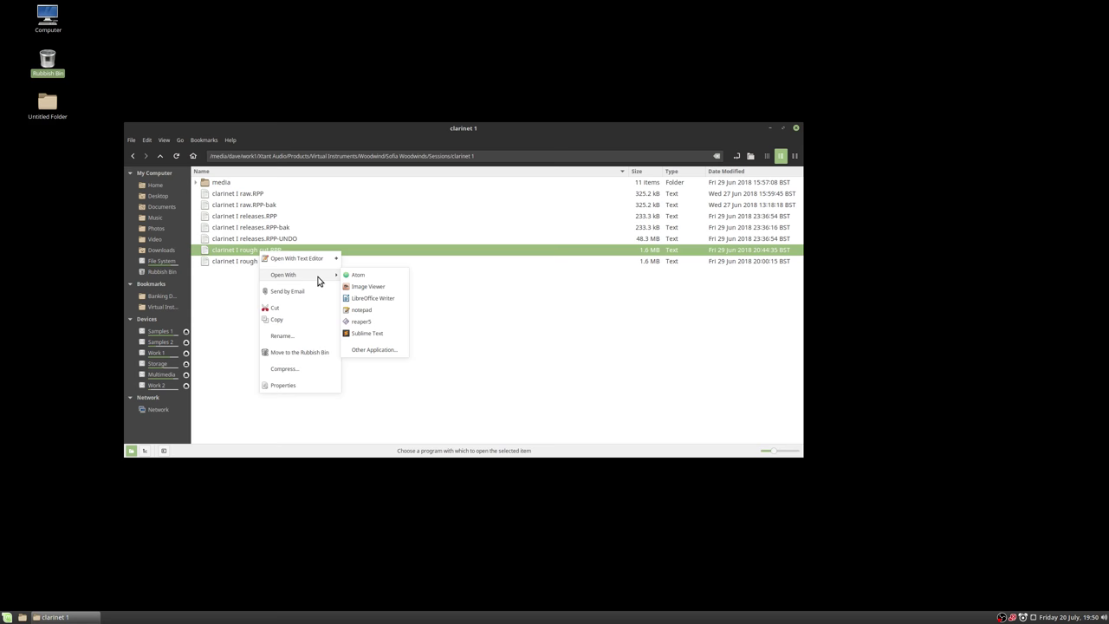
click(382, 319)
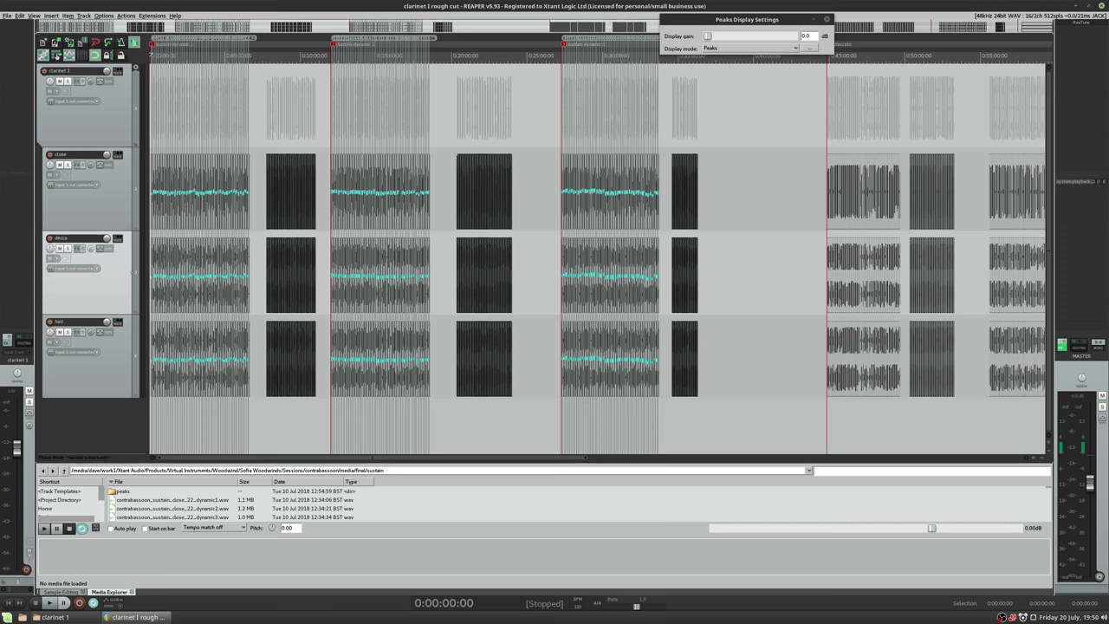
Close the Media Explorer with Ctrl+Alt+X and select the sustain items across all three mic tracks.
click(458, 147)
key(ctrl+alt+x)
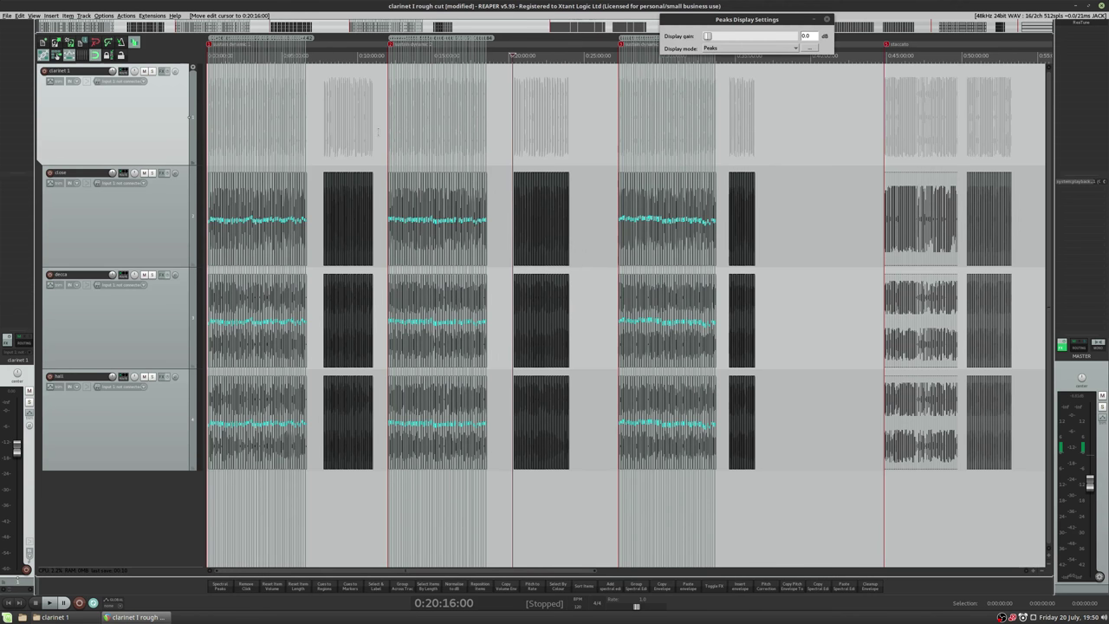
scroll(395, 103, up, 5)
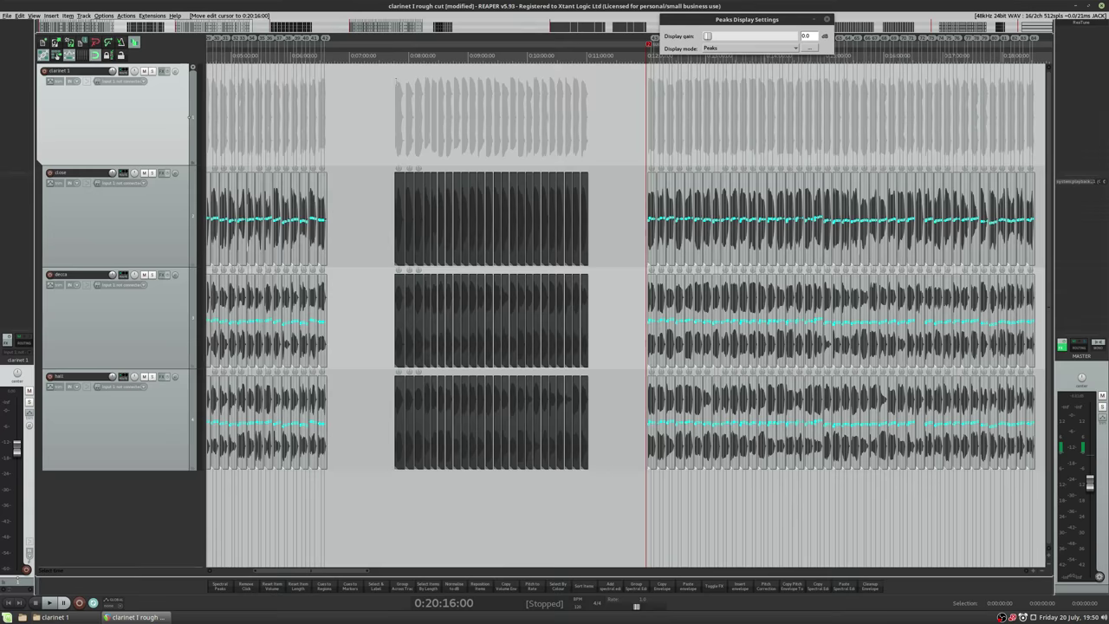
scroll(394, 104, down, 4)
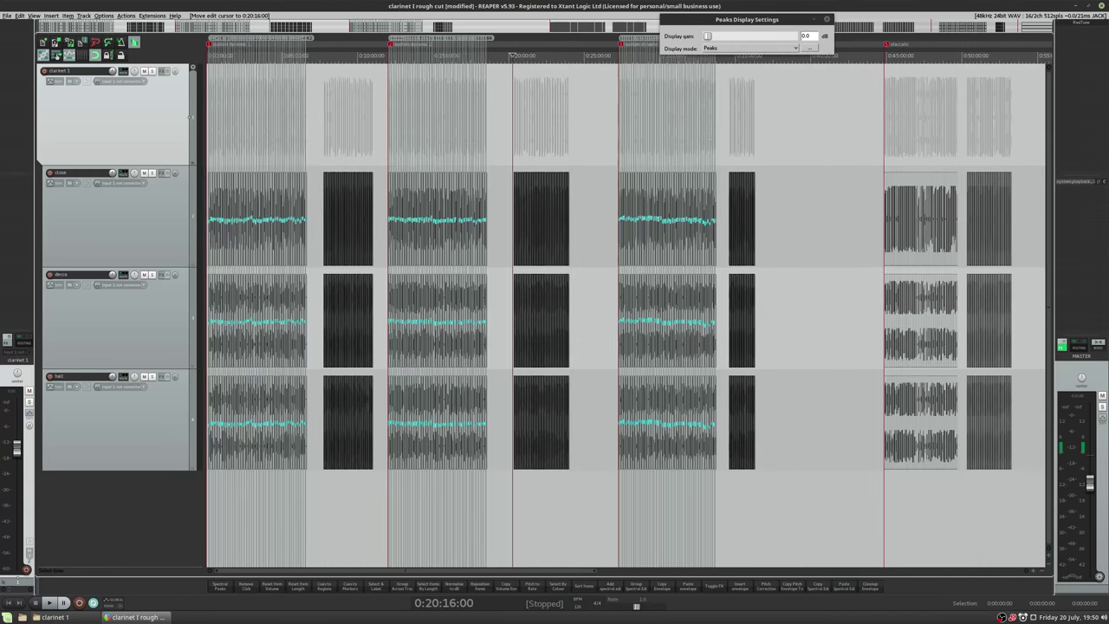
drag(726, 138, 134, 511)
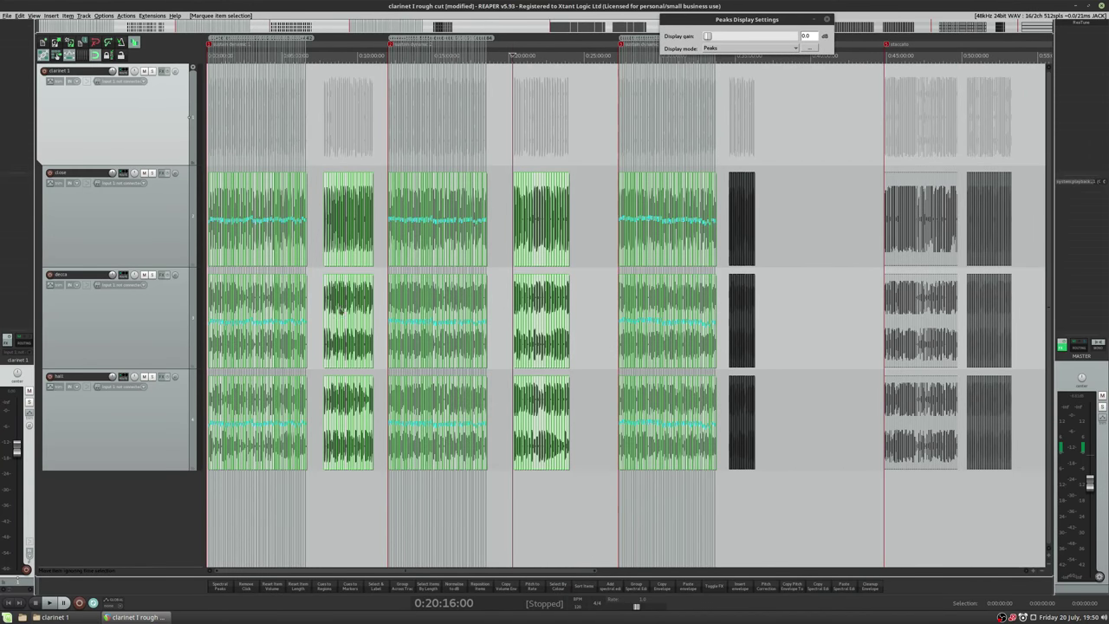
click(356, 182)
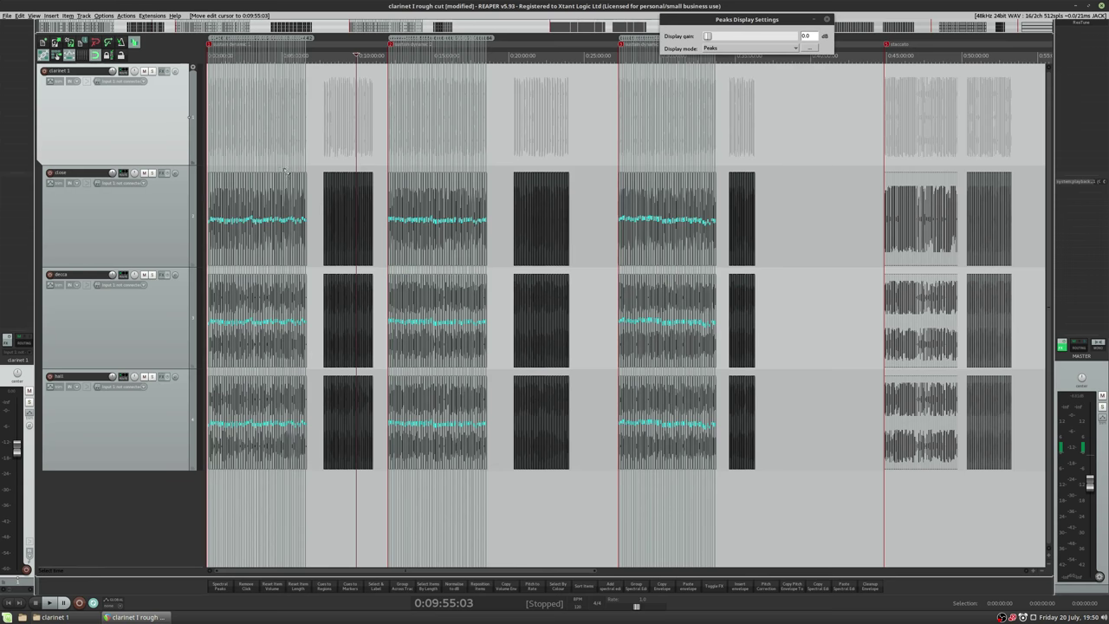
Select the close, decca and hall tracks in turn, ending on close.
scroll(121, 236, up, 8)
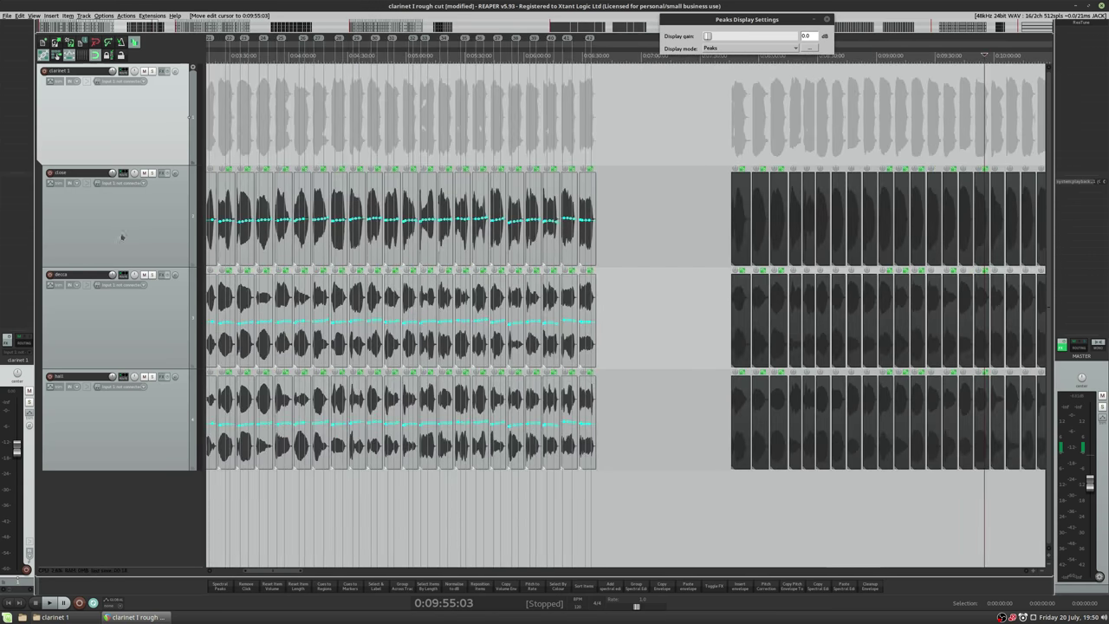
click(121, 237)
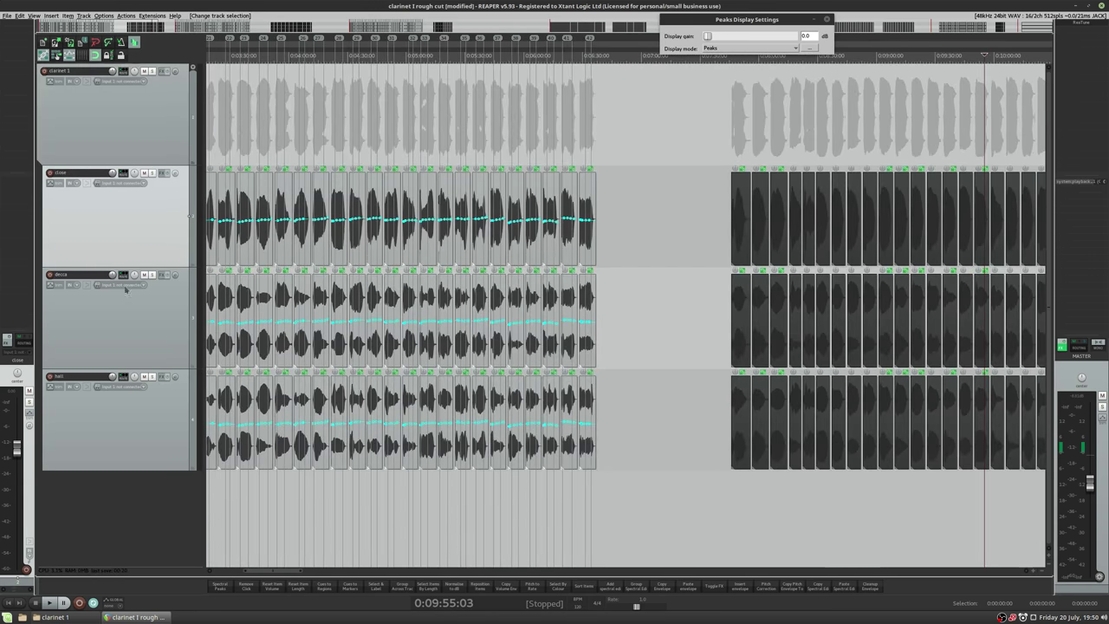
click(118, 341)
click(108, 229)
click(107, 331)
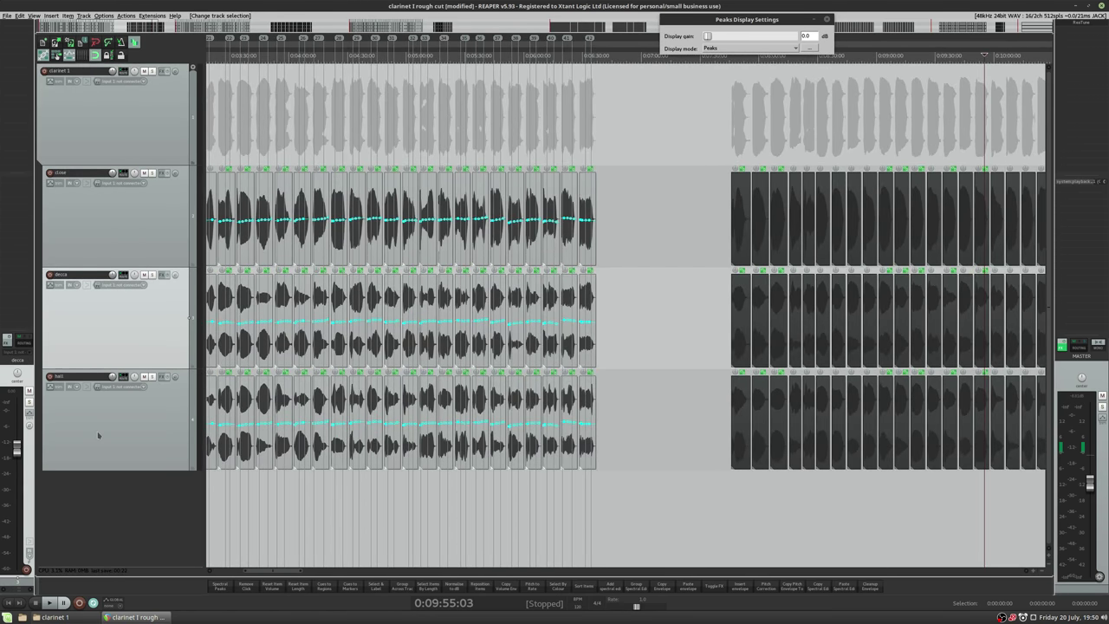
click(99, 436)
click(116, 329)
click(121, 199)
Select successive item groups across close, decca and hall, finishing with the last group.
scroll(650, 225, down, 5)
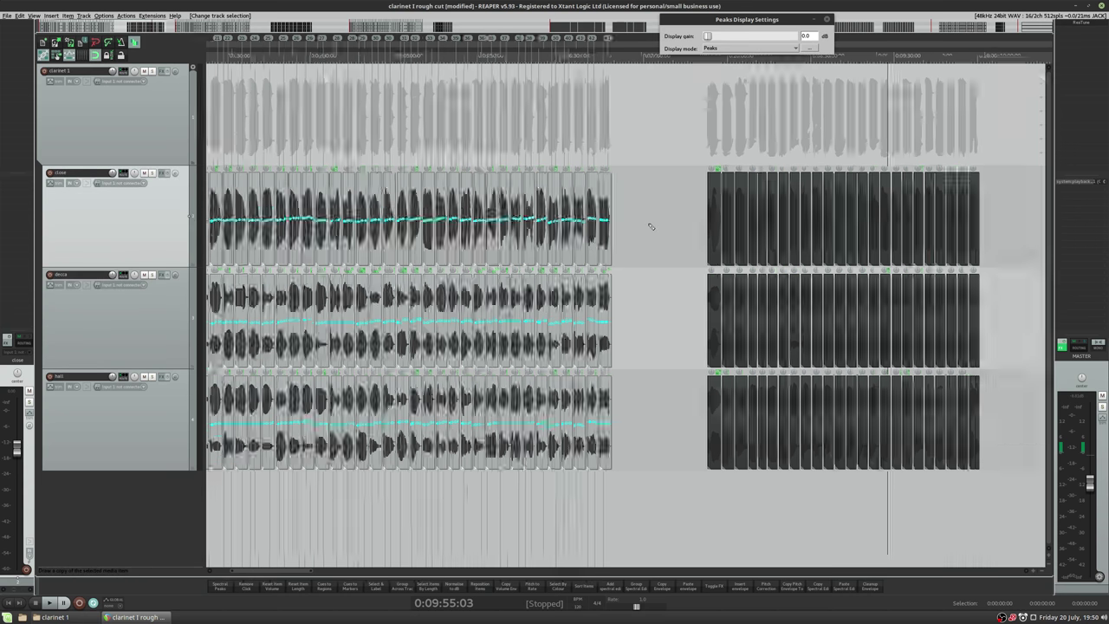
scroll(651, 225, down, 2)
drag(357, 142, 198, 452)
drag(617, 151, 454, 508)
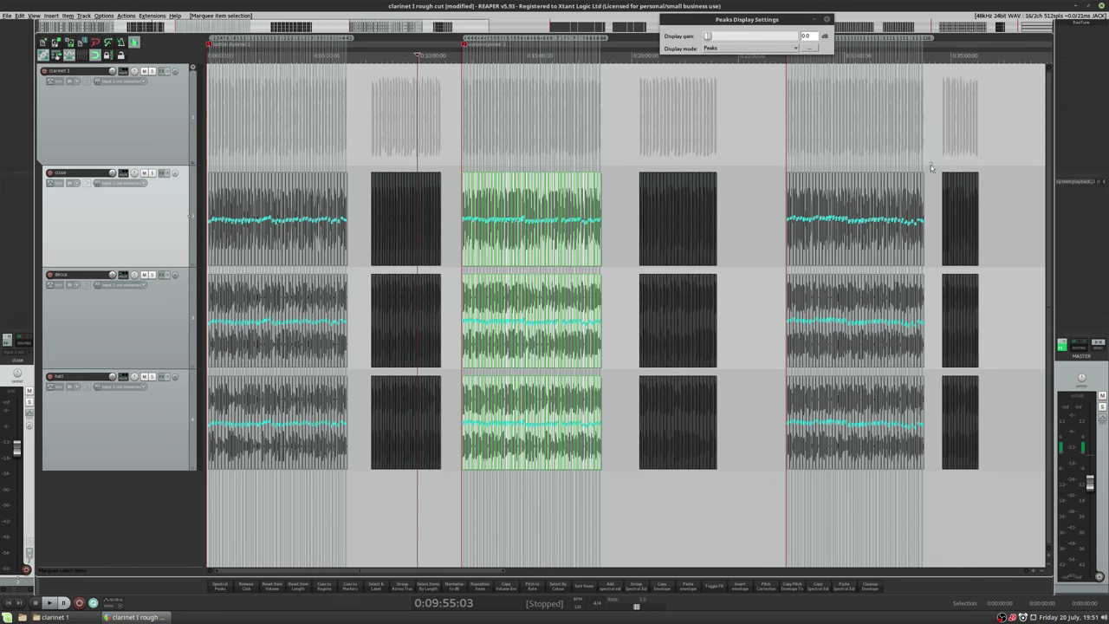
drag(931, 154, 751, 516)
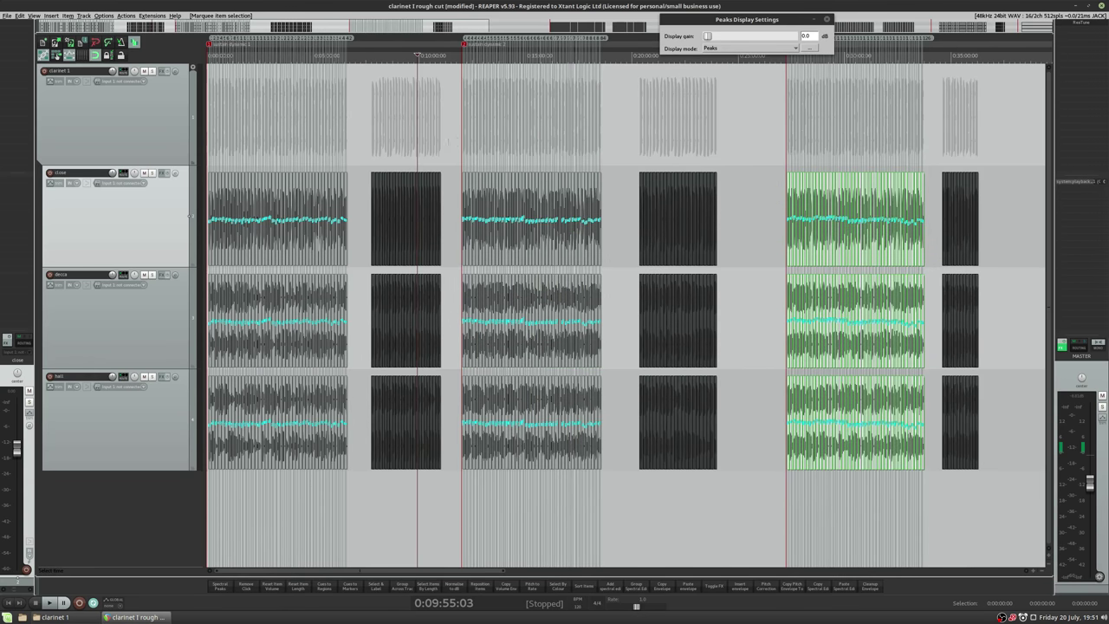
click(427, 178)
drag(748, 153, 635, 228)
drag(996, 166, 925, 211)
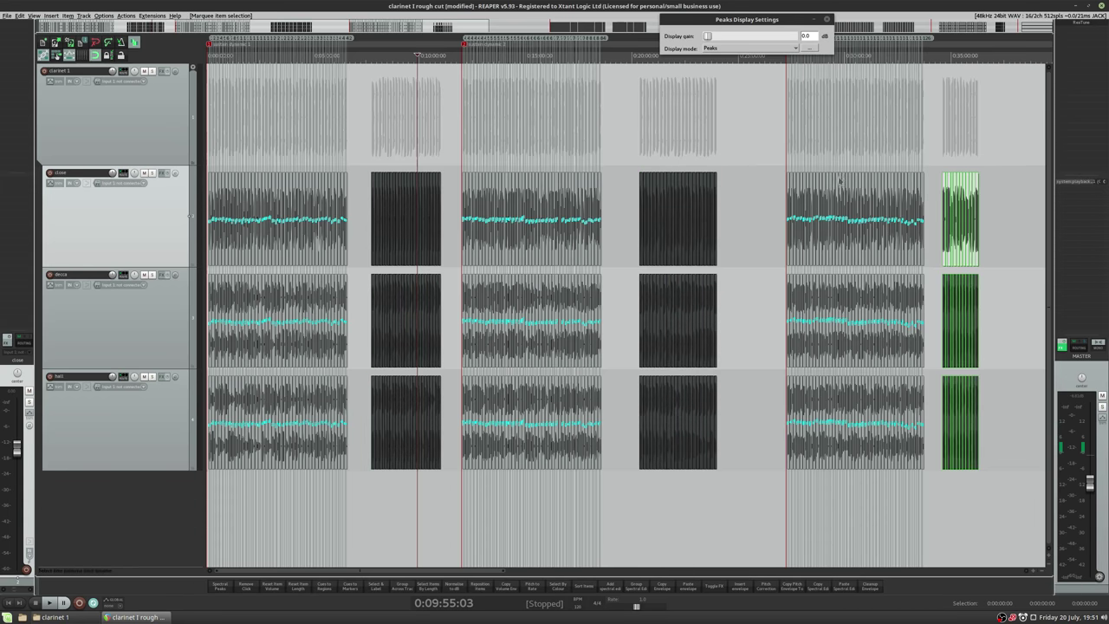
Zoom into the 84 takes' start and mark the silent lead-in before the note.
click(347, 143)
scroll(415, 200, up, 8)
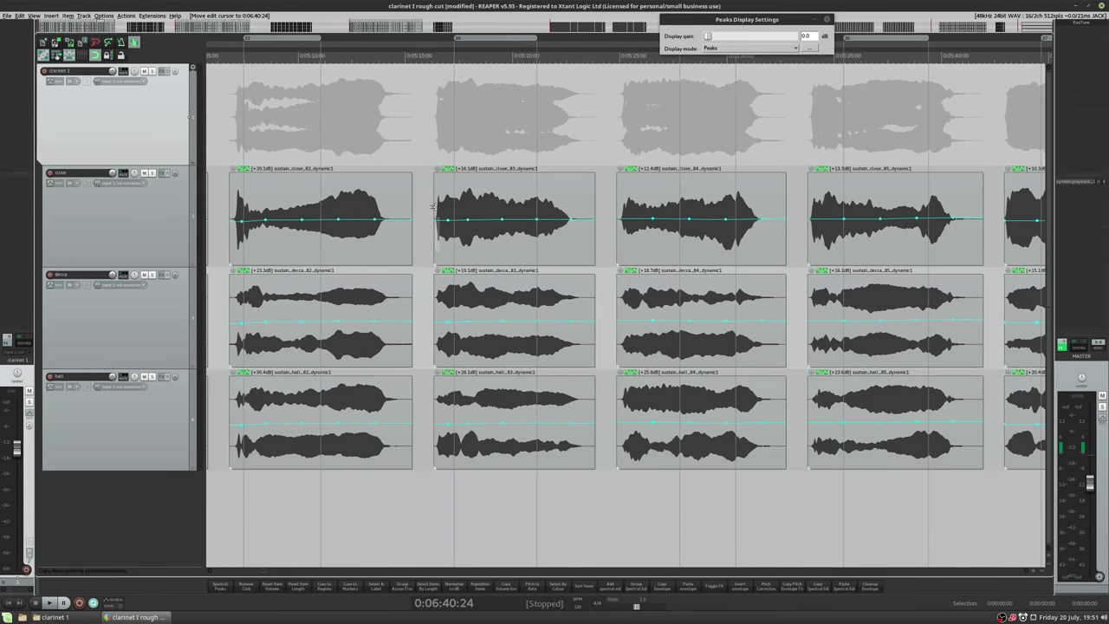
scroll(589, 217, up, 4)
scroll(586, 219, up, 4)
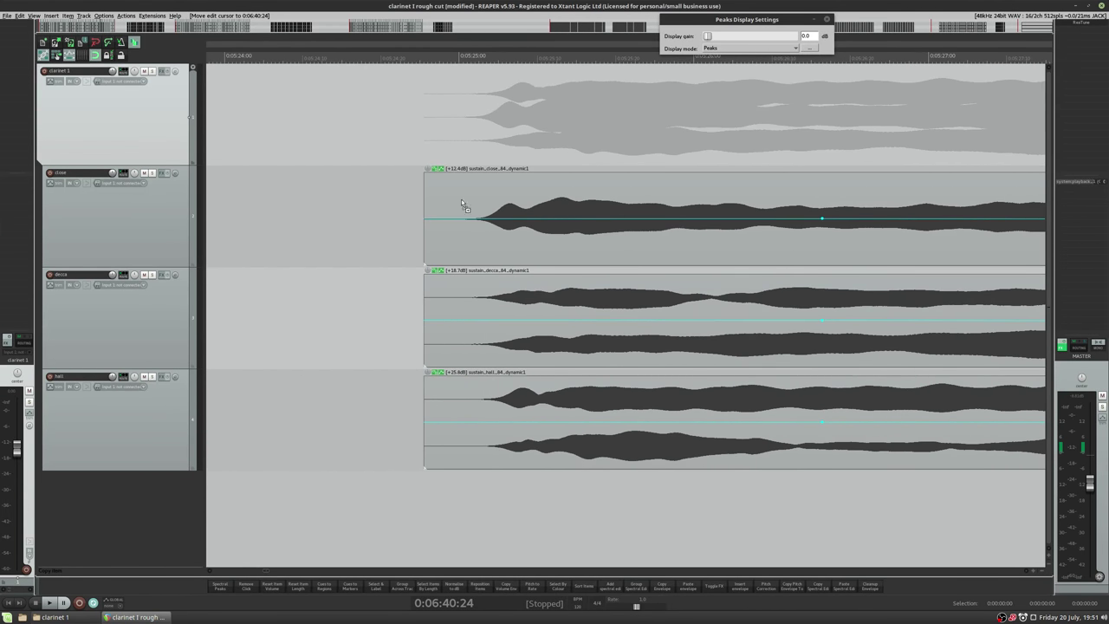
drag(463, 155, 423, 172)
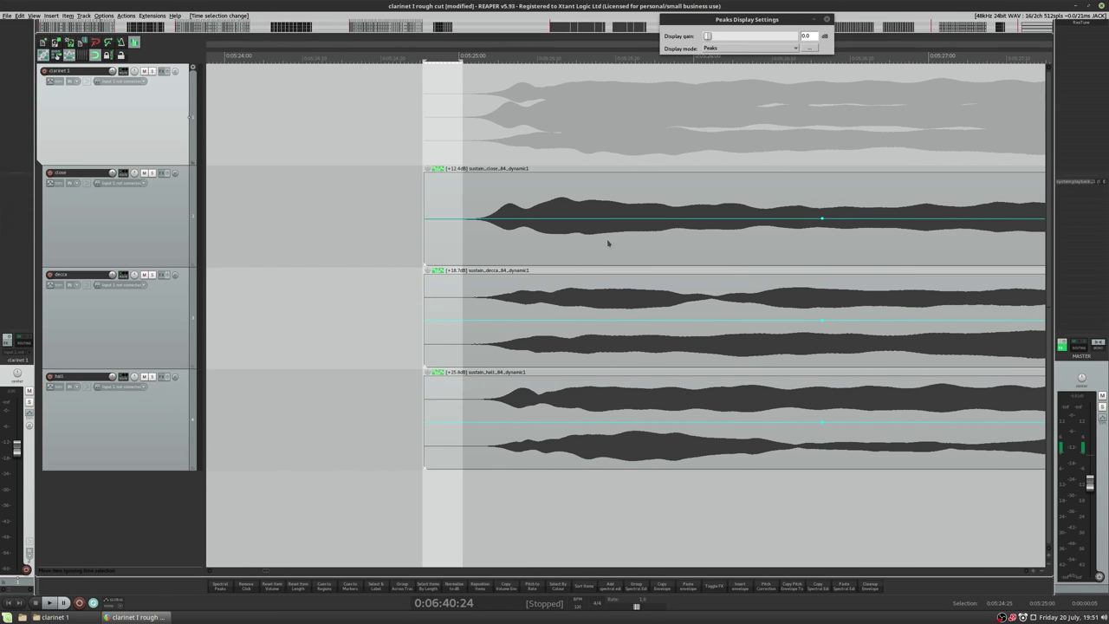
click(540, 244)
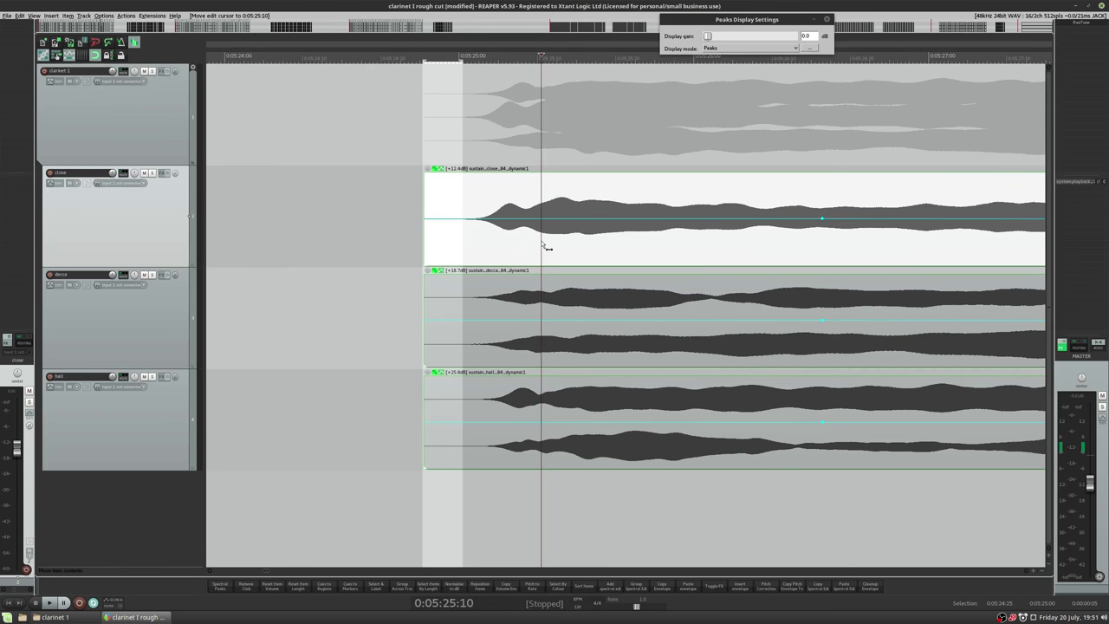
key(ctrl+a)
key(Escape)
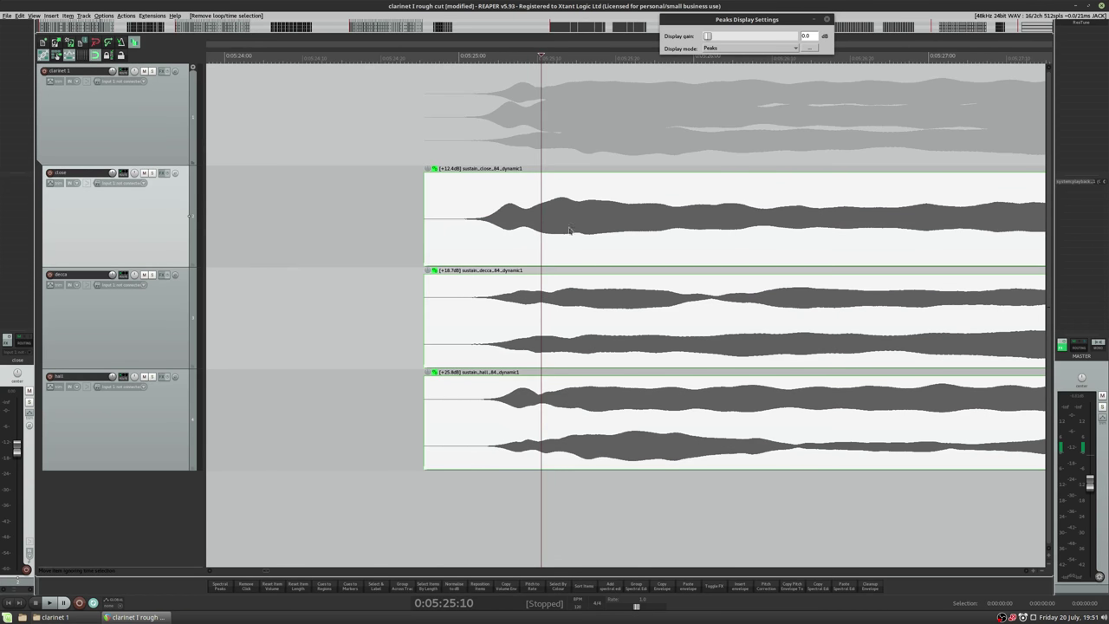
Restore the lead-in range, select the close 84 take and set the edit position to 0:05:25:00.
key(ctrl+z)
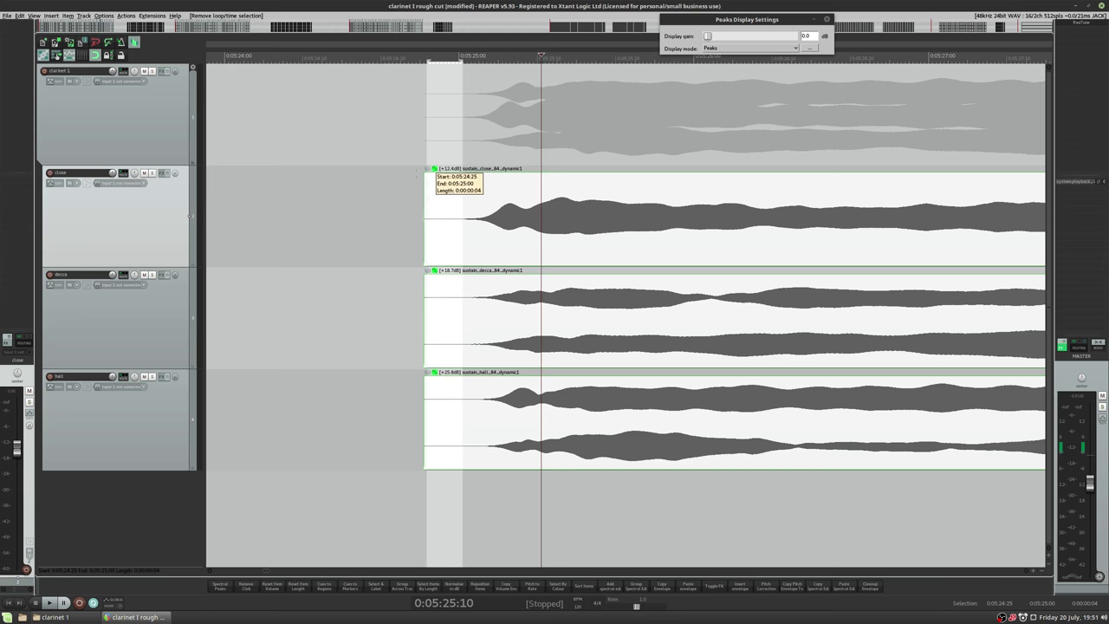
key(ctrl+z)
click(425, 214)
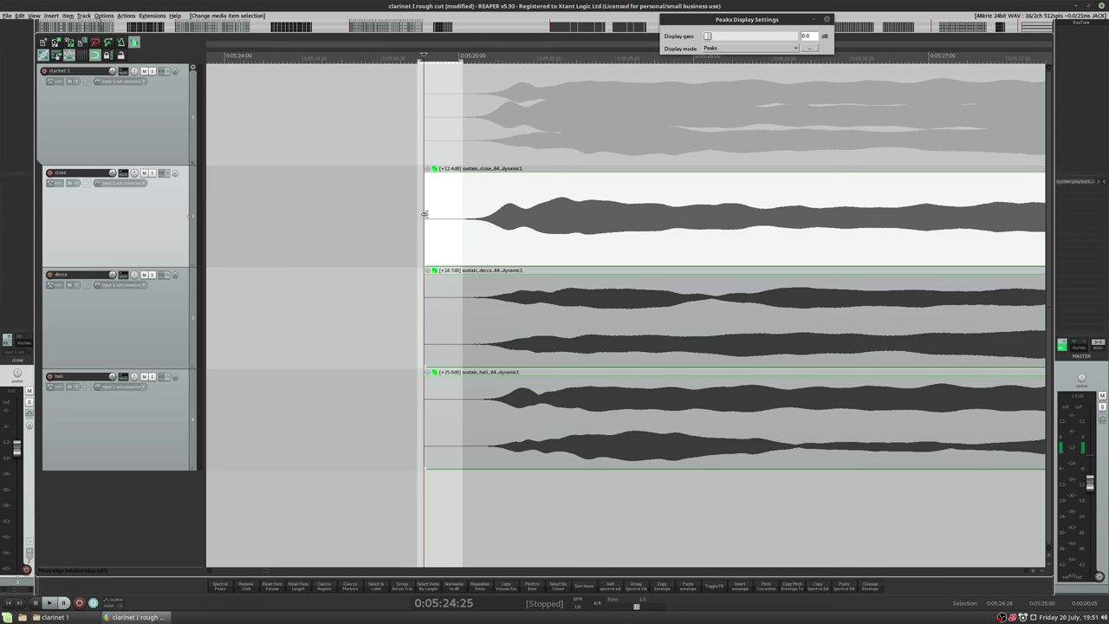
click(460, 248)
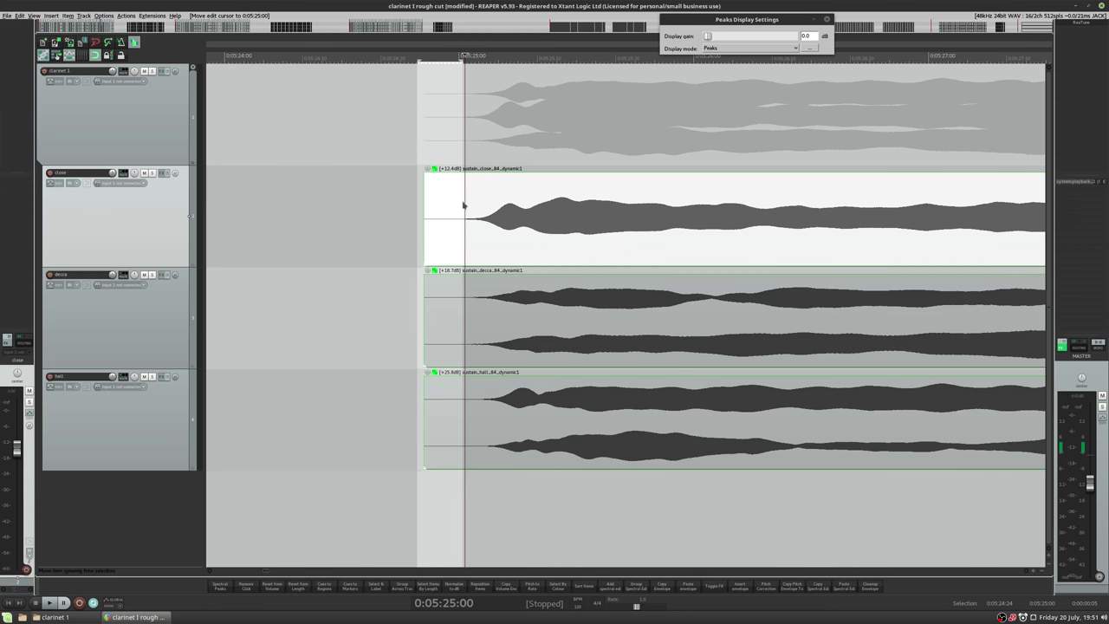
key(Escape)
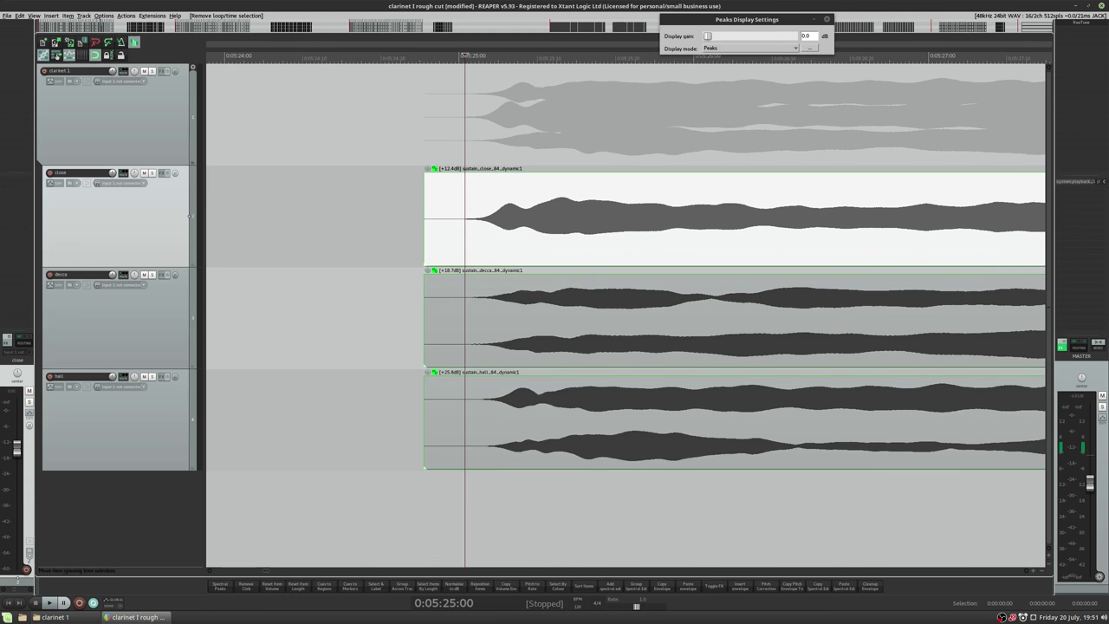
click(715, 50)
click(732, 68)
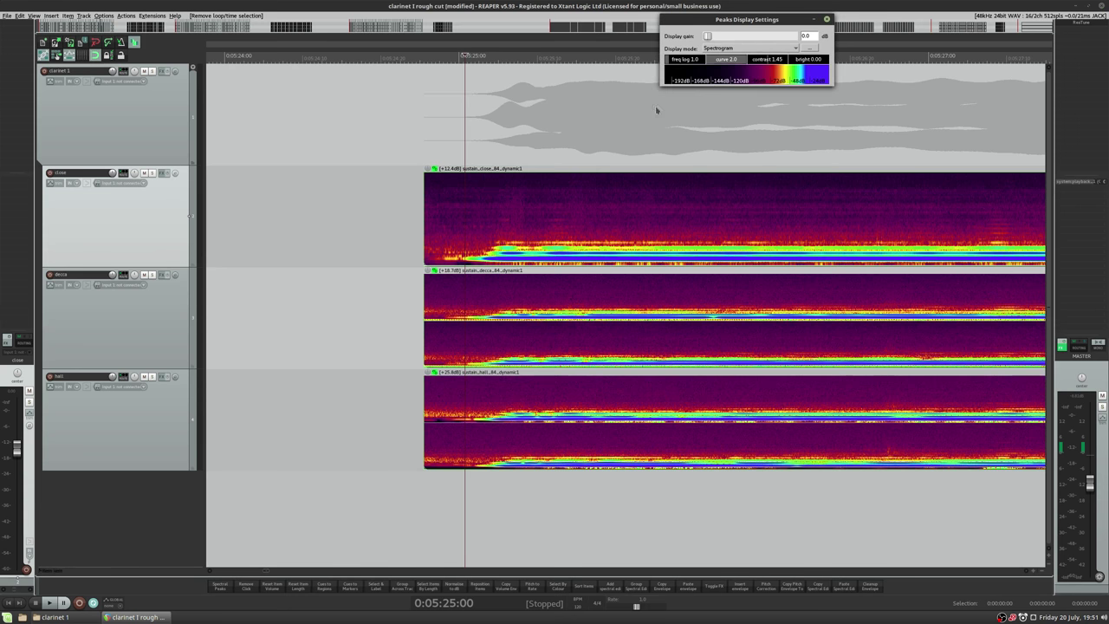
scroll(477, 235, up, 1)
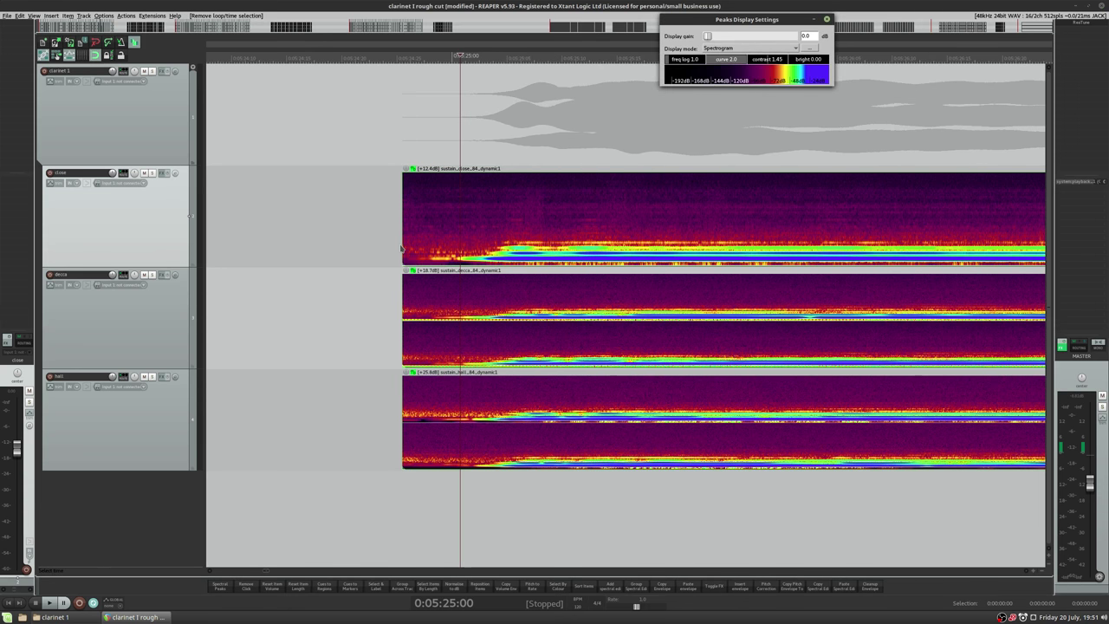
drag(399, 249, 451, 227)
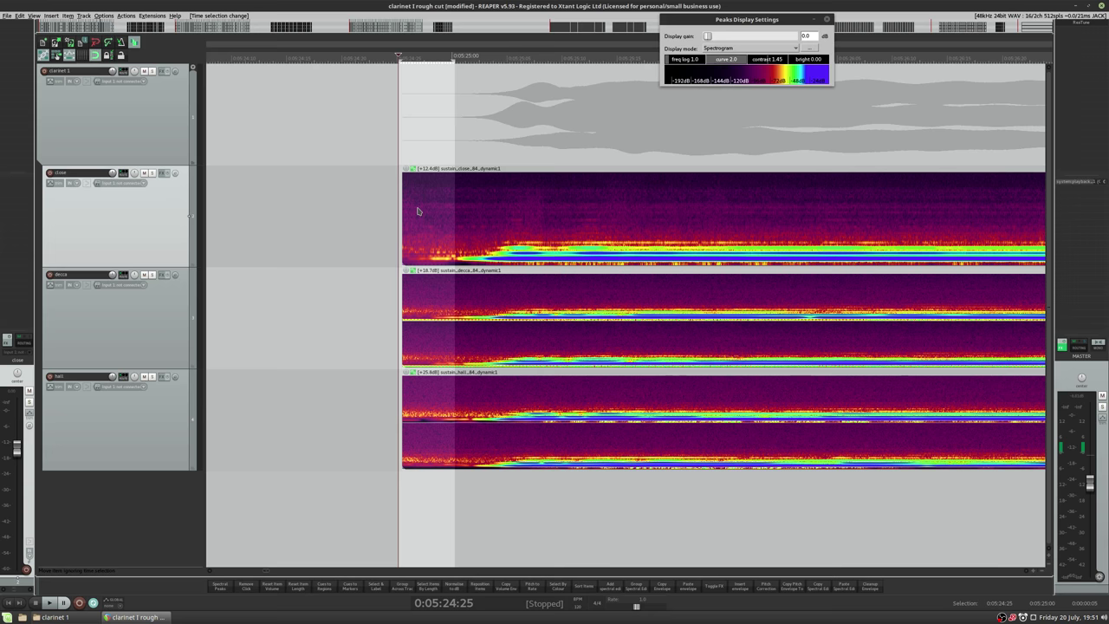
key(Escape)
scroll(453, 223, down, 6)
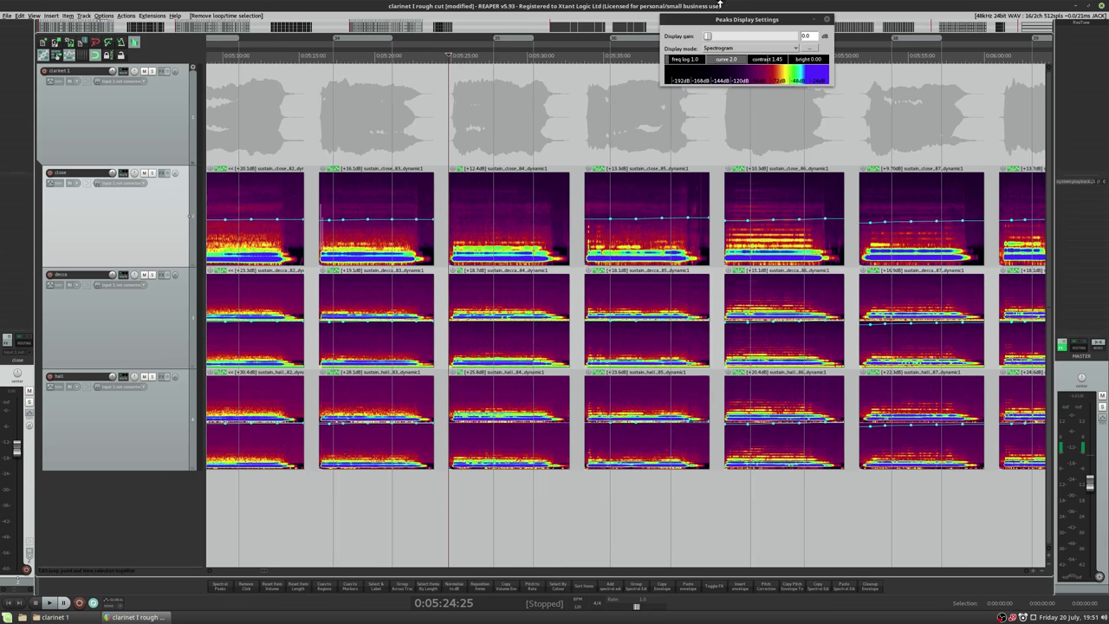
click(749, 47)
click(719, 39)
scroll(425, 196, up, 3)
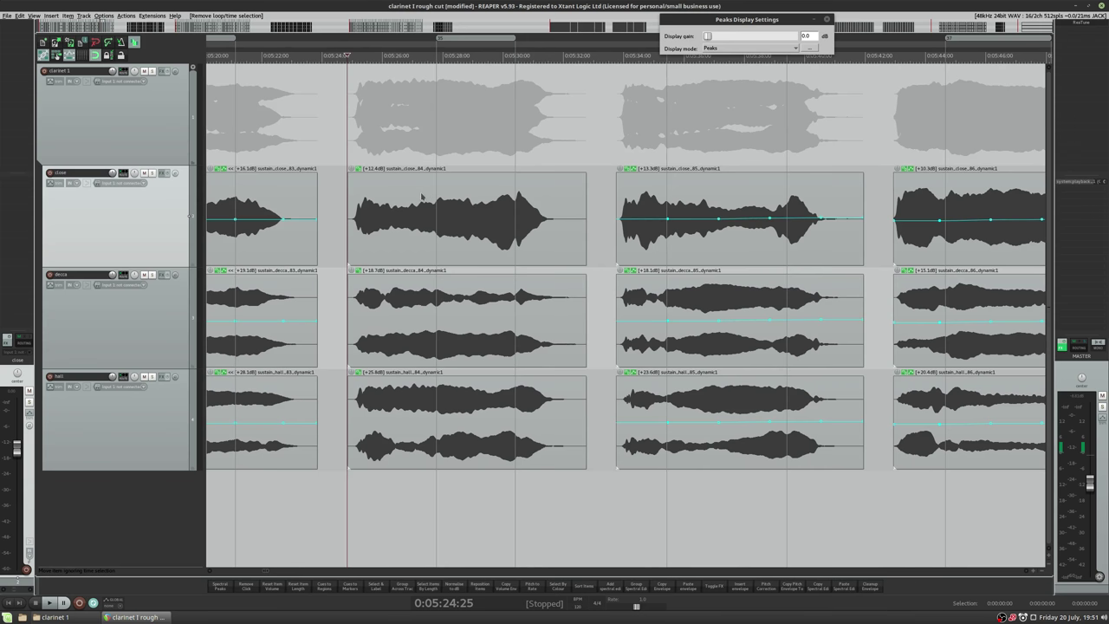
scroll(422, 197, left, 10)
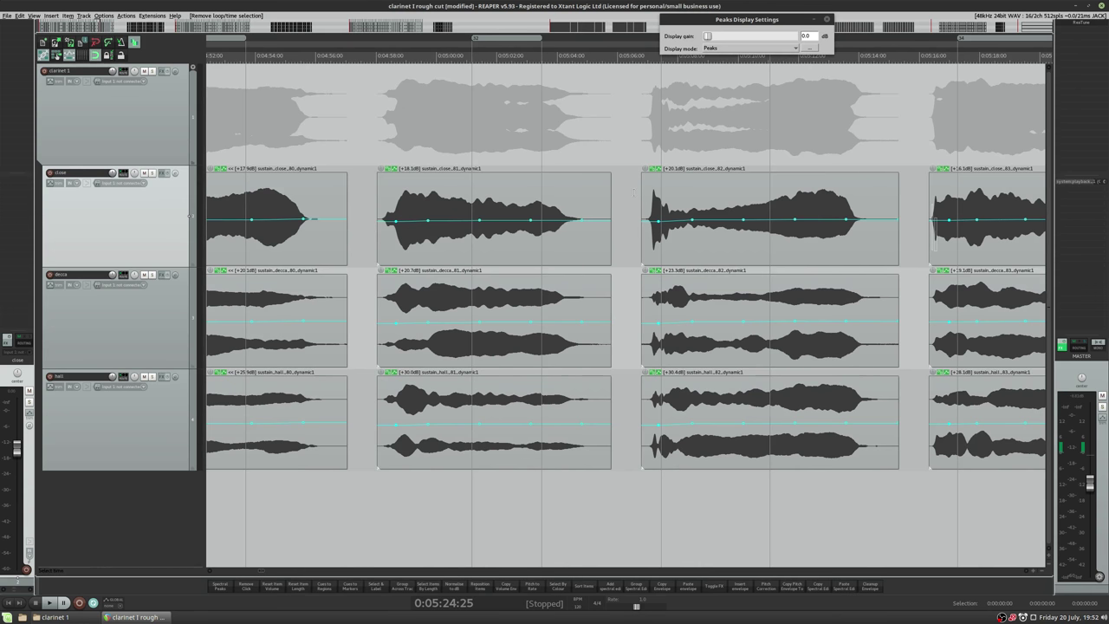
scroll(656, 206, up, 6)
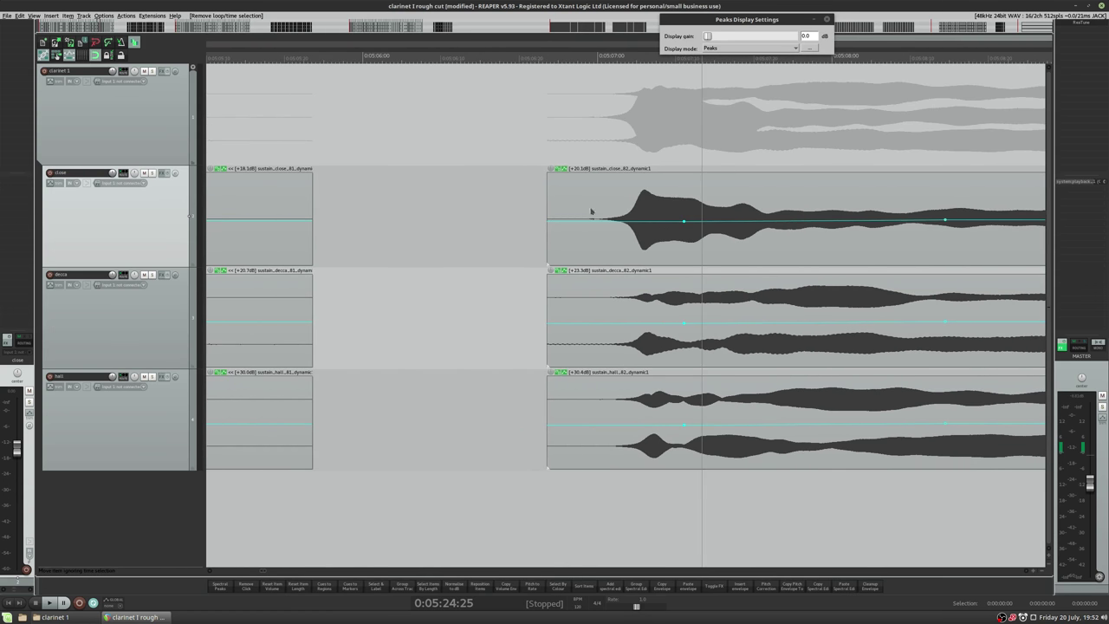
scroll(476, 182, down, 8)
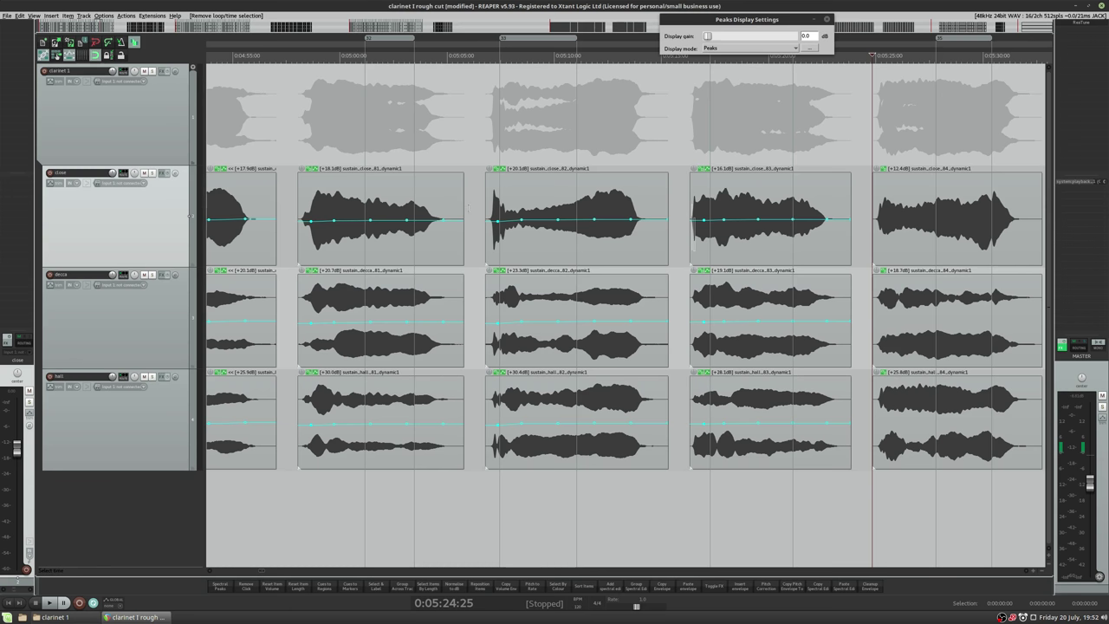
scroll(623, 312, left, 5)
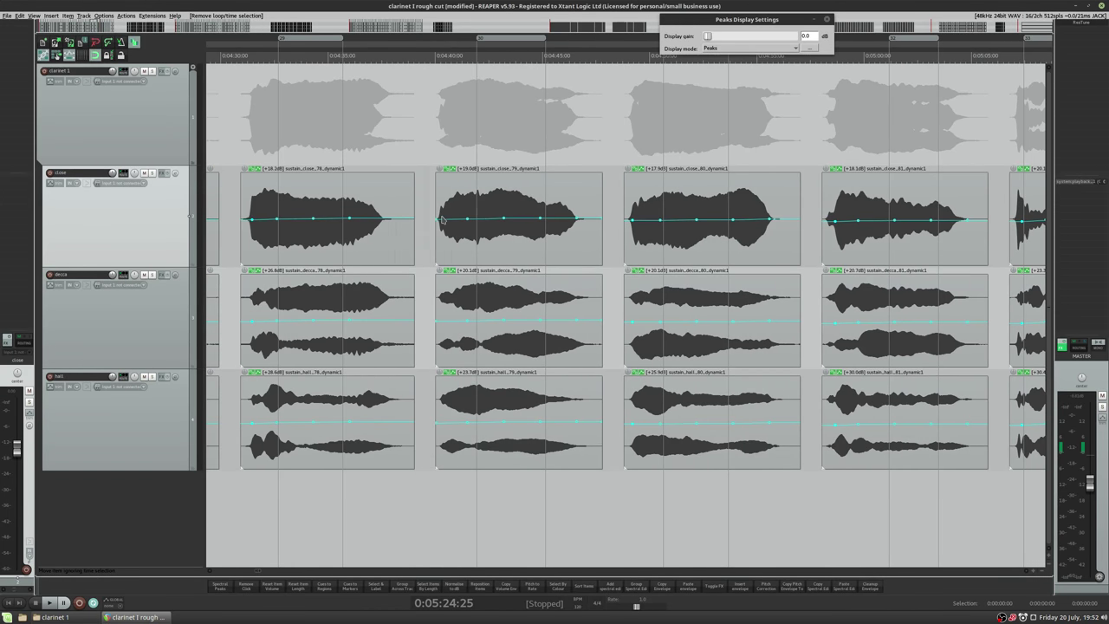
scroll(629, 247, down, 8)
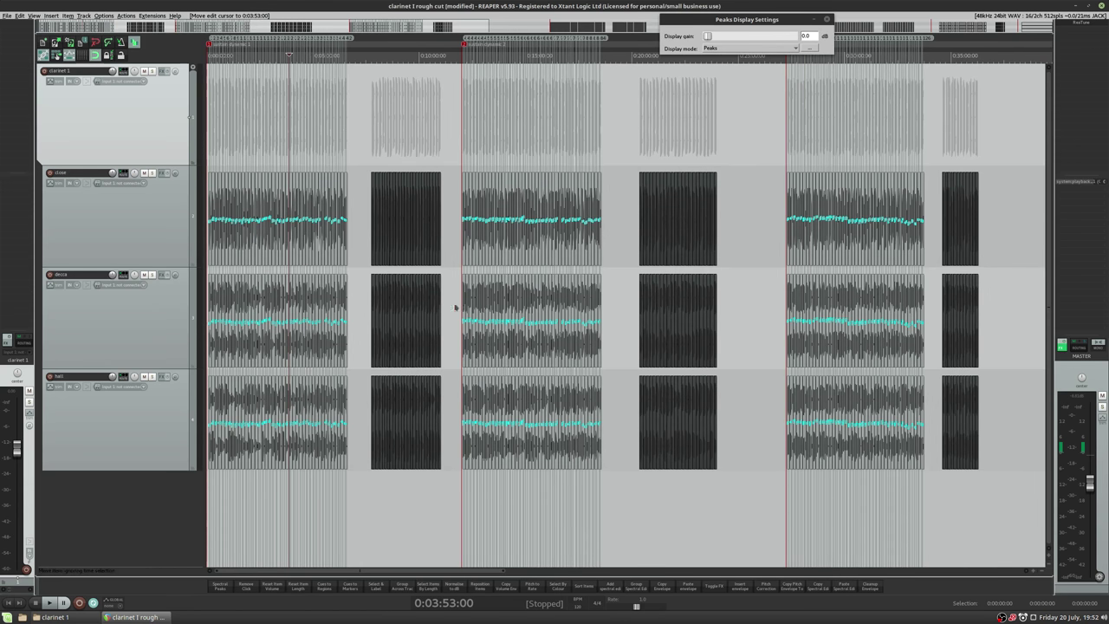
Close REAPER without saving the rough cut and clear the file selection in Nemo.
click(1102, 7)
click(554, 235)
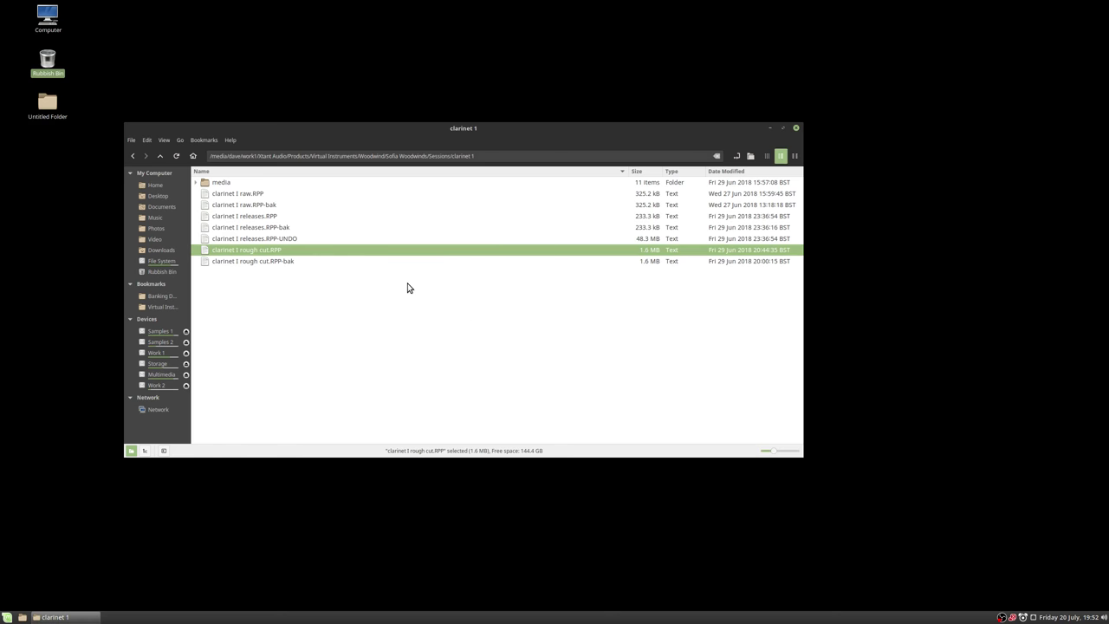
click(309, 289)
click(242, 252)
click(336, 315)
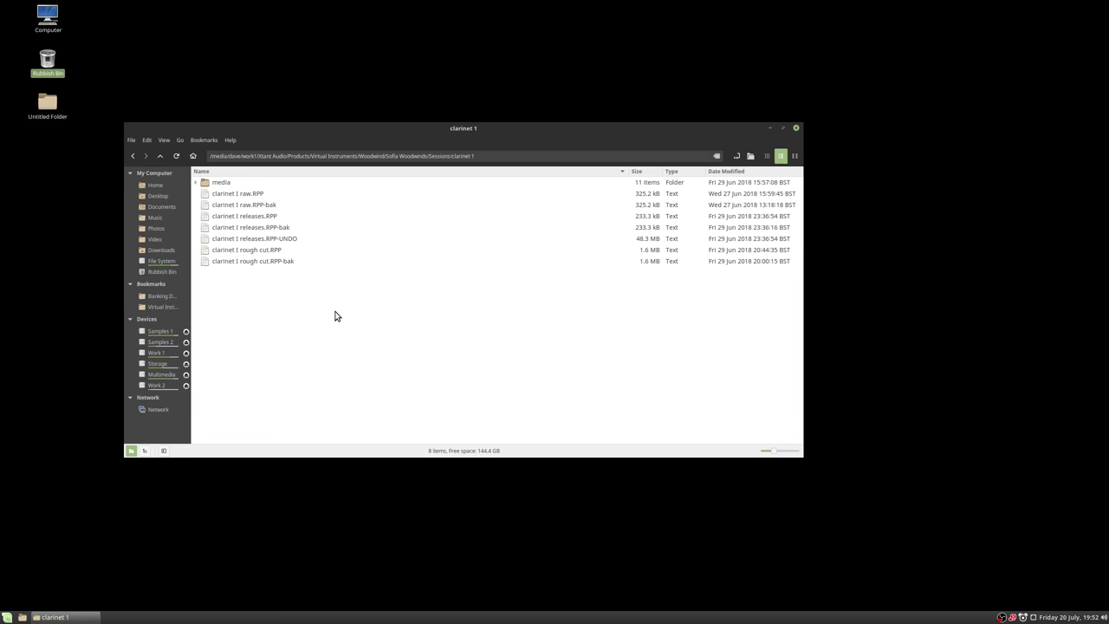
Launch HISE from the Mint application launcher search.
key(super)
text(rea)
key(Return)
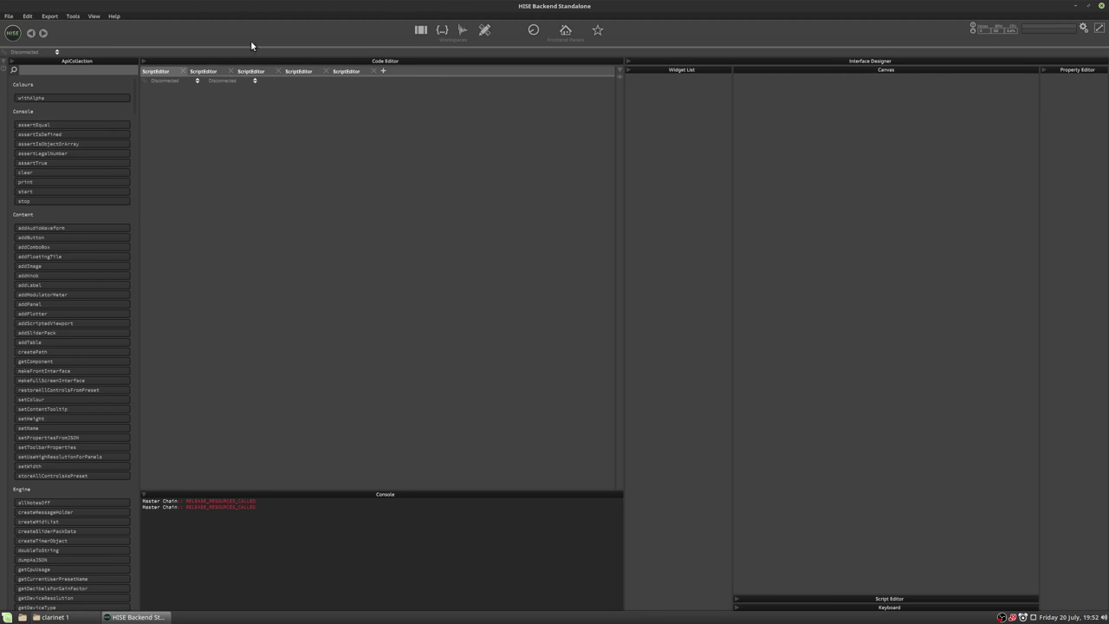
Add a Sampler module under HISE's Master Chain, then switch back to Nemo.
click(421, 29)
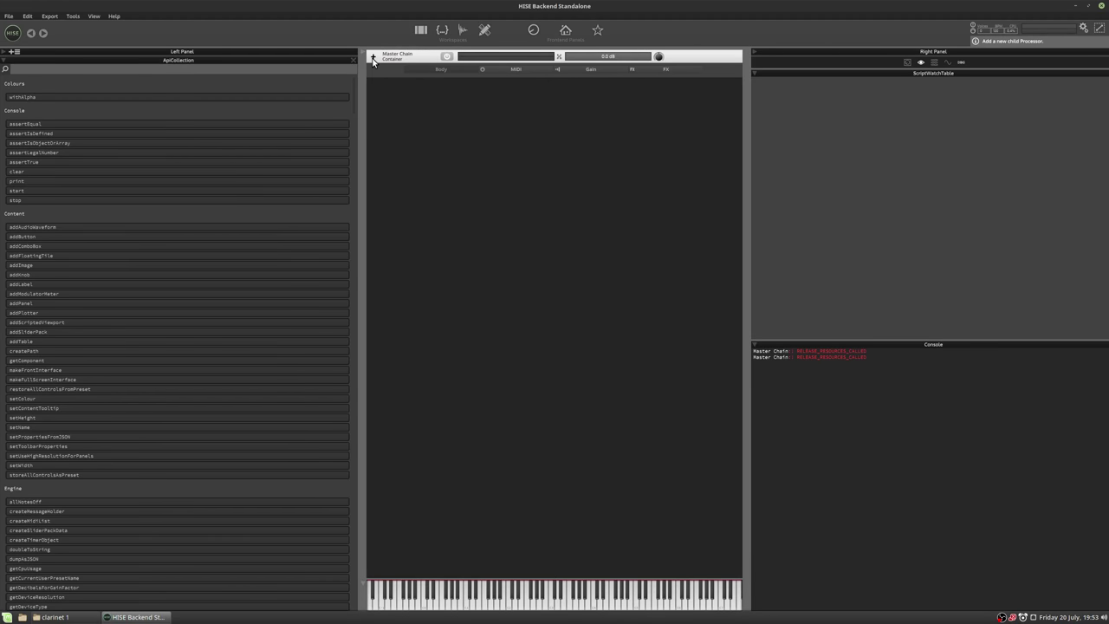
click(373, 59)
click(458, 78)
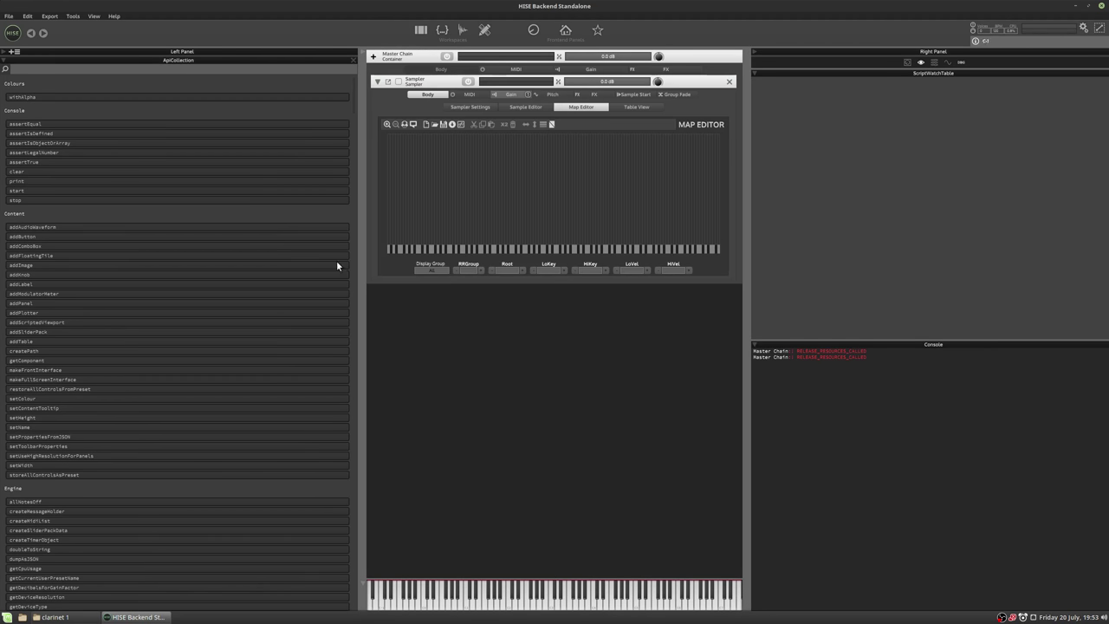
key(alt+Tab)
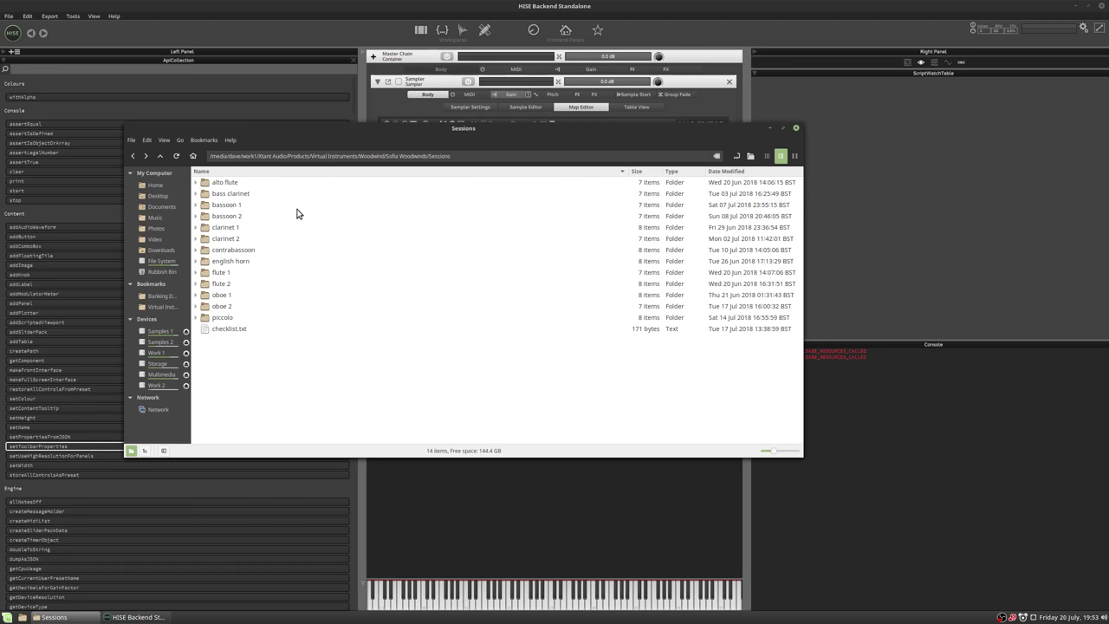
Navigate to clarinet 1 > media > final > sustain and move the window aside.
double_click(251, 226)
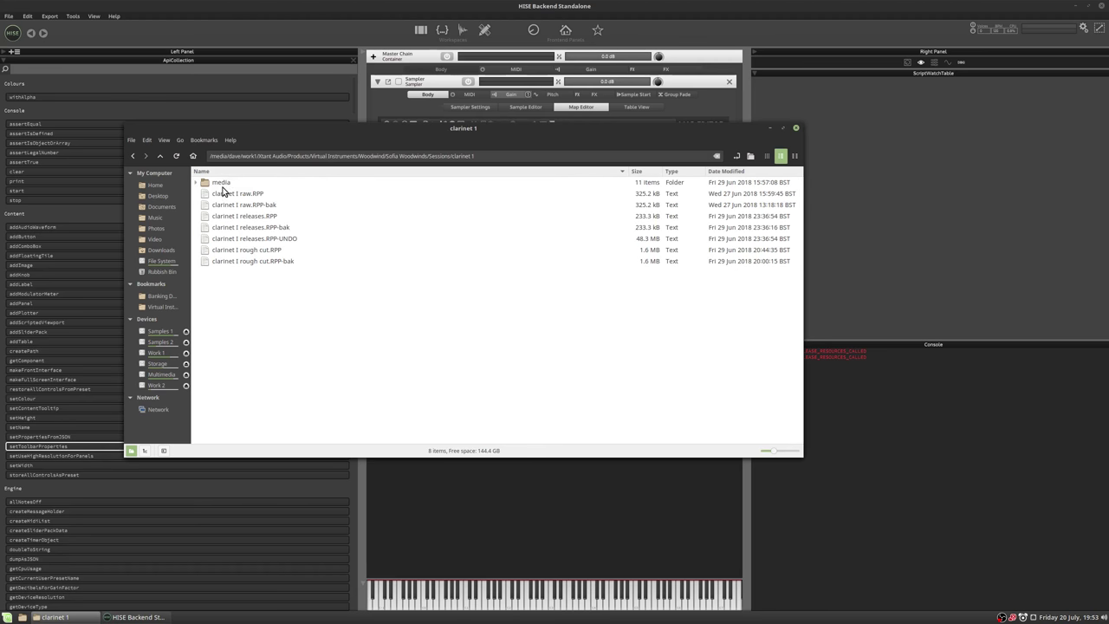
double_click(223, 182)
double_click(223, 186)
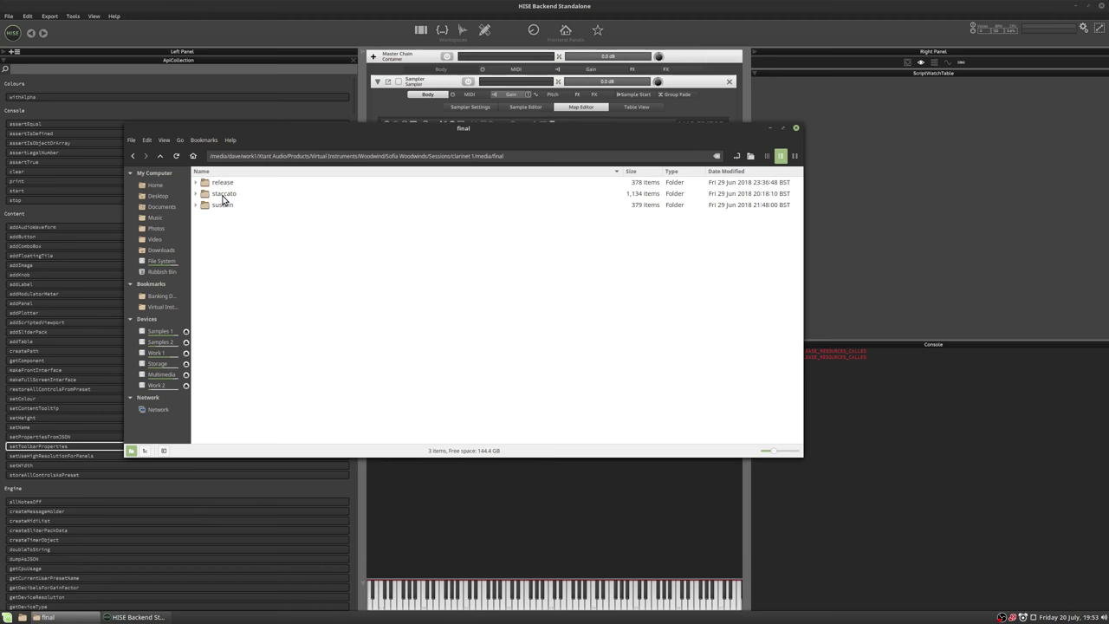
double_click(222, 205)
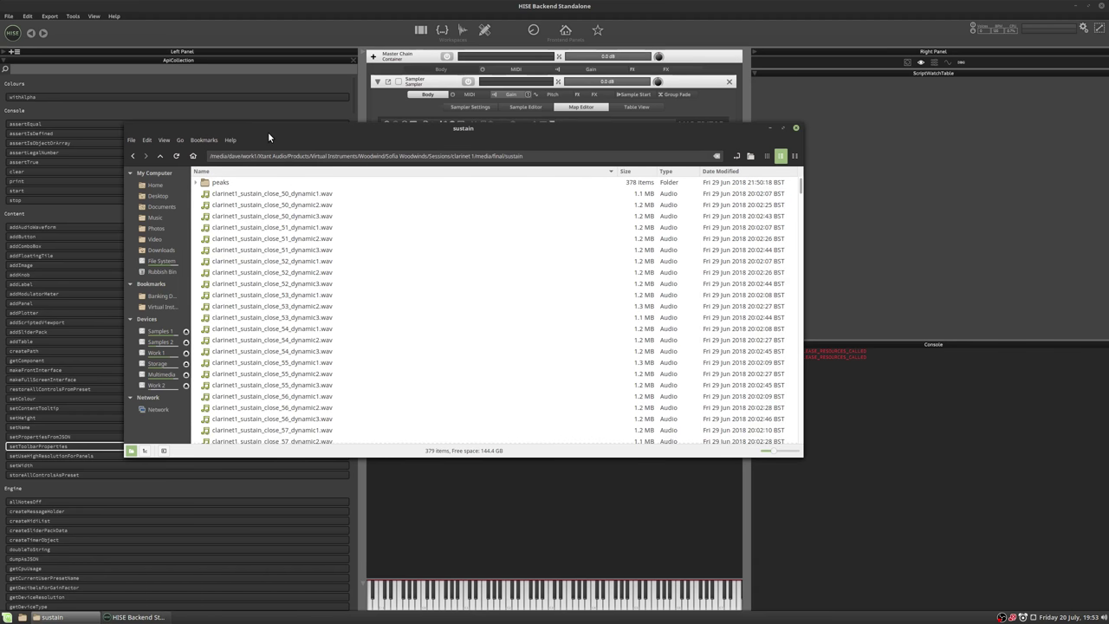
drag(267, 131, 319, 227)
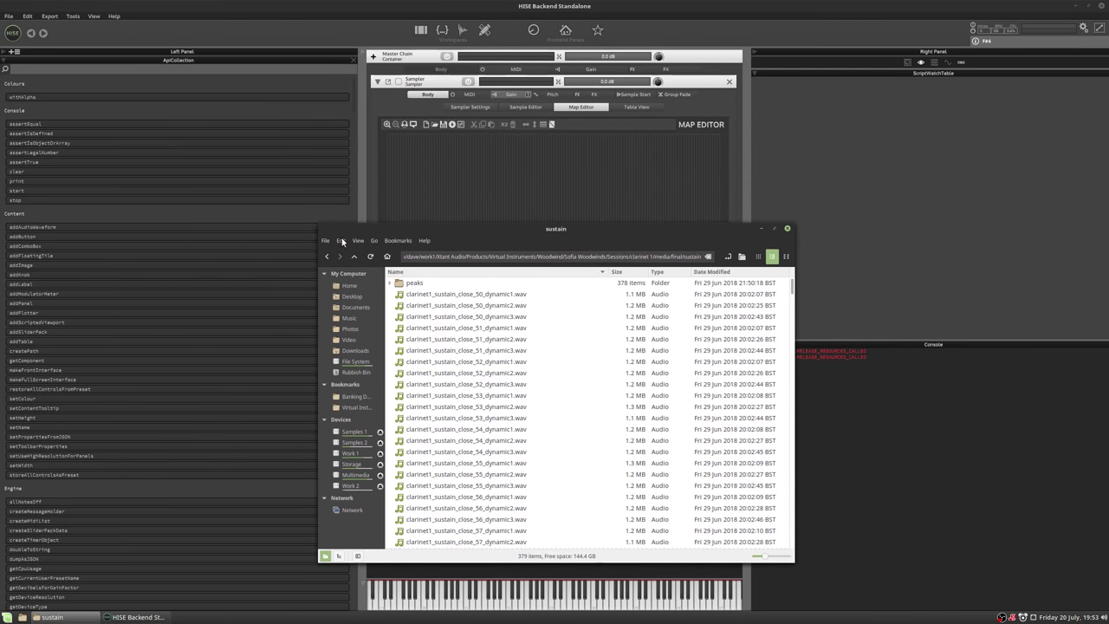
Select all 378 sustain wav files and drop them onto the sampler's Map Editor.
click(413, 284)
click(412, 285)
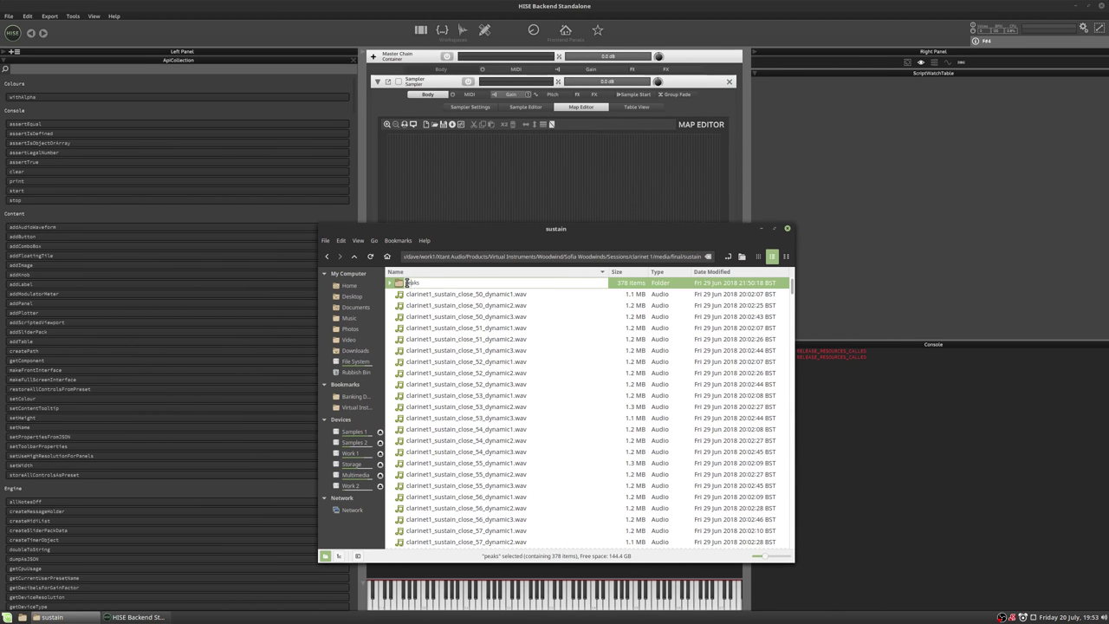
click(399, 287)
click(573, 297)
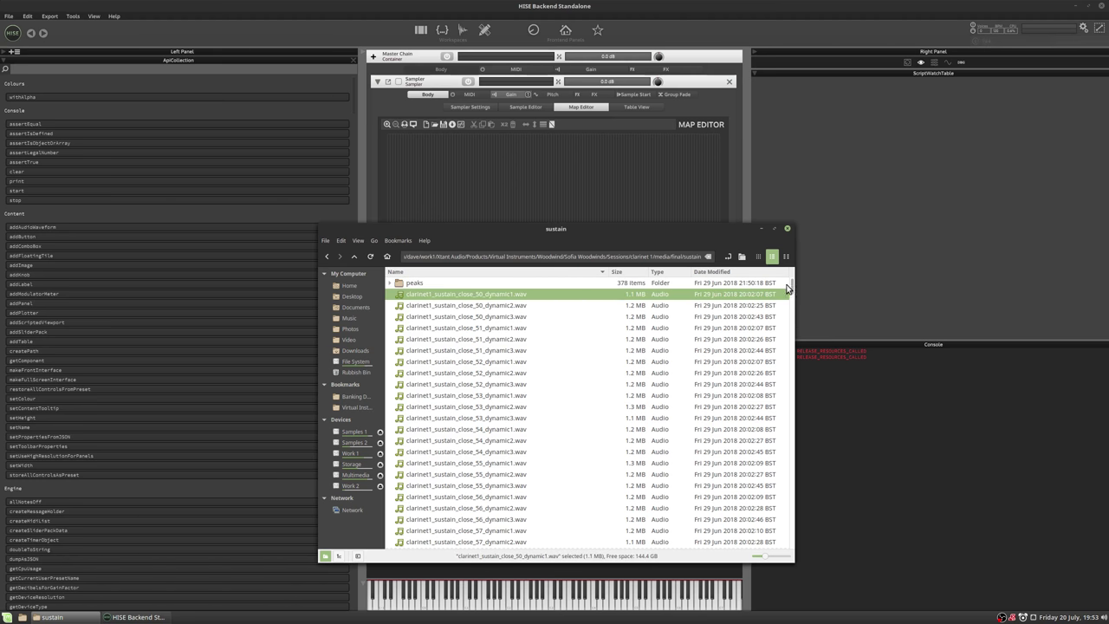
drag(790, 287, 784, 563)
shift+click(511, 543)
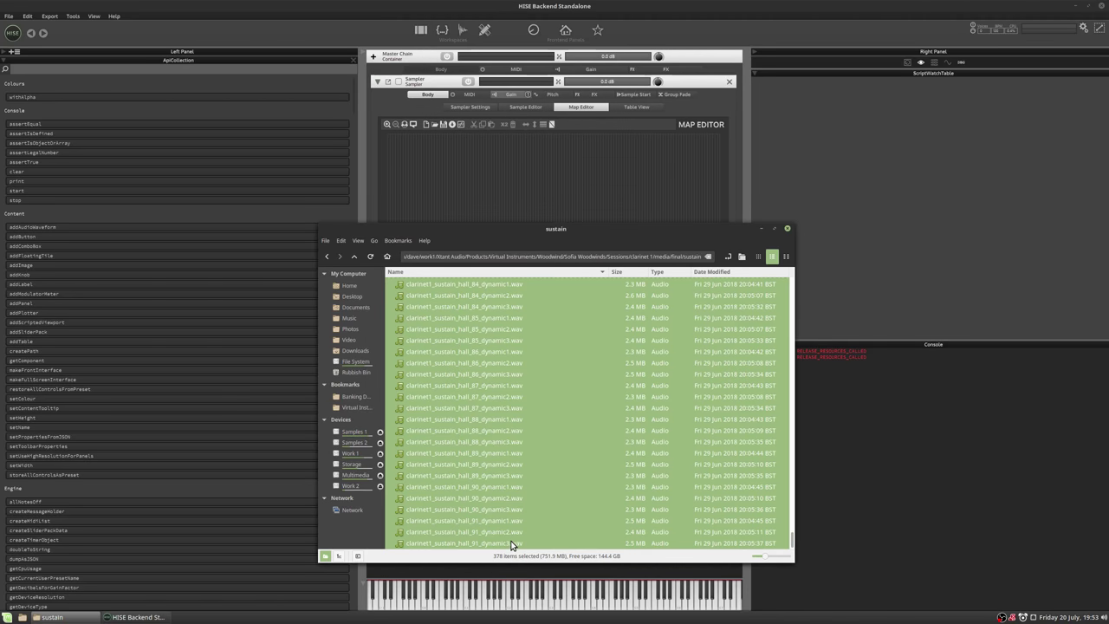
drag(504, 423, 545, 182)
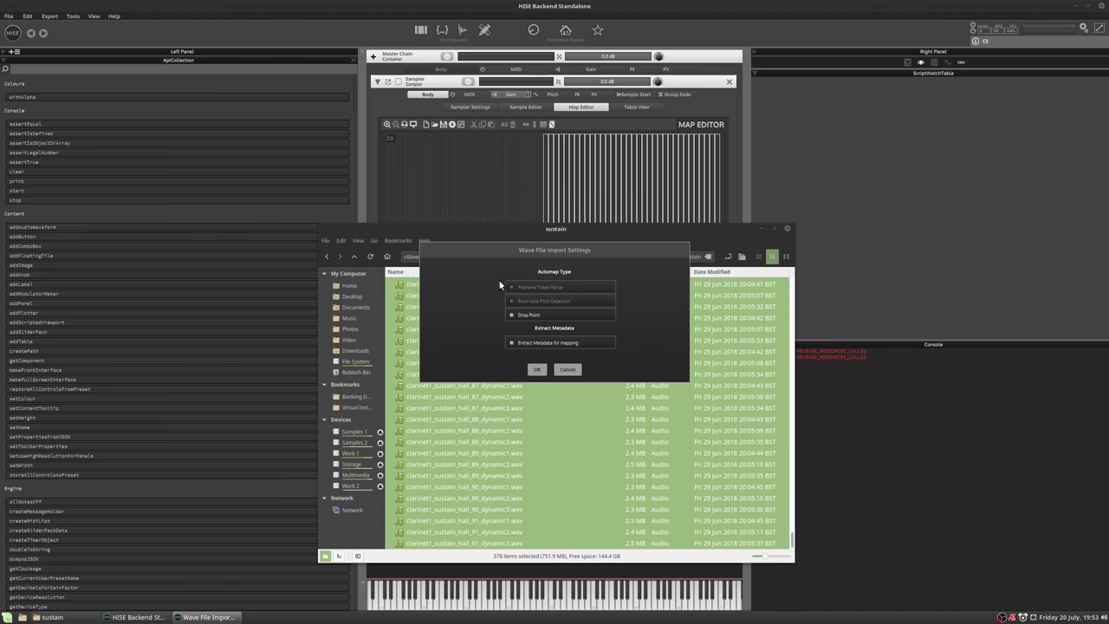
Choose Filename Token Parser in Wave File Import Settings and confirm it.
click(656, 90)
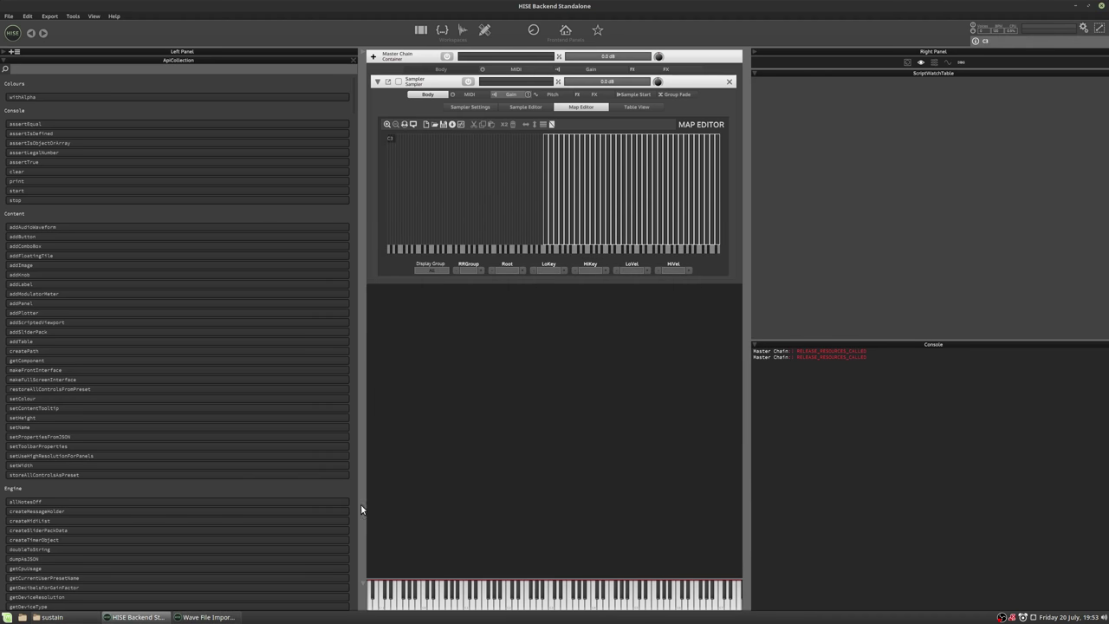
click(217, 617)
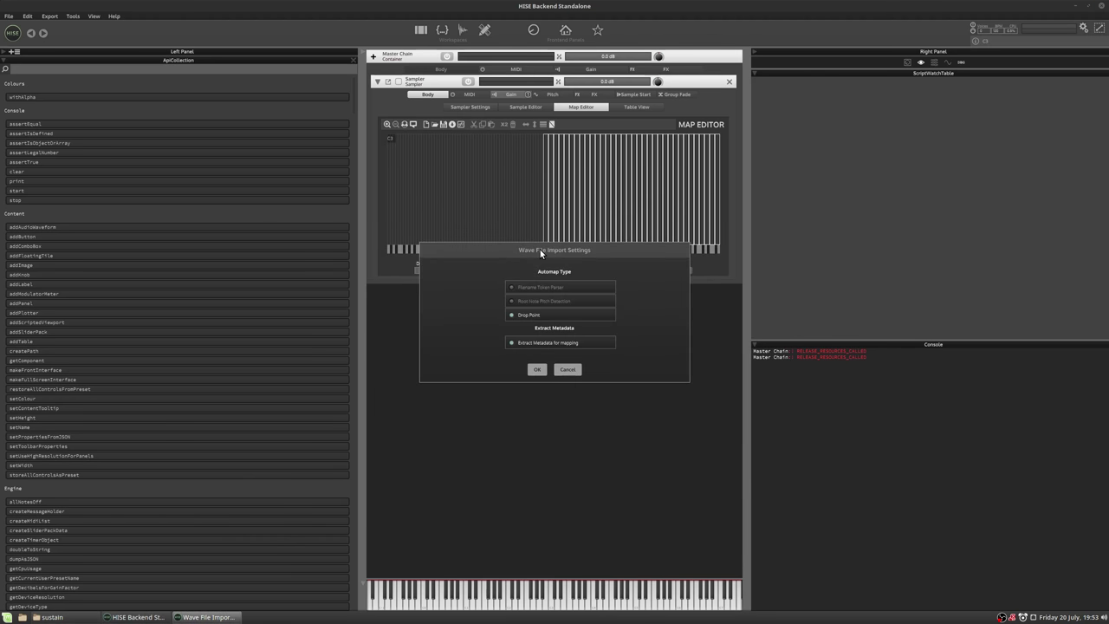
drag(540, 253, 536, 222)
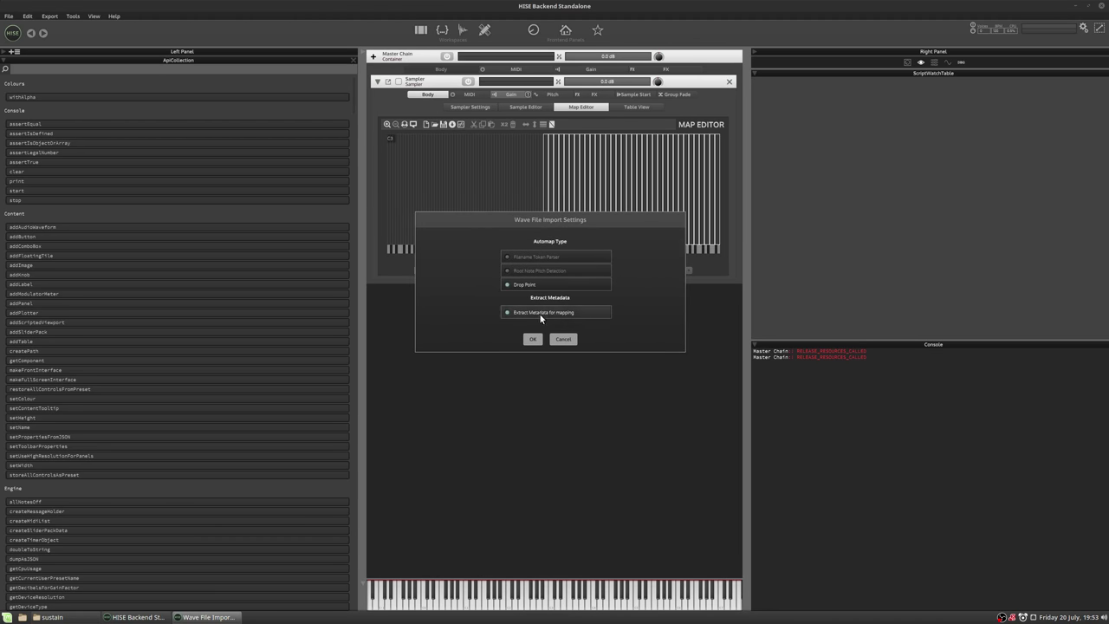
click(556, 256)
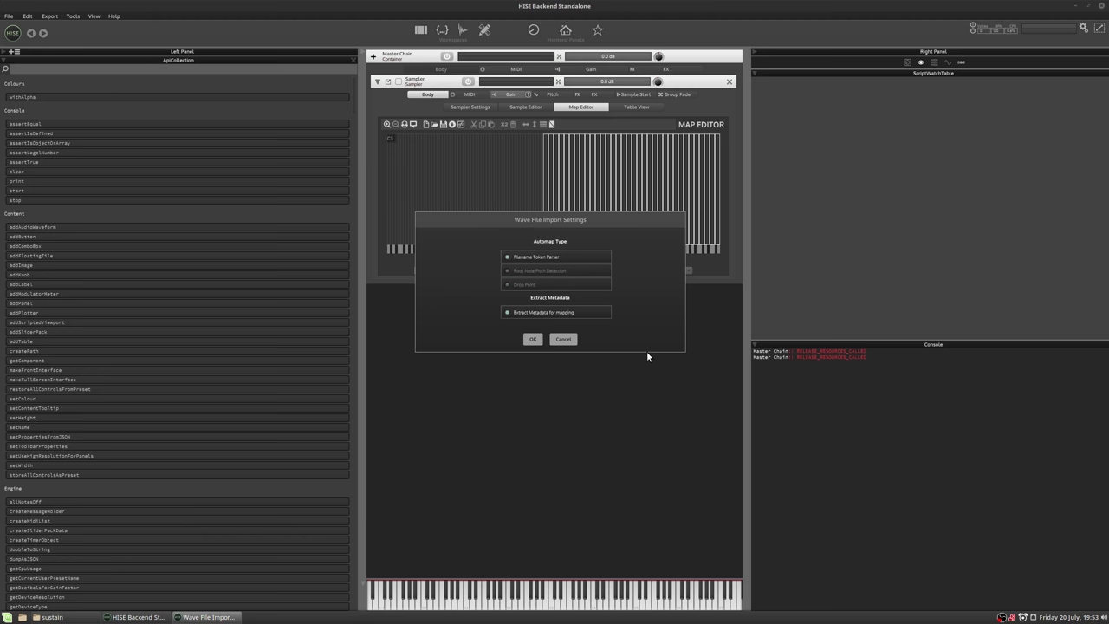
click(534, 339)
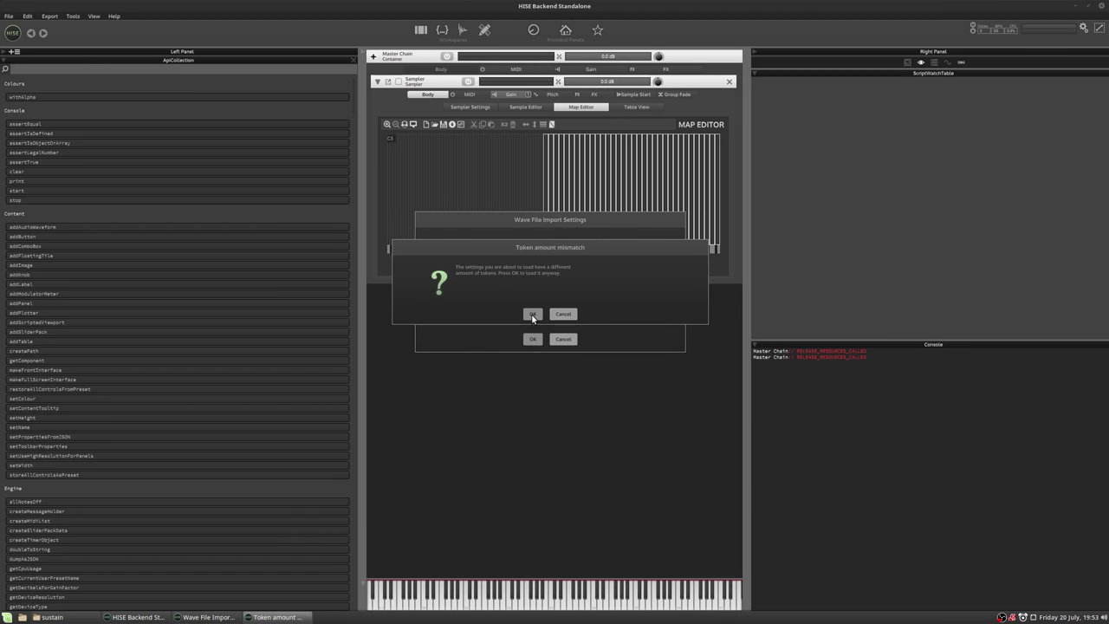
click(533, 314)
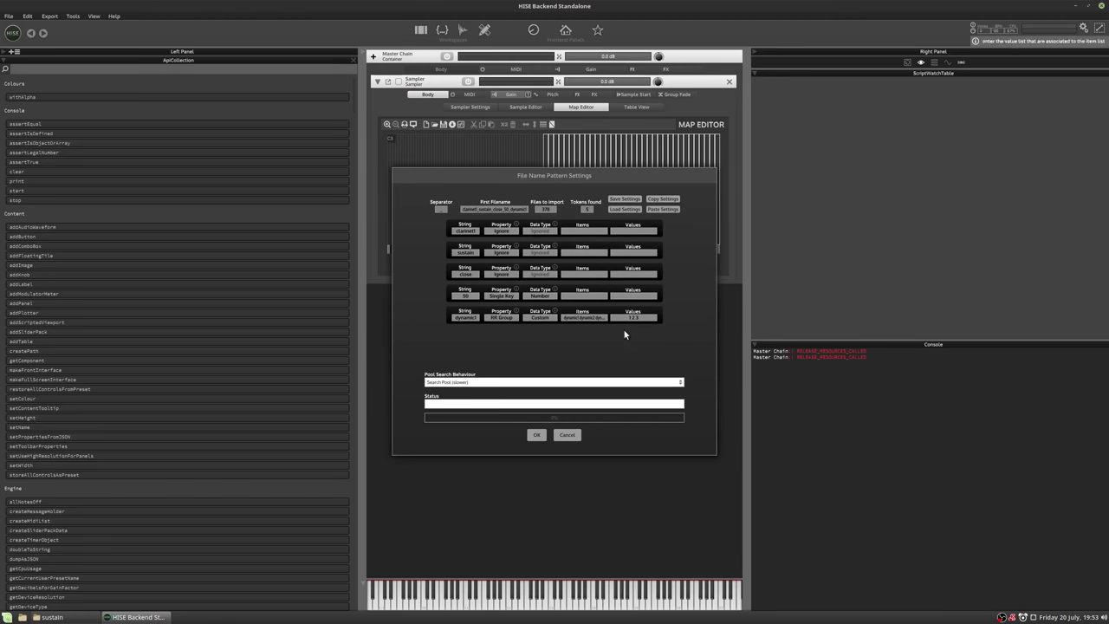
drag(494, 168, 486, 184)
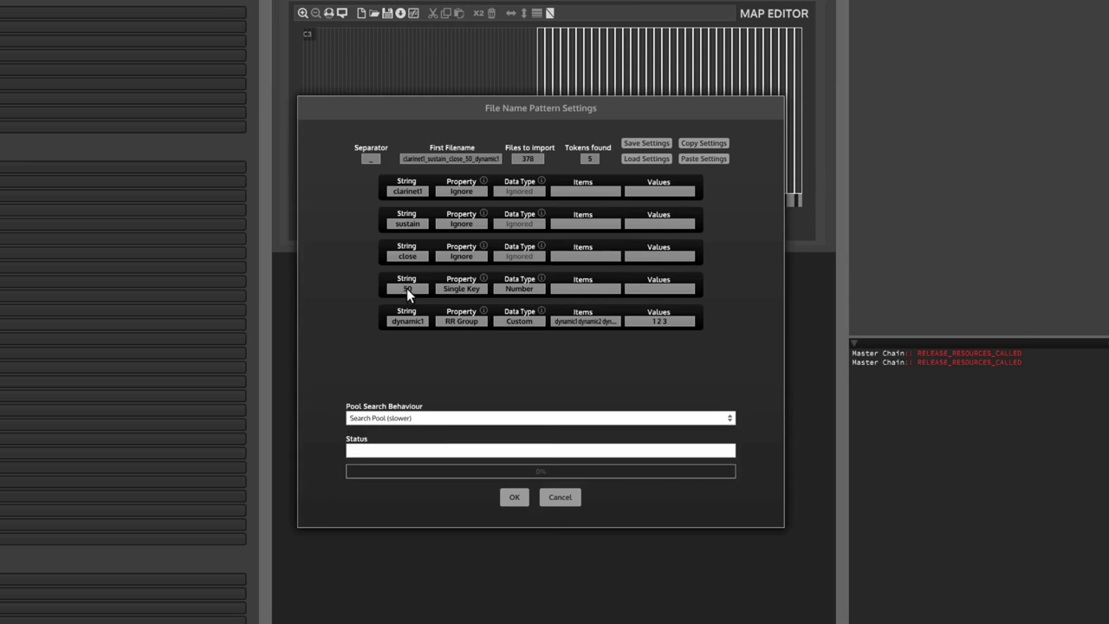
click(455, 288)
click(458, 289)
click(520, 290)
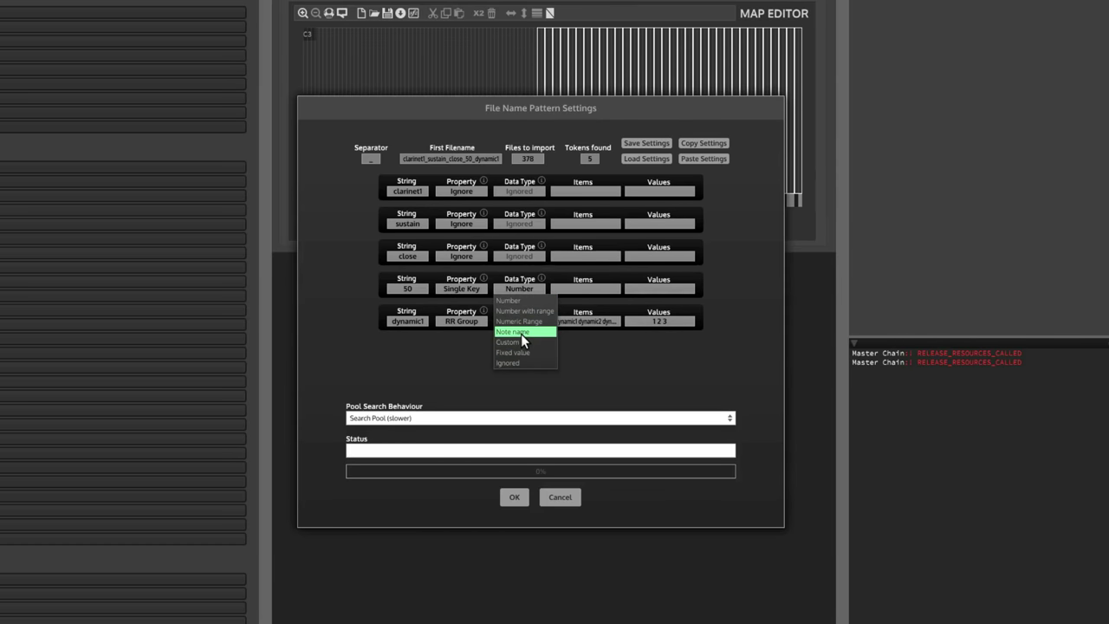
click(589, 342)
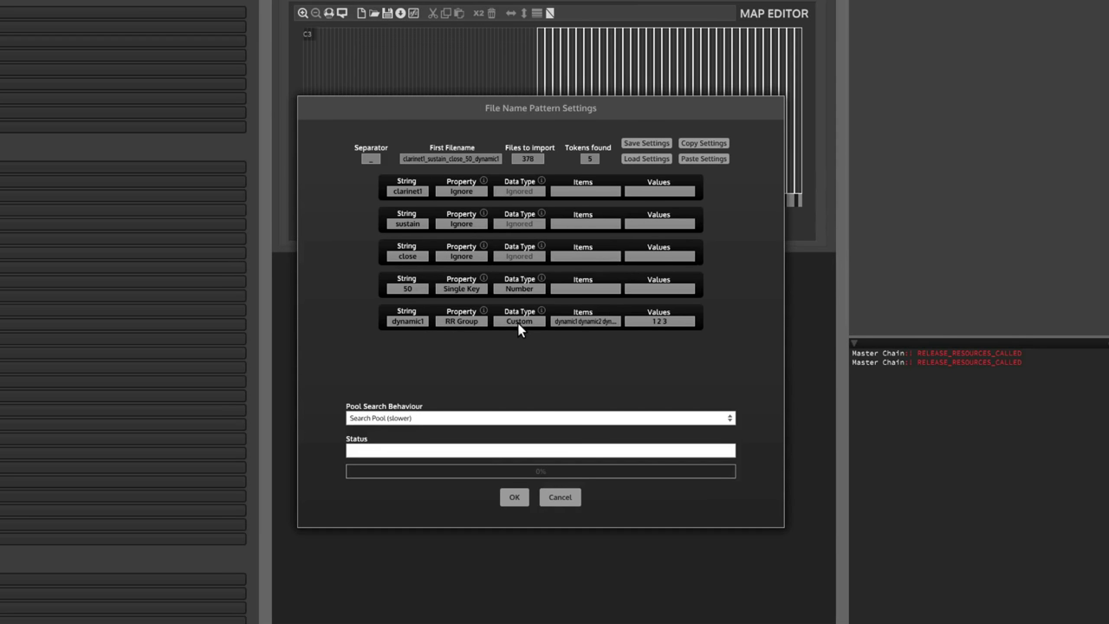
Finish the import with loop points from file metadata and accept the round-robin group count.
click(510, 493)
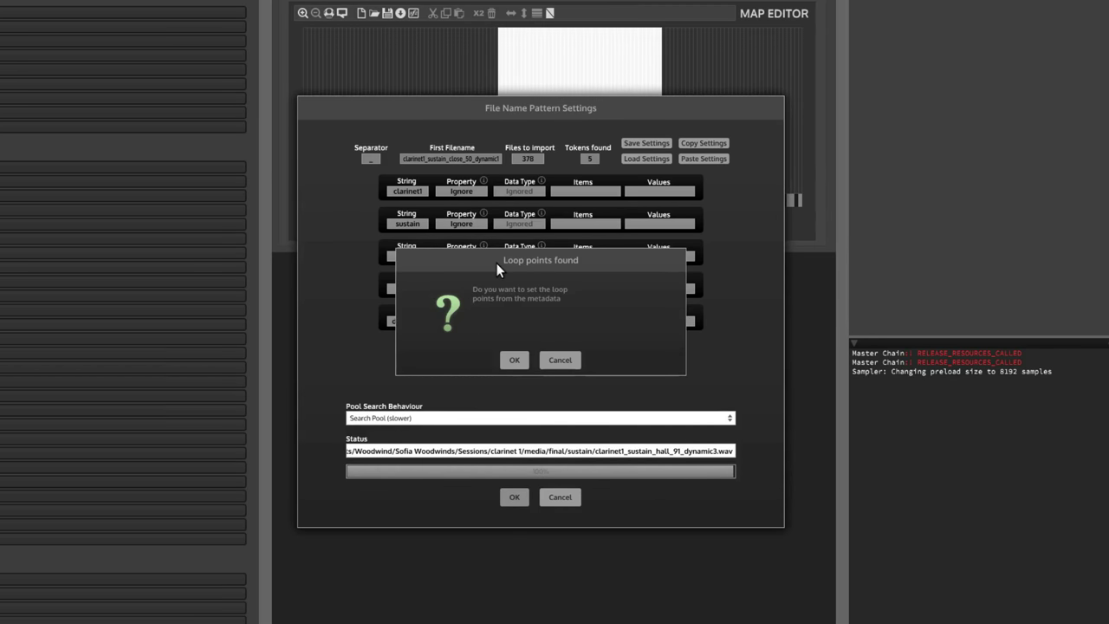
click(523, 359)
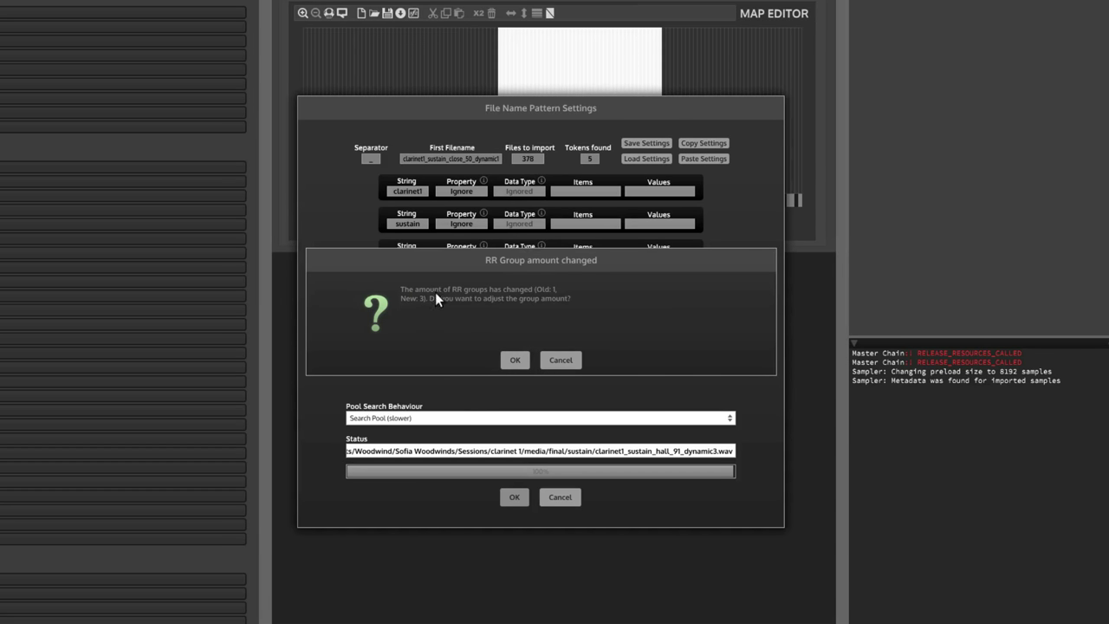
click(515, 360)
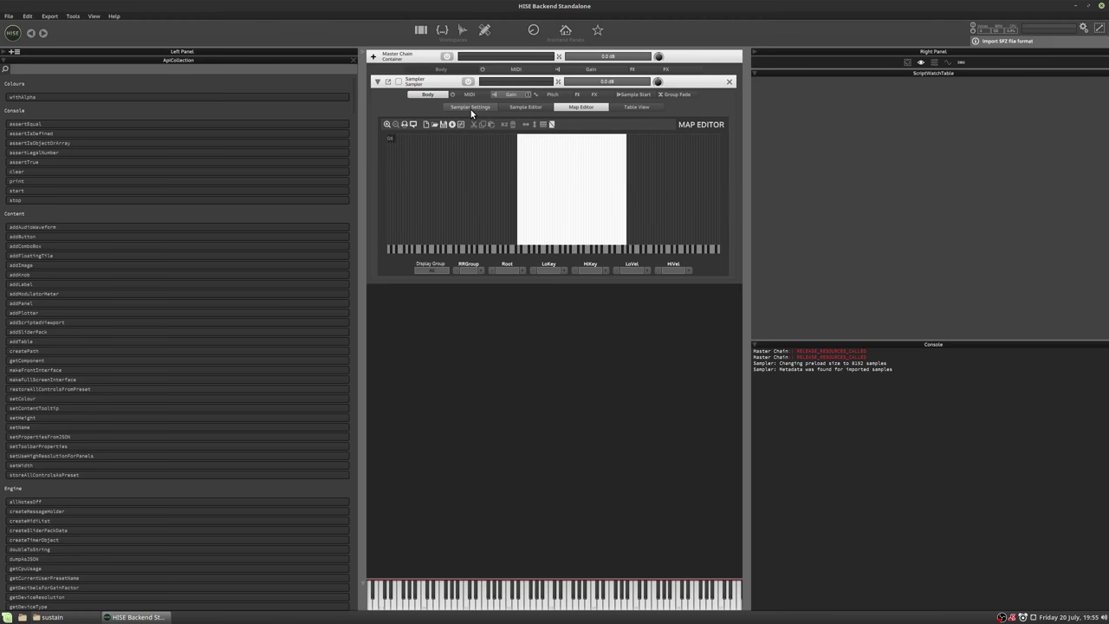
Show the Sampler Settings and Sample Editor, then select all mapped samples.
click(427, 0)
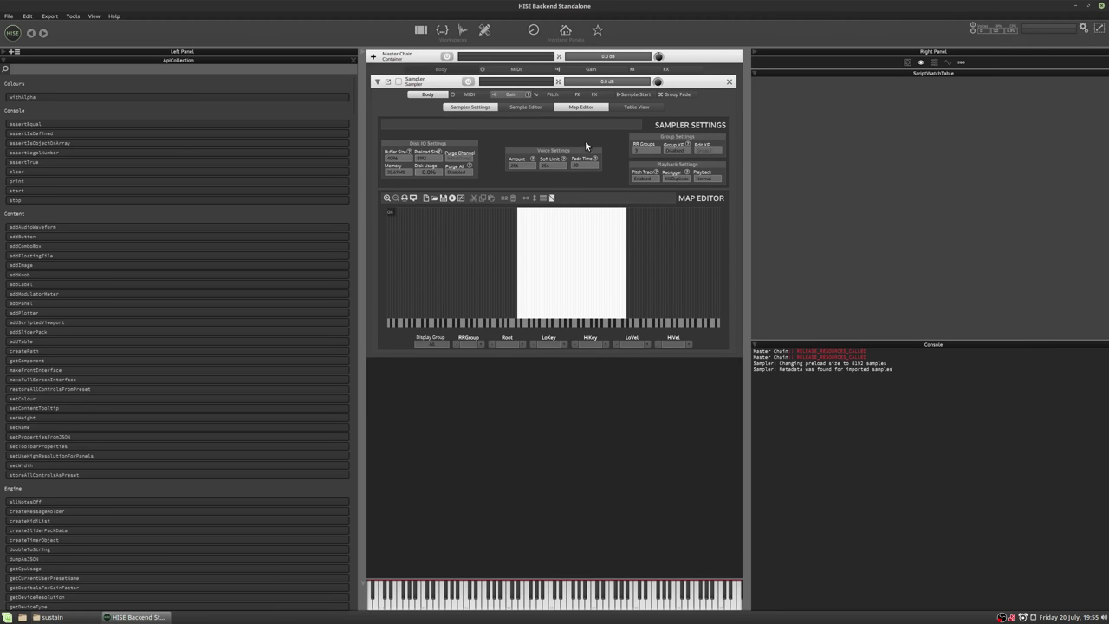
click(530, 109)
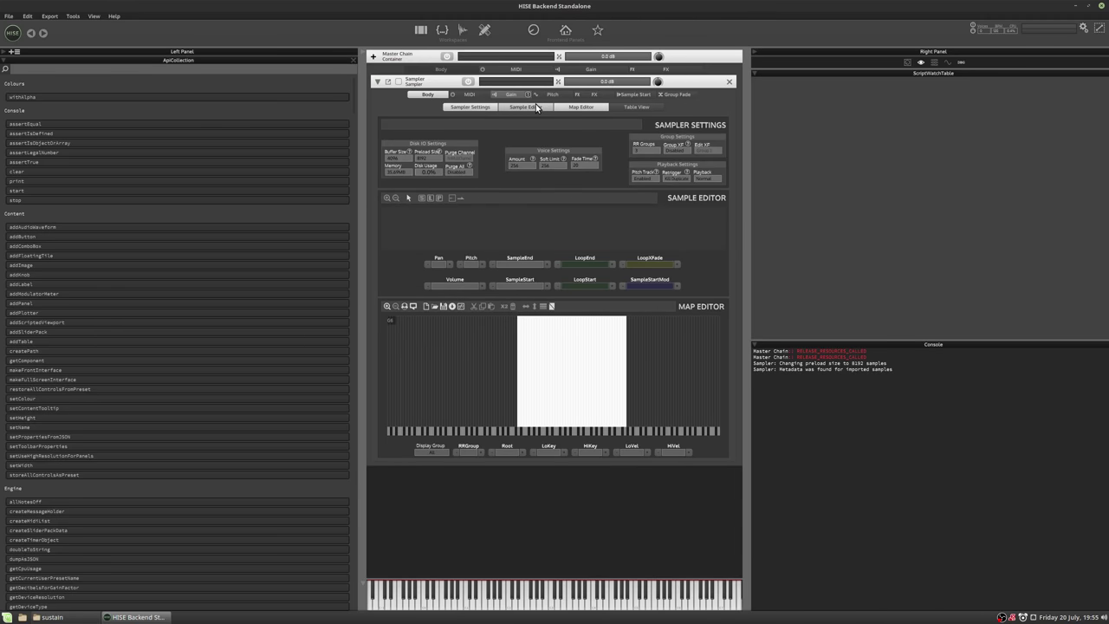
drag(655, 330, 502, 448)
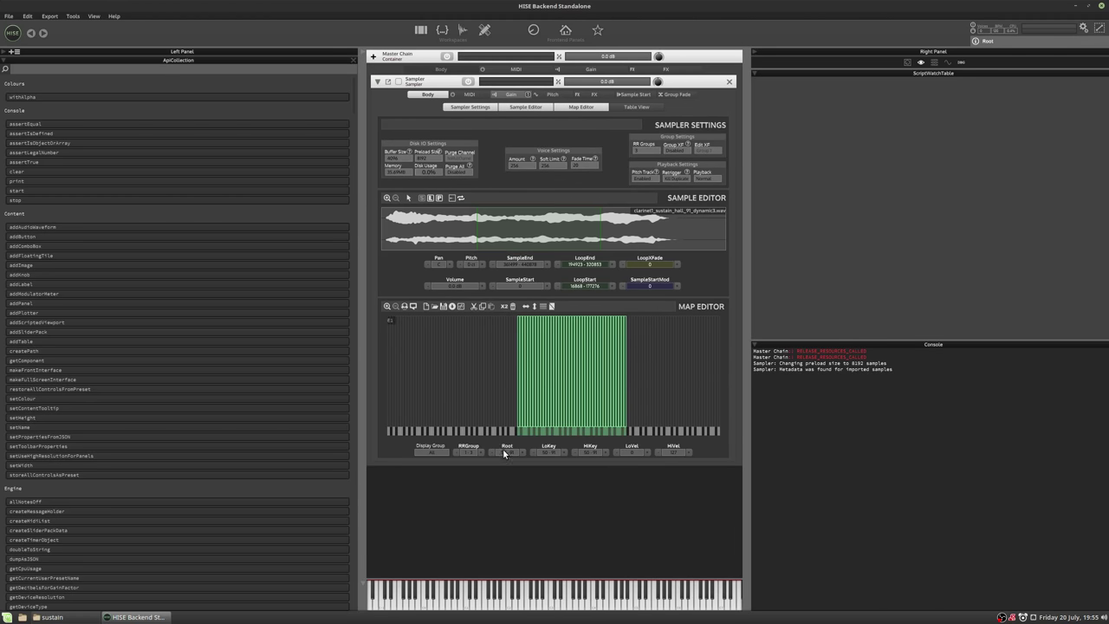
Merge the samples into multimic samples using close as the mic position token.
right_click(567, 361)
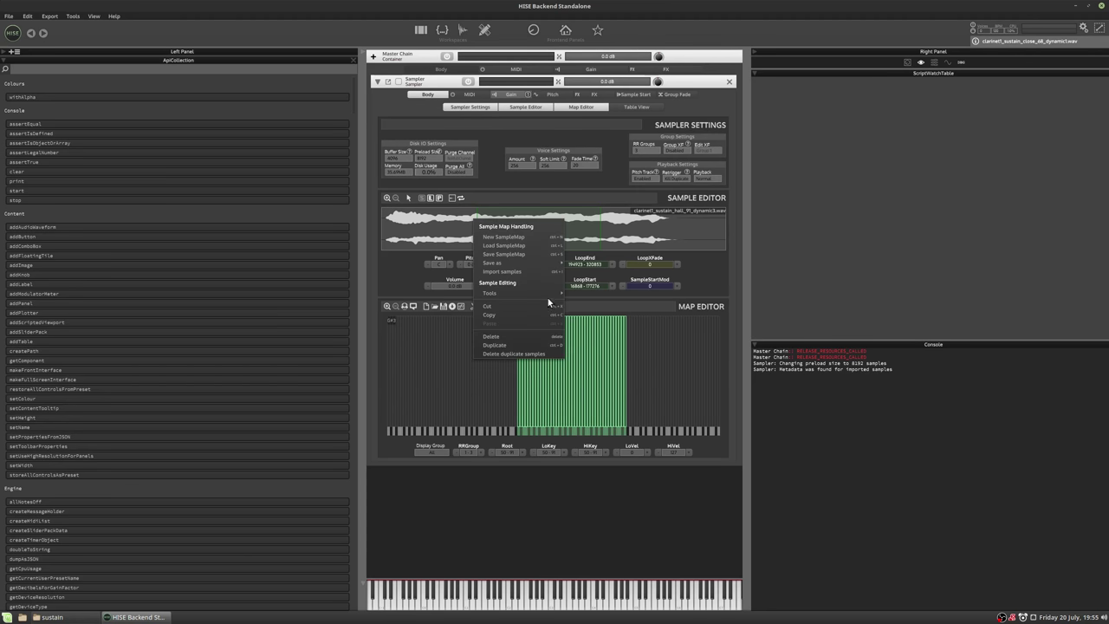
mouse_move(546, 296)
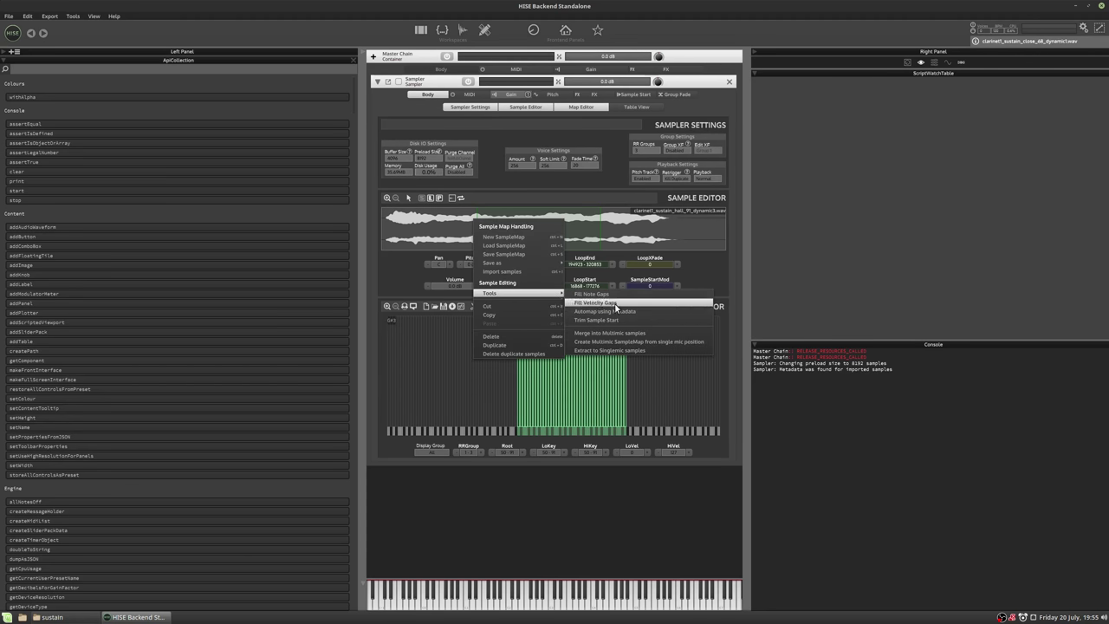
click(609, 332)
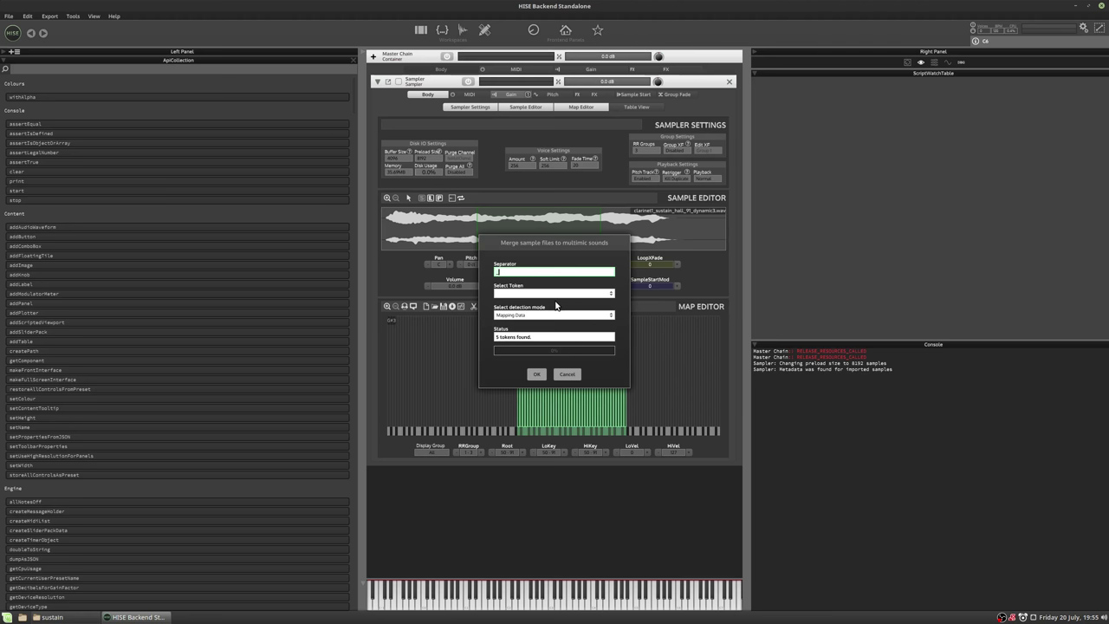
click(555, 293)
click(547, 313)
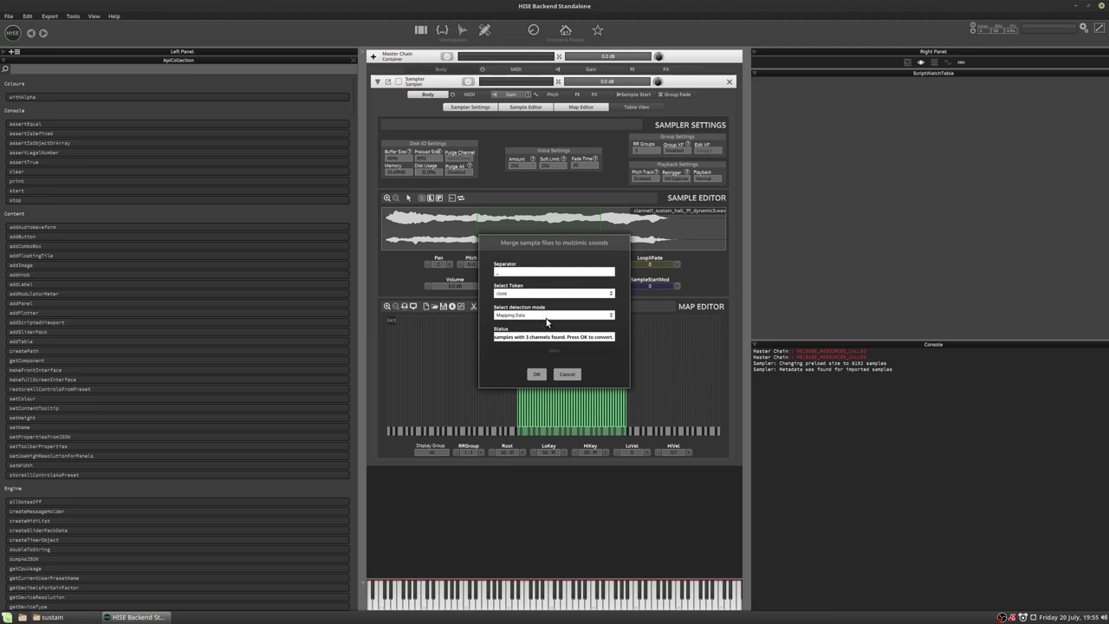
click(536, 373)
click(545, 370)
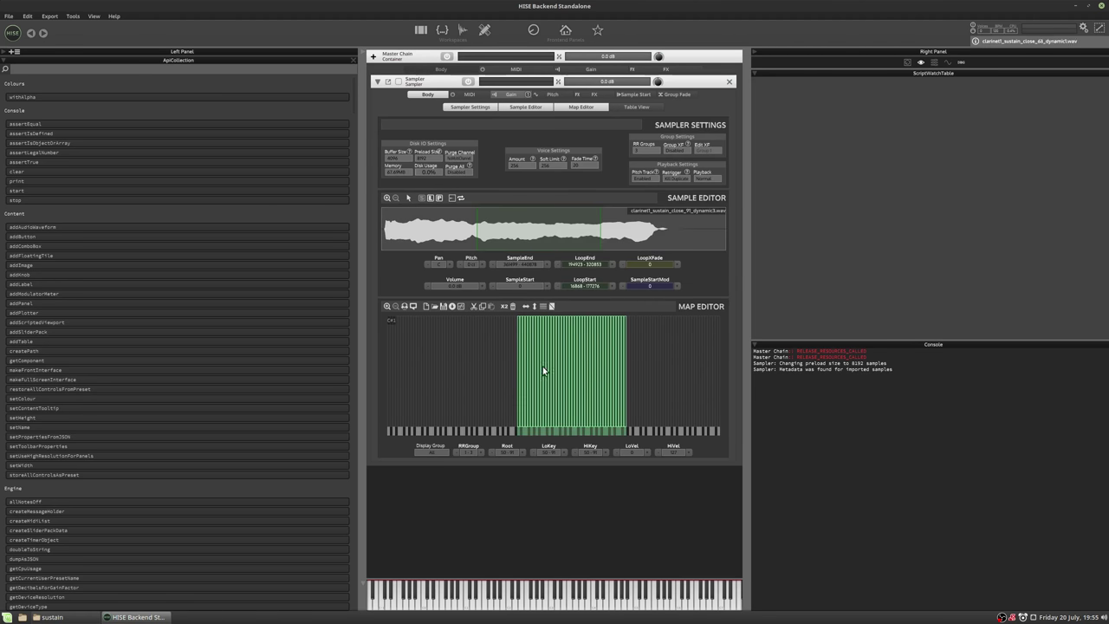
click(496, 322)
Purge all samples from memory and reload them.
click(459, 159)
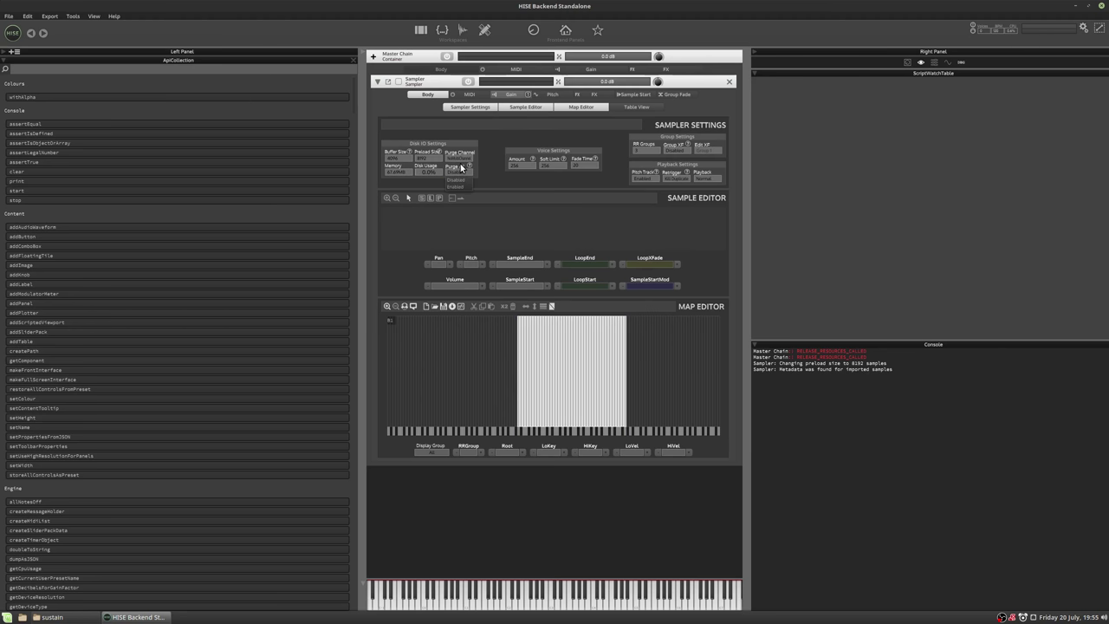
click(460, 172)
click(457, 174)
click(457, 175)
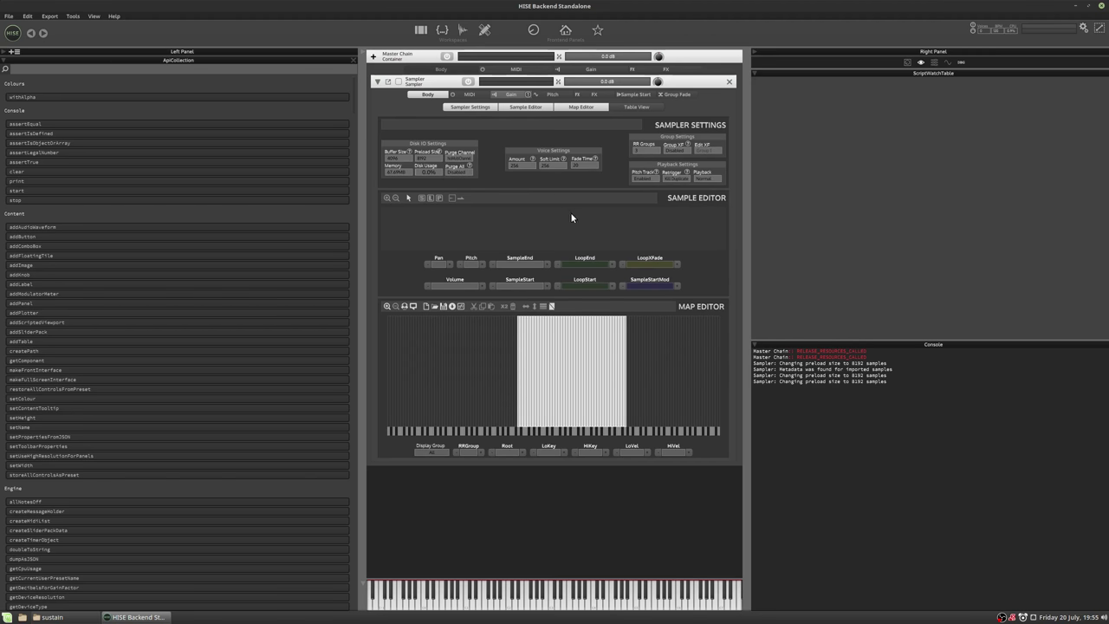
Set the sampler's RR Groups to 3.
click(644, 150)
text(3)
key(Return)
click(672, 151)
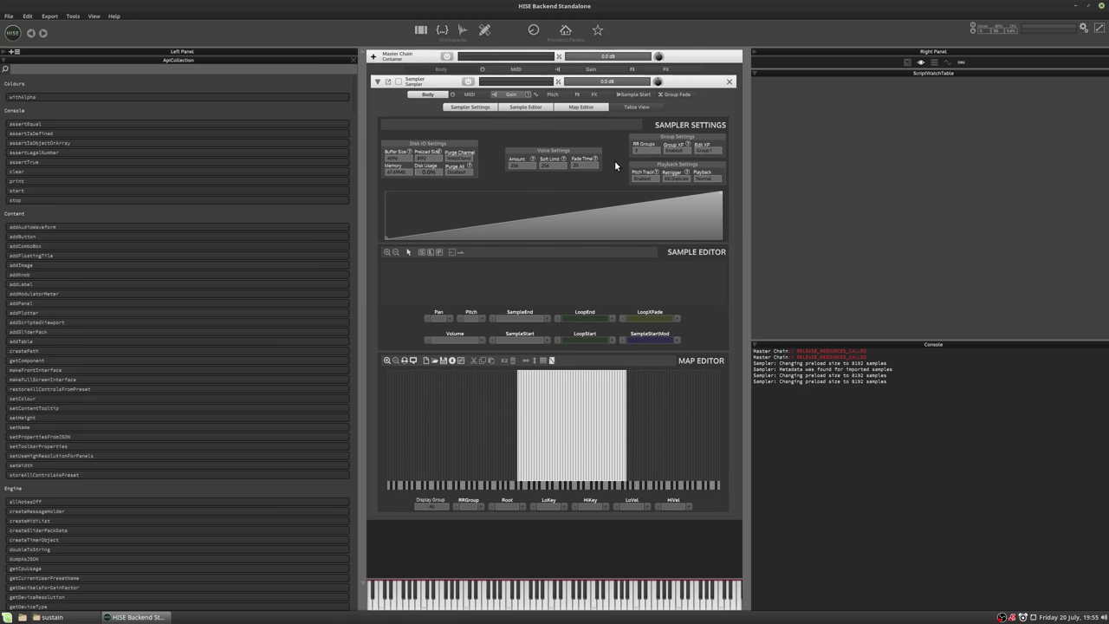
Draw group 2's crossfade curve peaking in the middle and fading out at the top.
click(707, 152)
click(706, 166)
drag(554, 227, 546, 192)
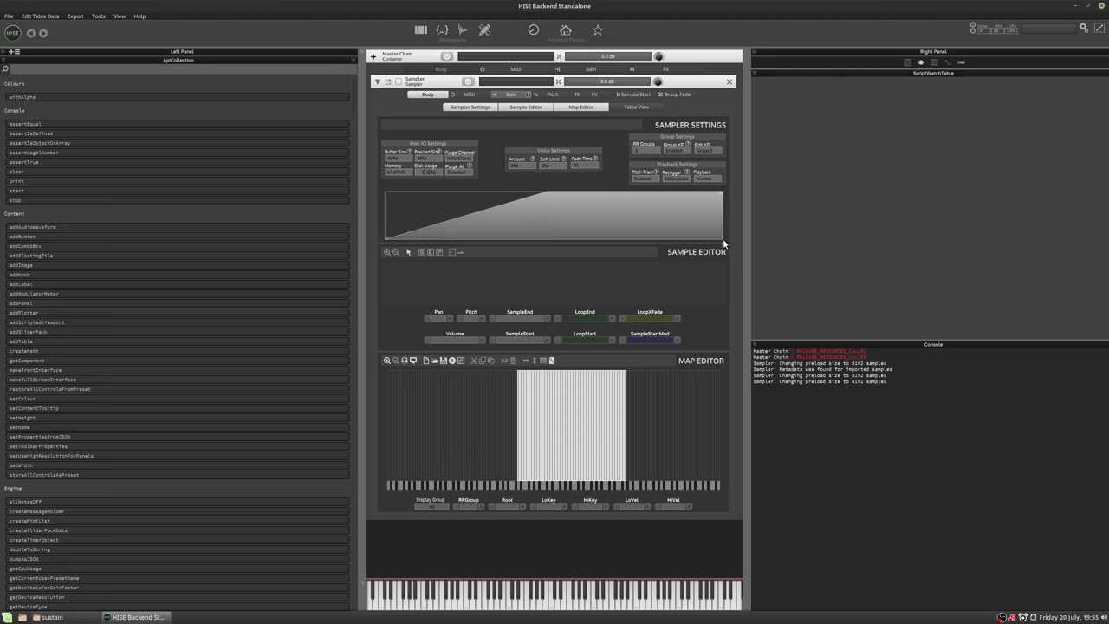
drag(721, 192, 712, 258)
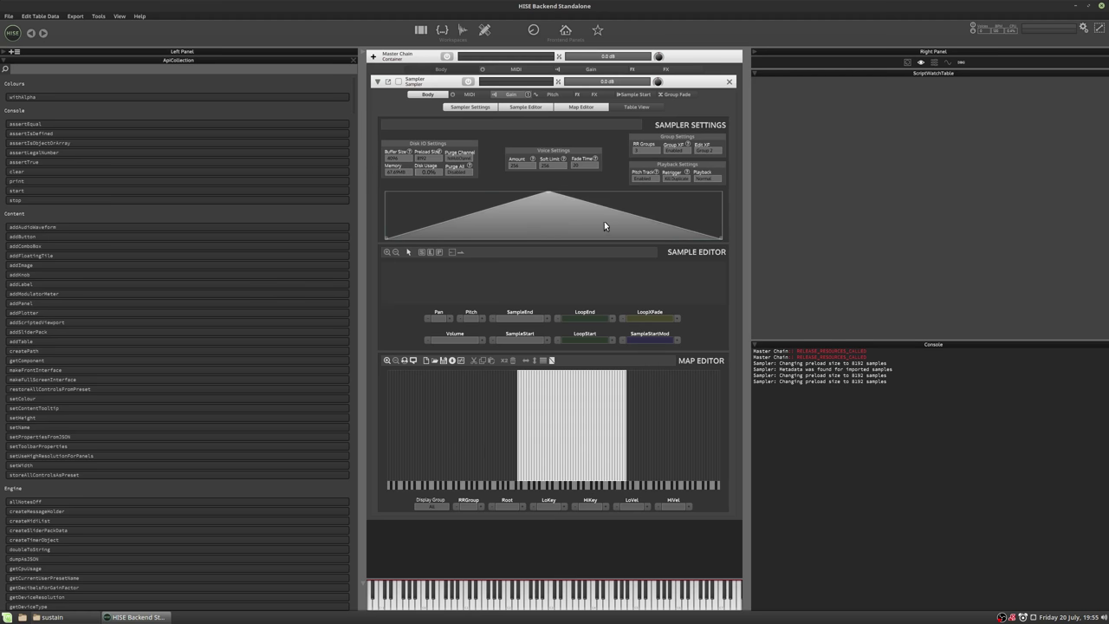
drag(547, 192, 601, 252)
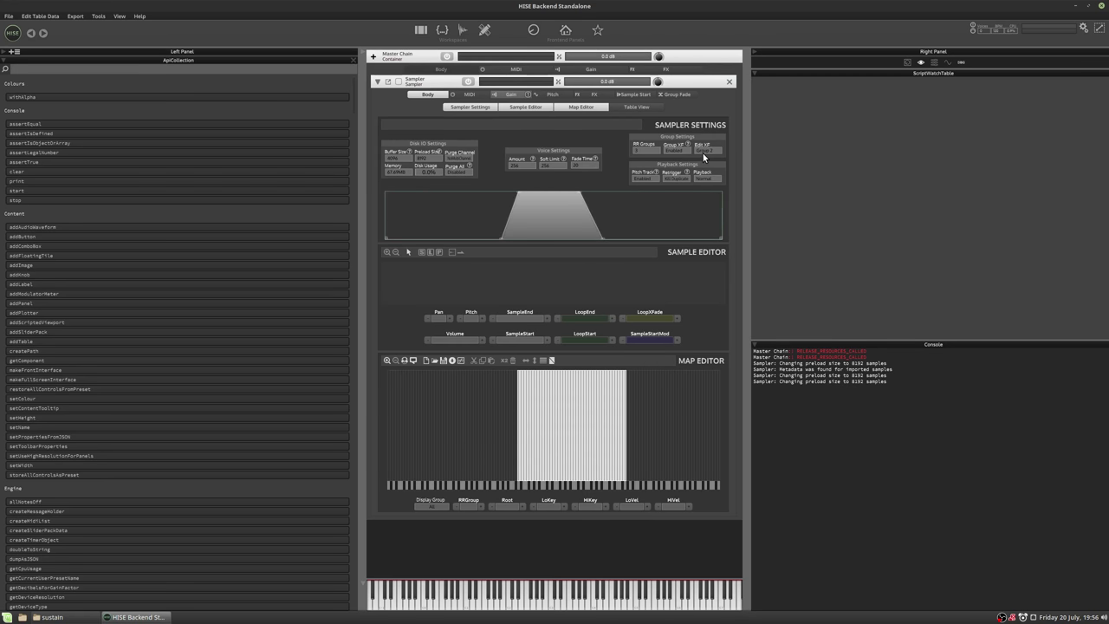
Draw group 1's curve at full level in the low range, silent above it.
click(703, 151)
click(706, 161)
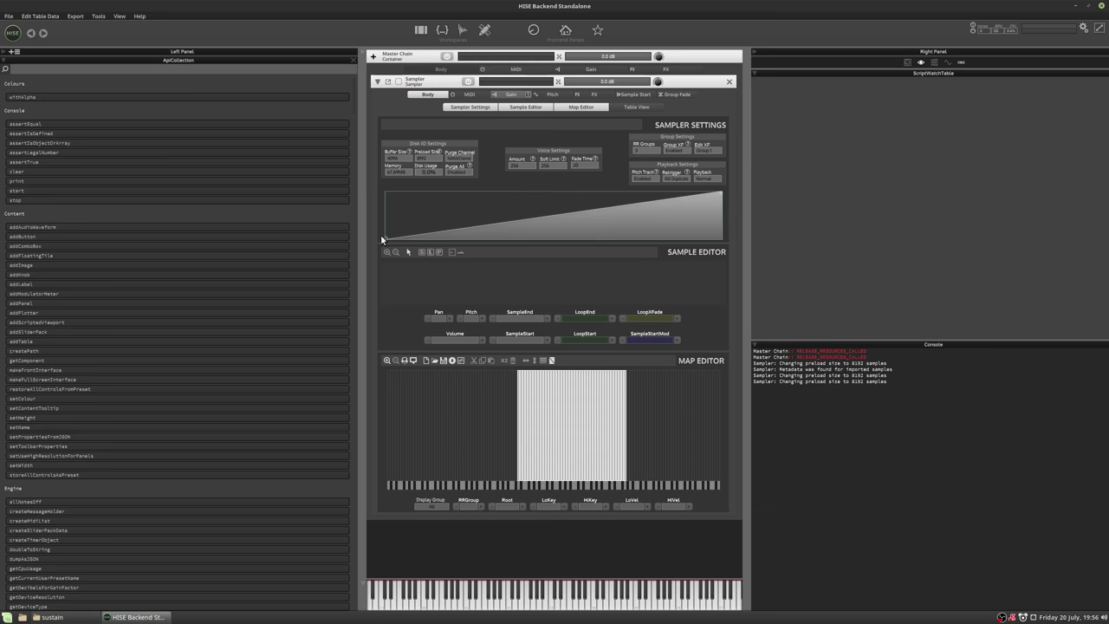
drag(382, 239, 452, 174)
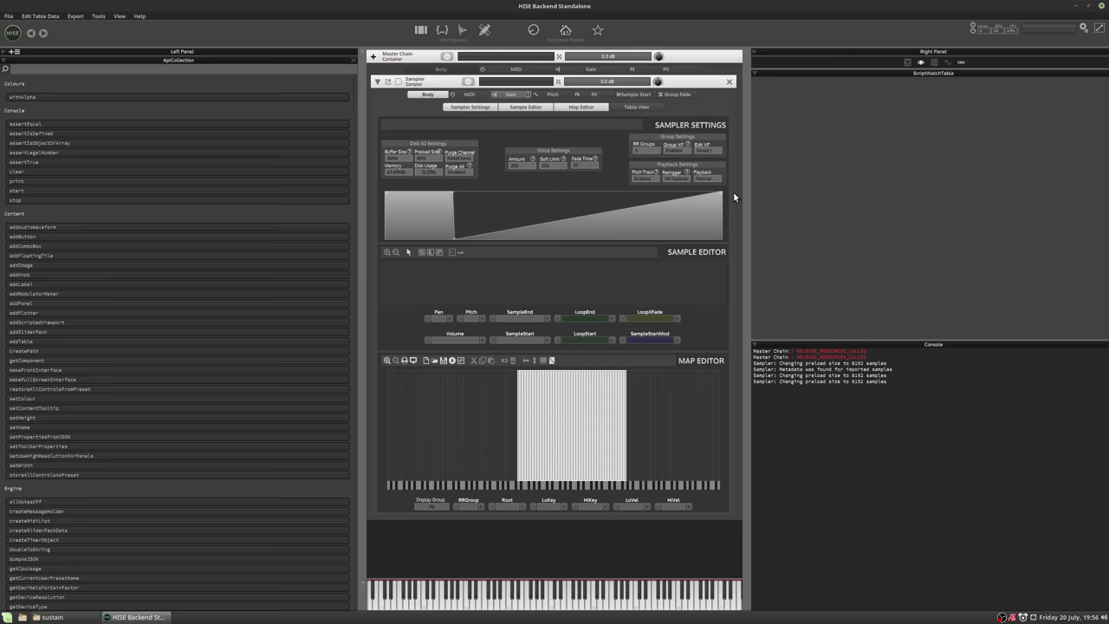
drag(718, 192, 720, 239)
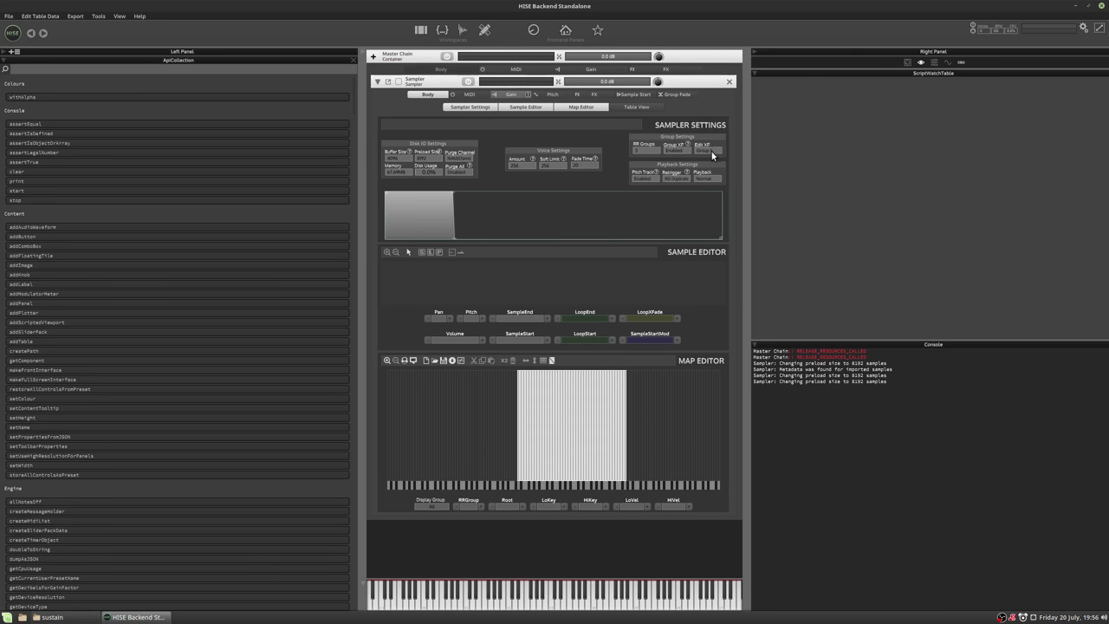
Draw group 3's curve rising to full only at the top end.
click(706, 150)
click(712, 165)
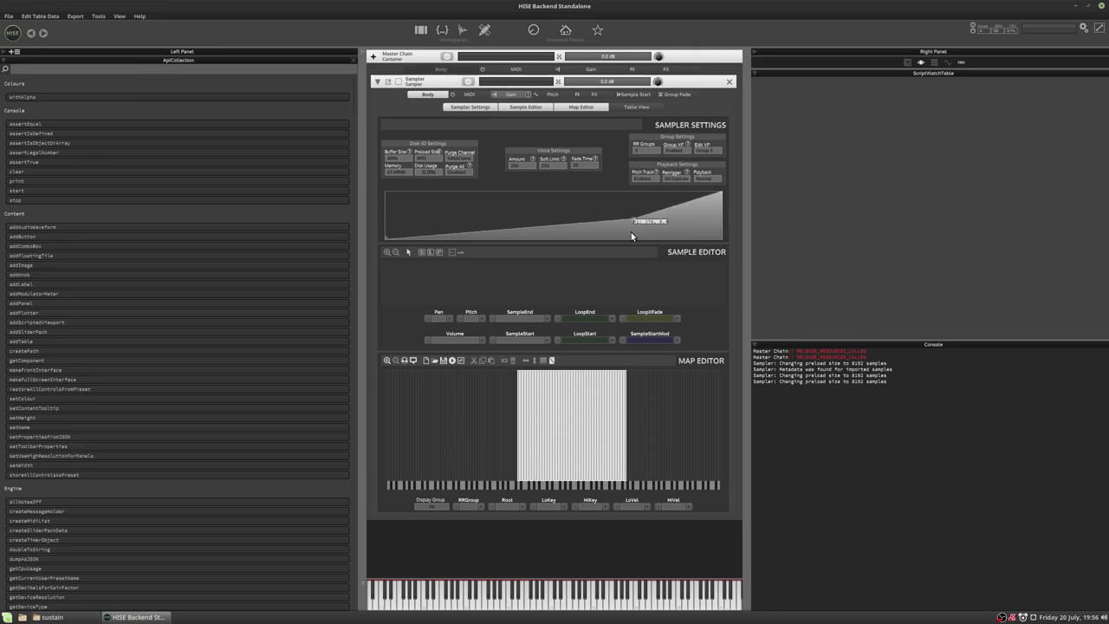
drag(631, 236, 640, 163)
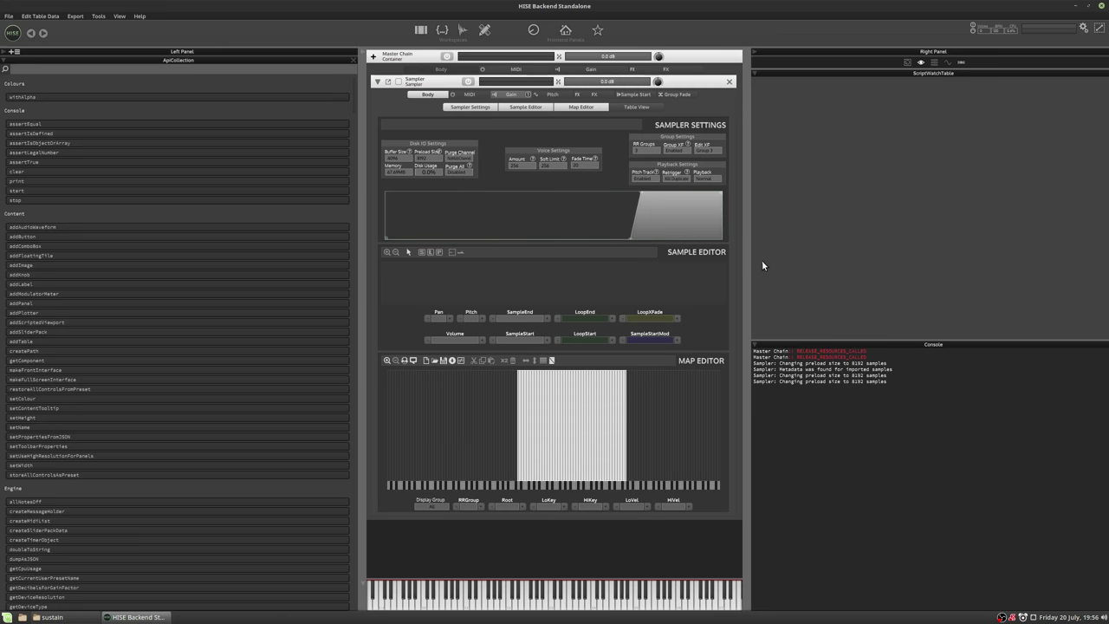
Add a TimeVariant Midi Controller modulator to the Sampler's Group Fade chain.
click(682, 96)
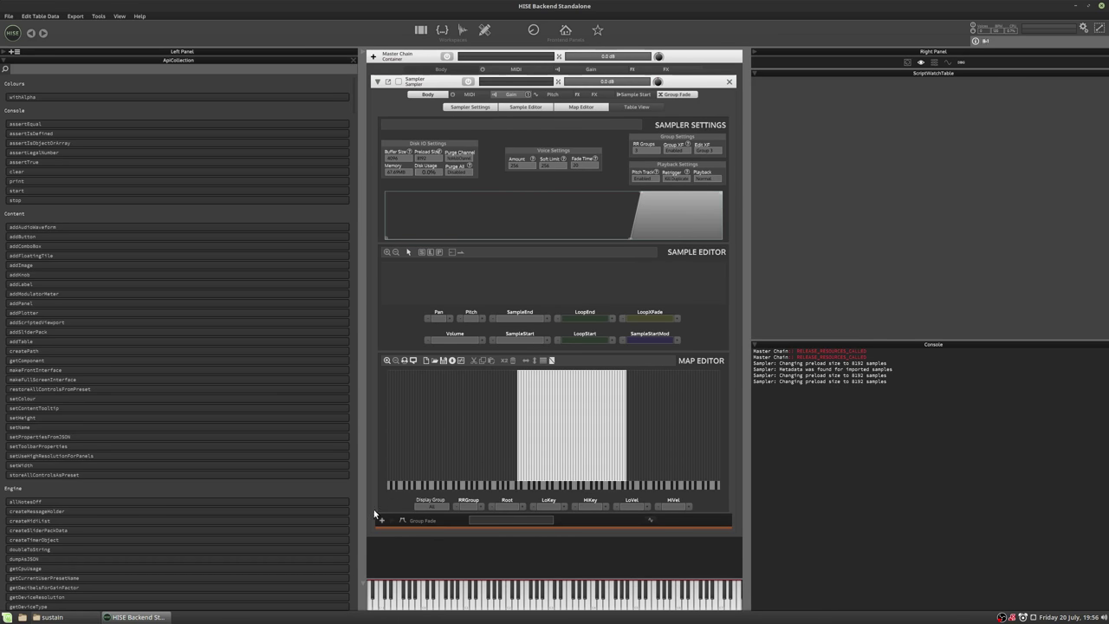
click(381, 520)
mouse_move(433, 480)
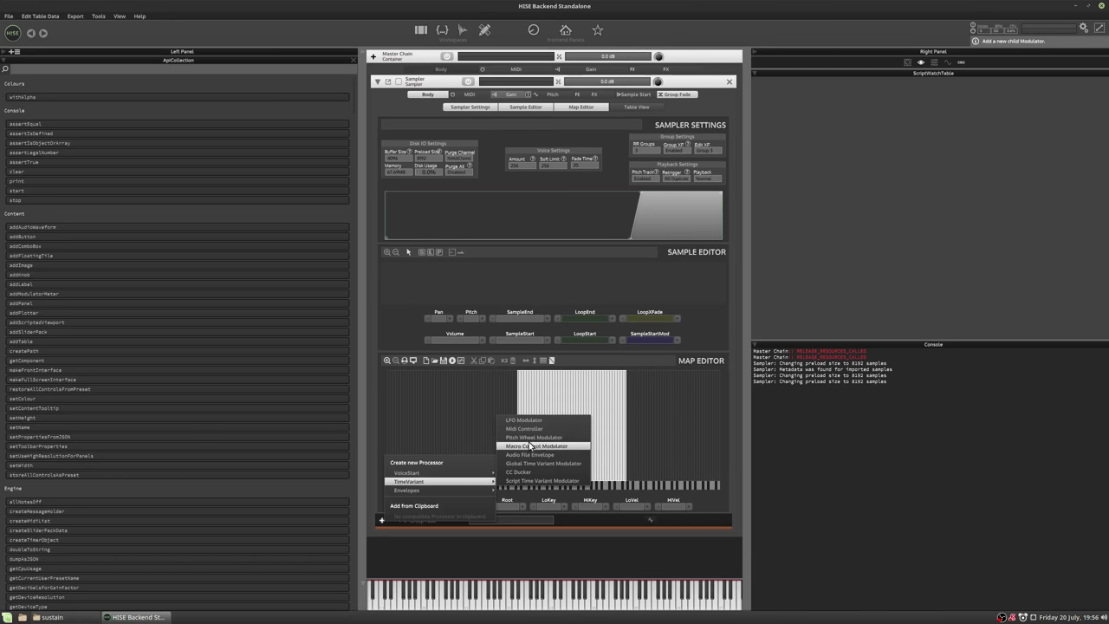
click(524, 428)
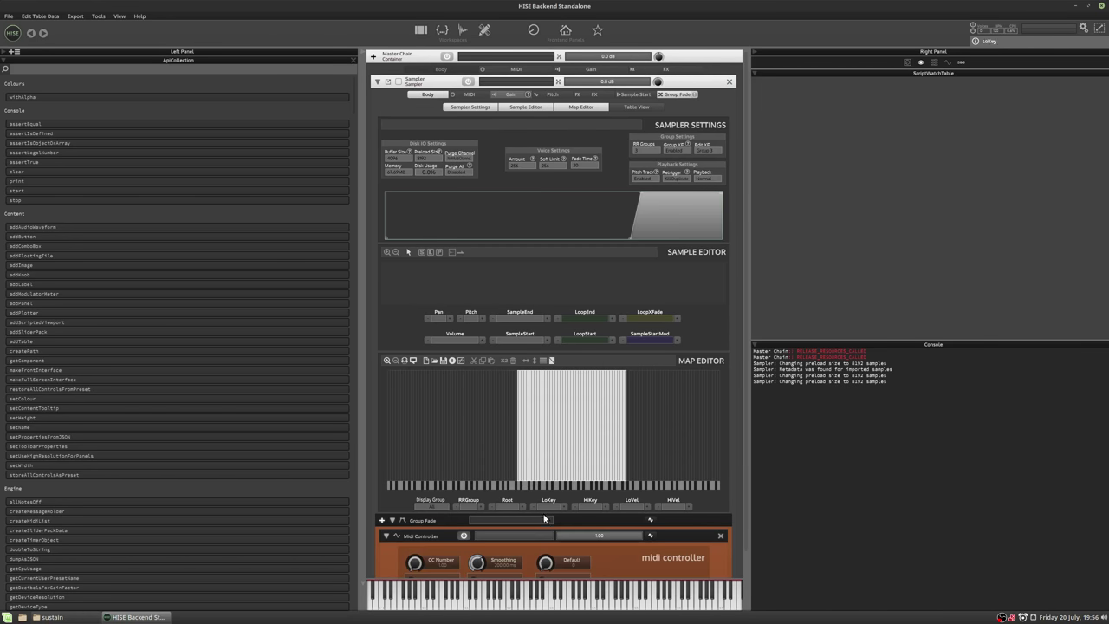
click(386, 535)
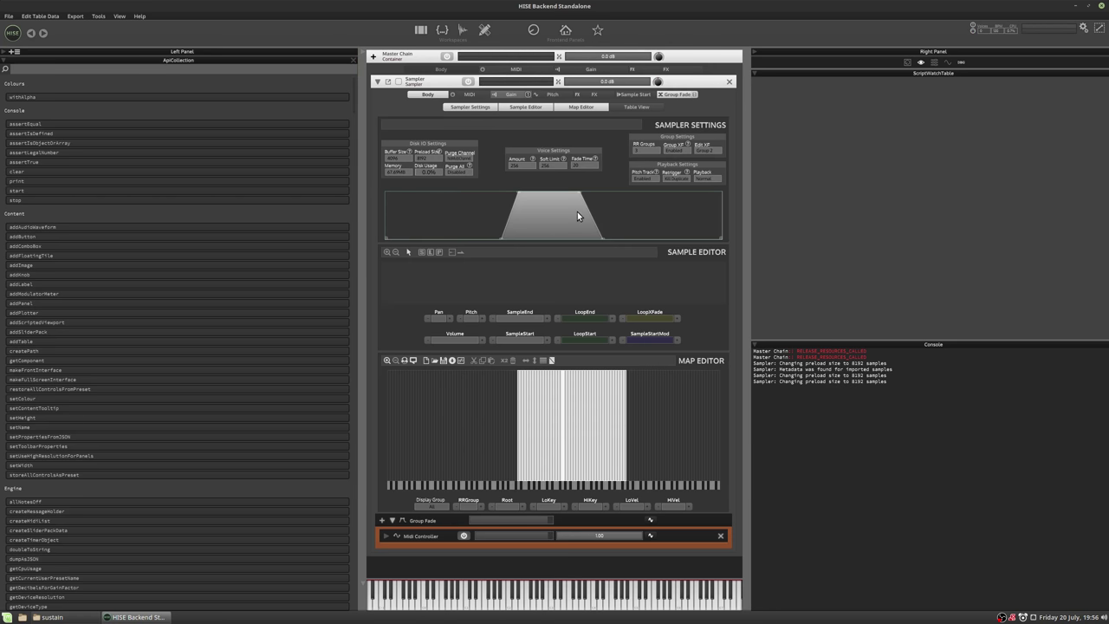
Check the crossfade curves of groups 1 and 2, then lower the sampler gain to -12.9 dB.
click(706, 150)
click(708, 160)
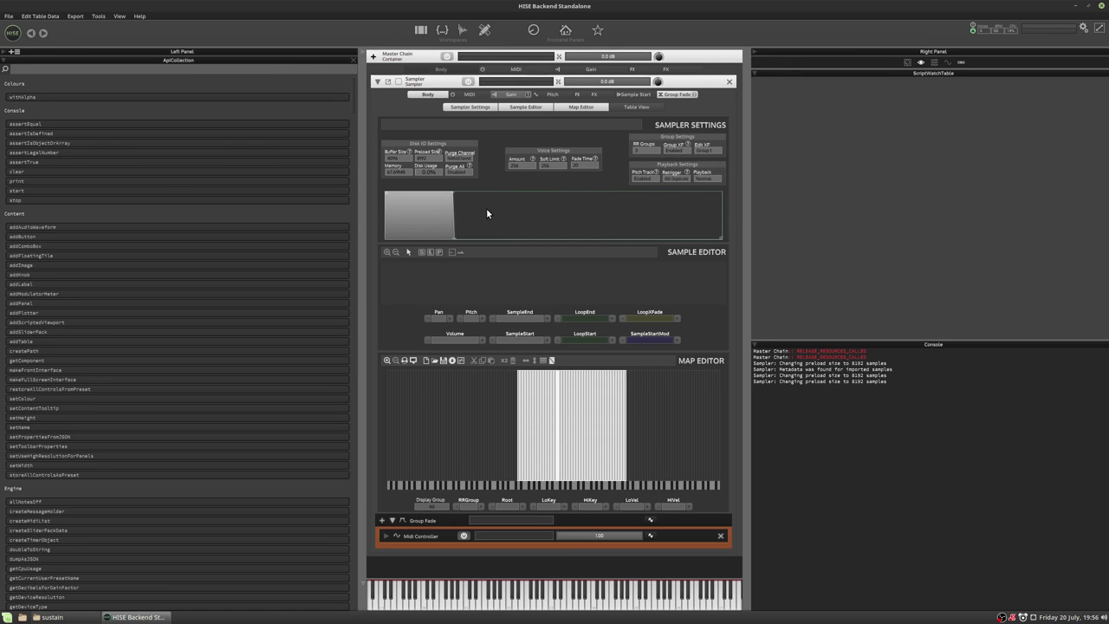
click(709, 152)
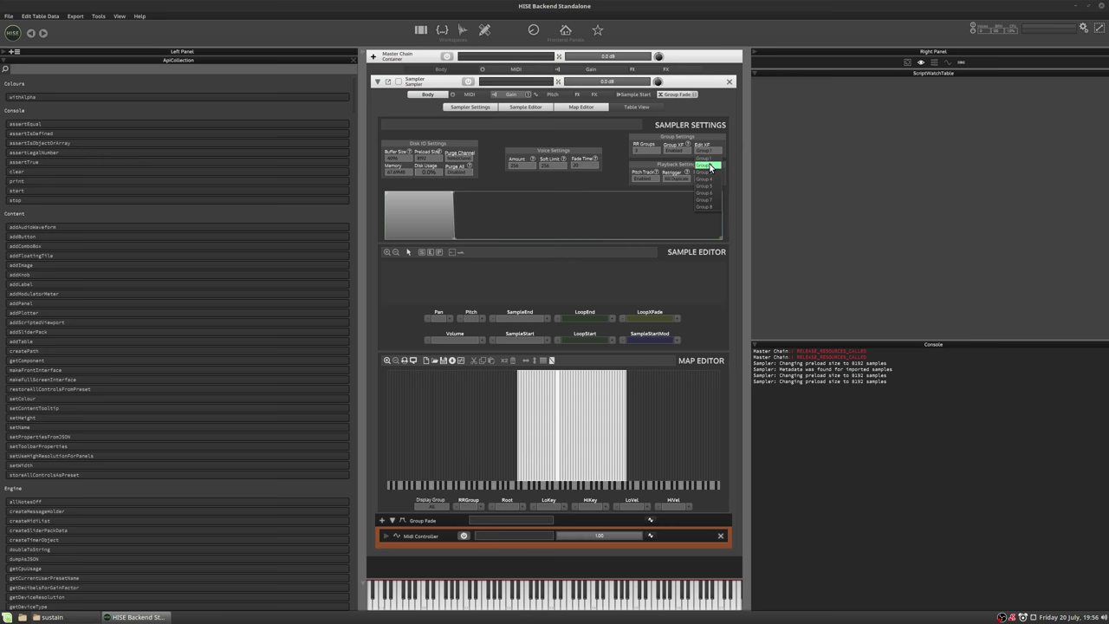
click(706, 166)
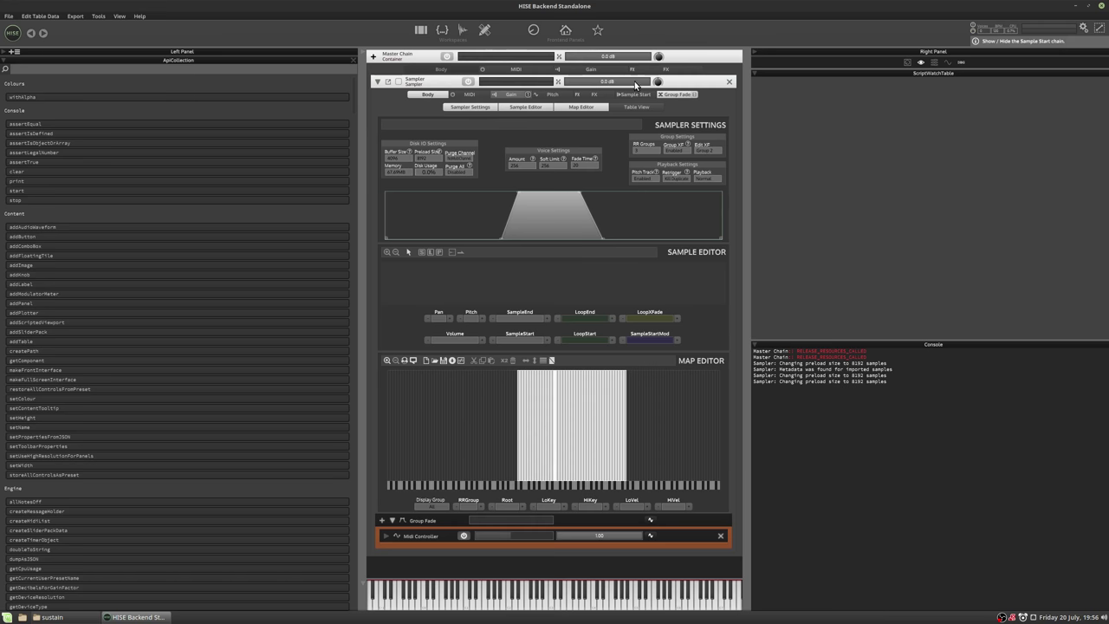
drag(639, 84, 617, 87)
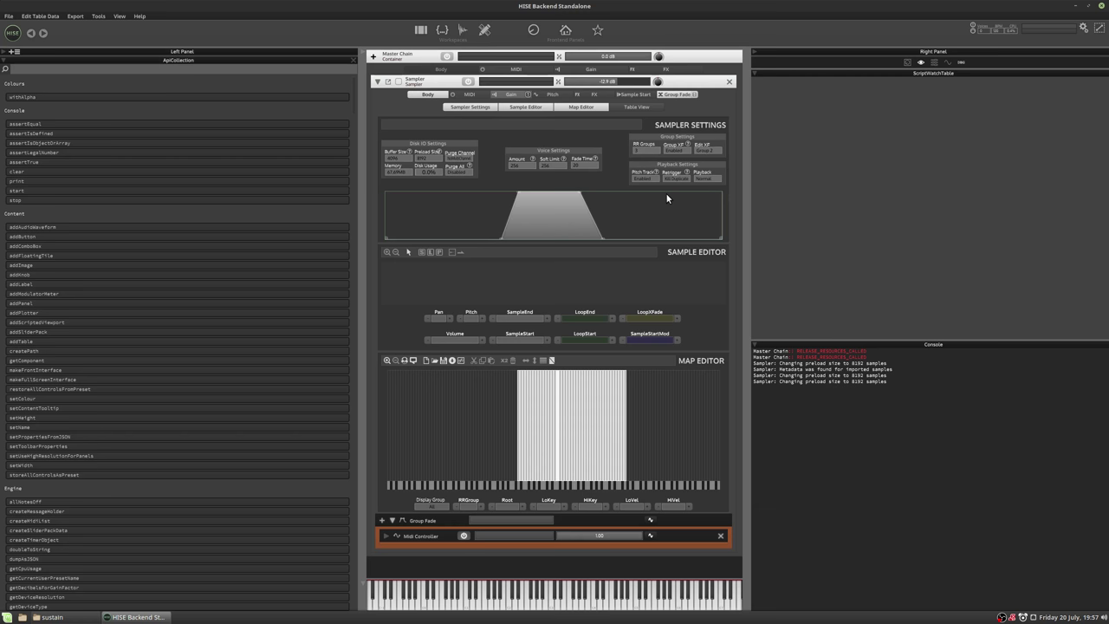
Switch to the sampler workspace and connect its panels to the Sampler.
click(464, 31)
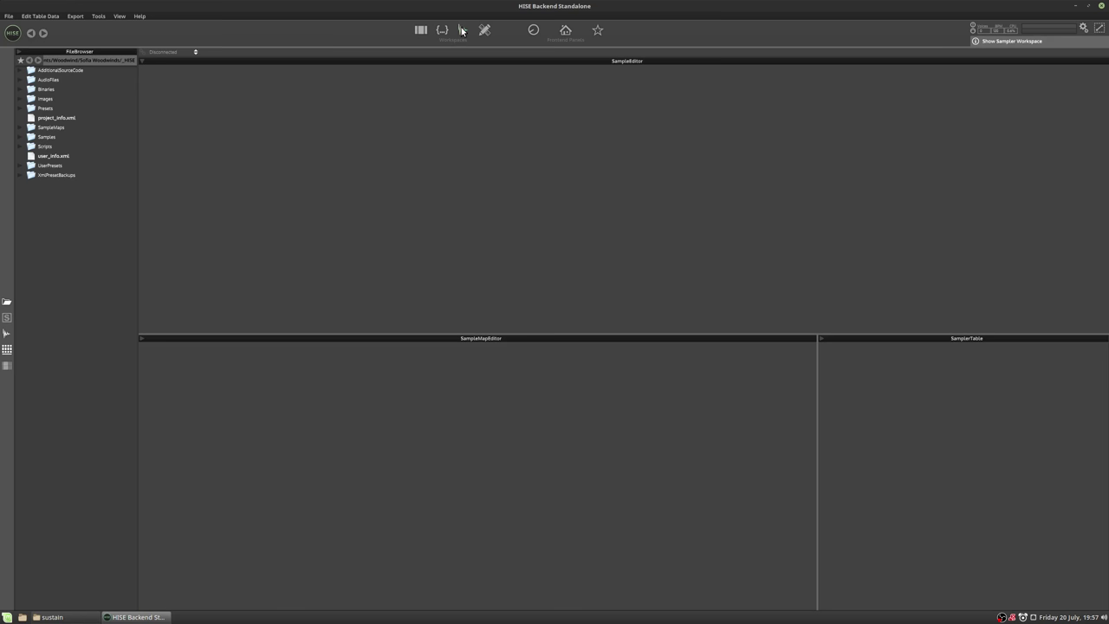
click(172, 52)
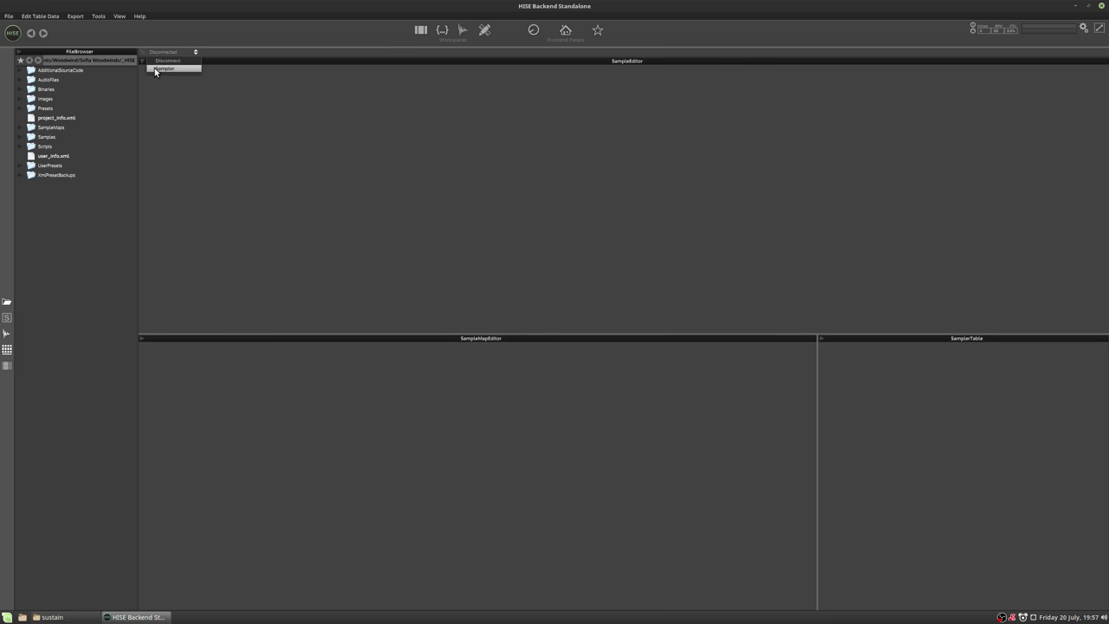
click(169, 67)
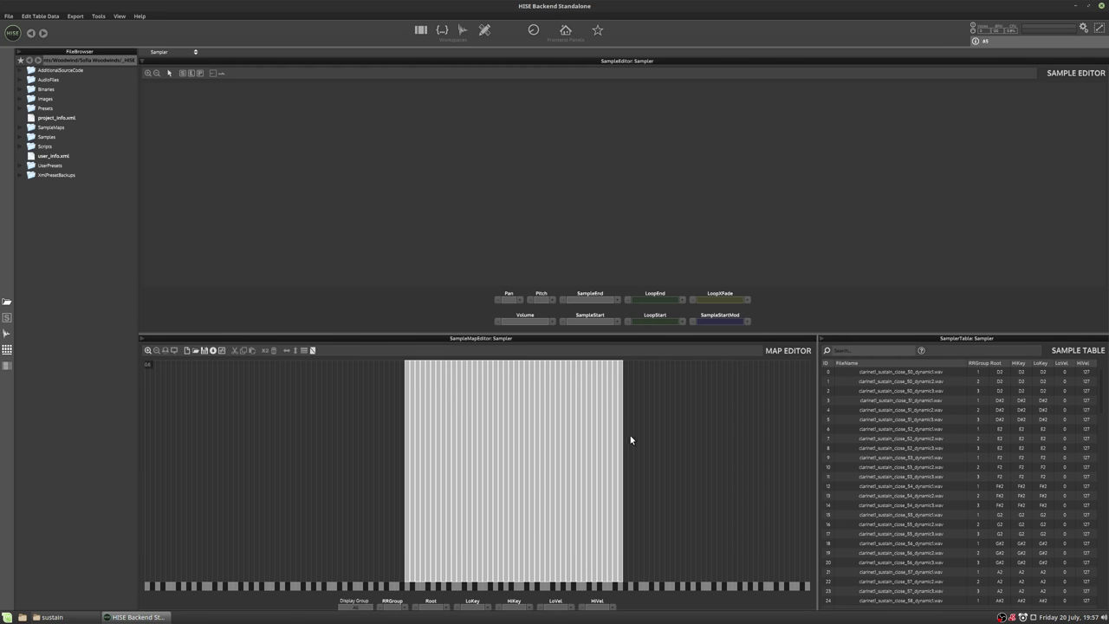
Load a zone, select all 326 samples, and bring up the map editor's Tools list.
click(522, 422)
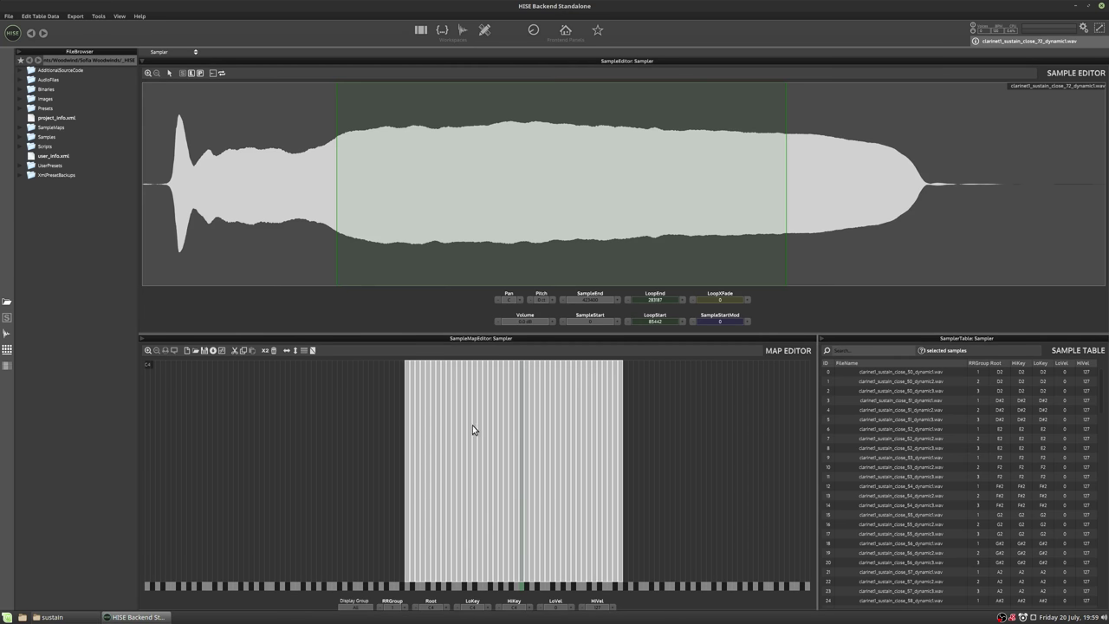
key(ctrl+a)
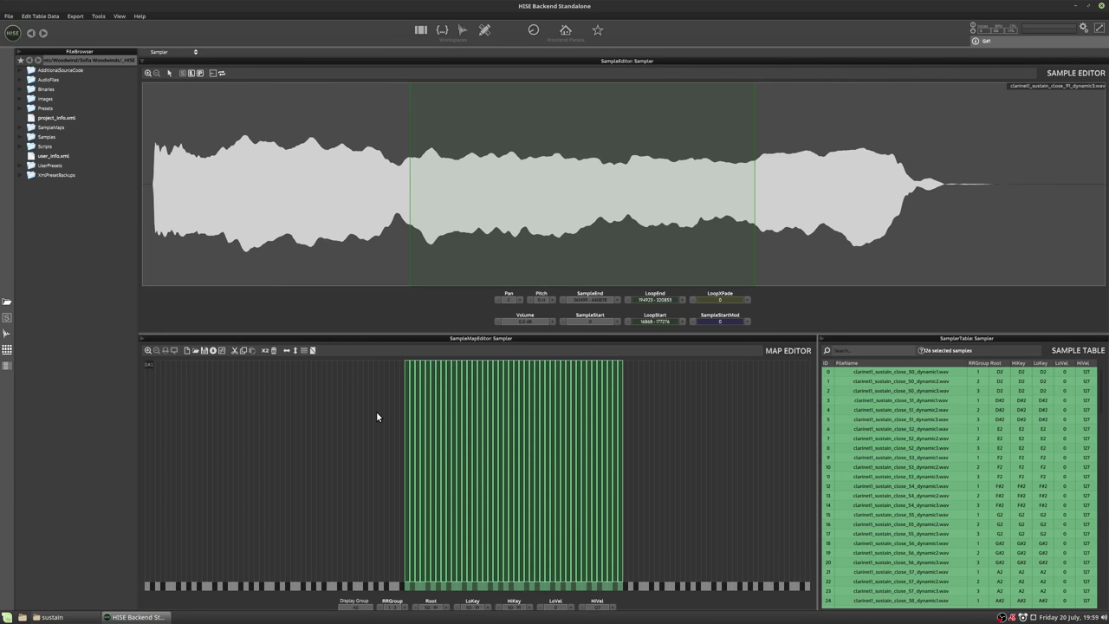
right_click(507, 429)
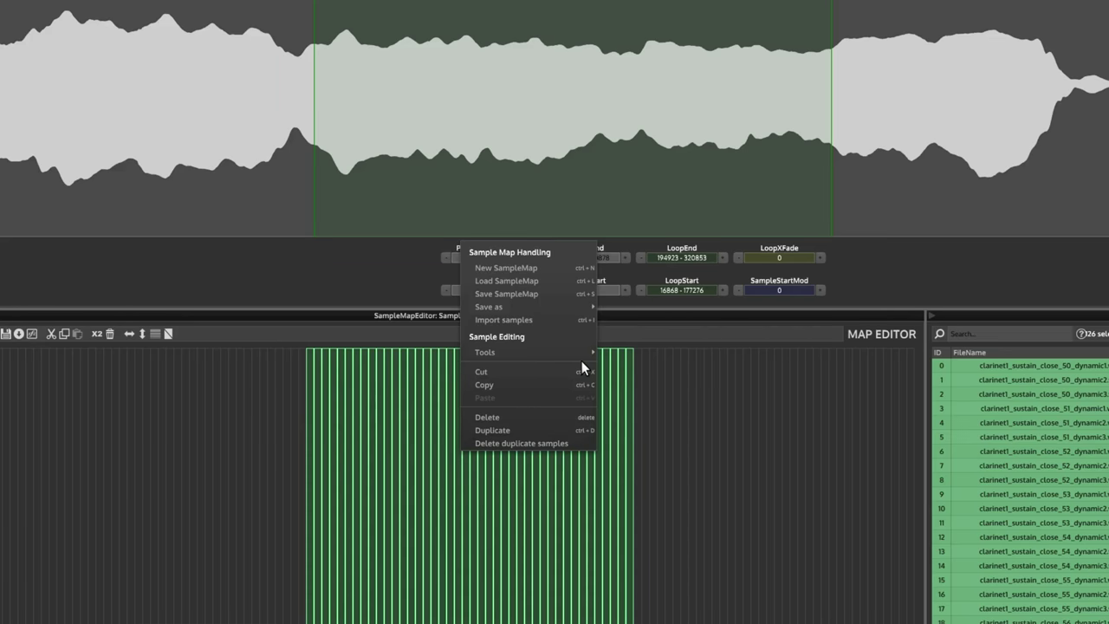
mouse_move(588, 363)
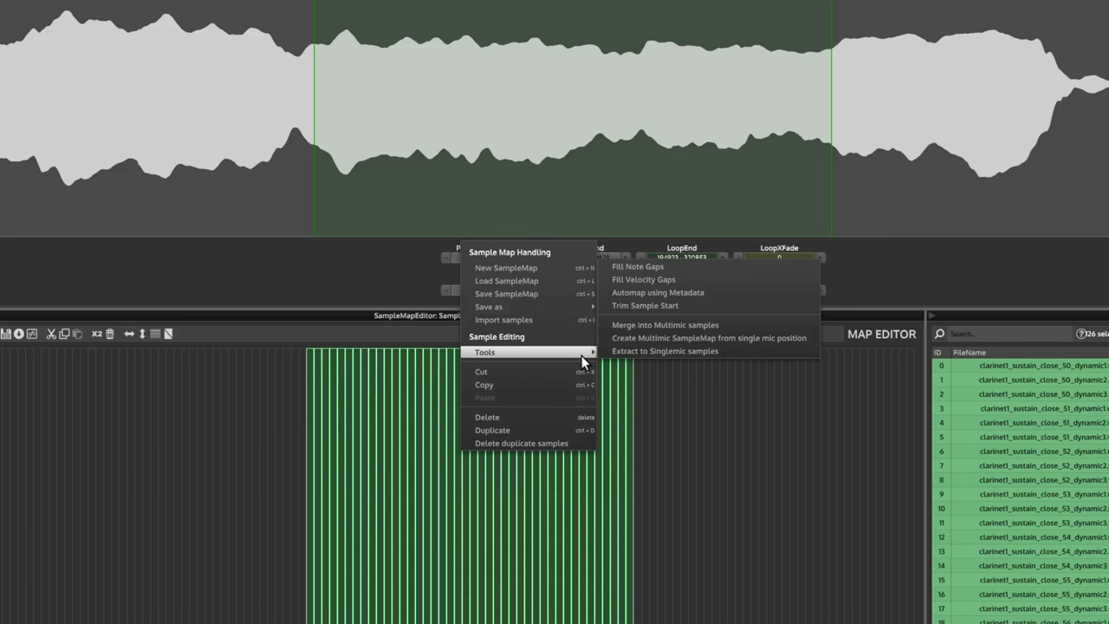
Open Trim Sample Start and zoom its preview into the sample's attack.
click(644, 304)
drag(353, 25, 326, 42)
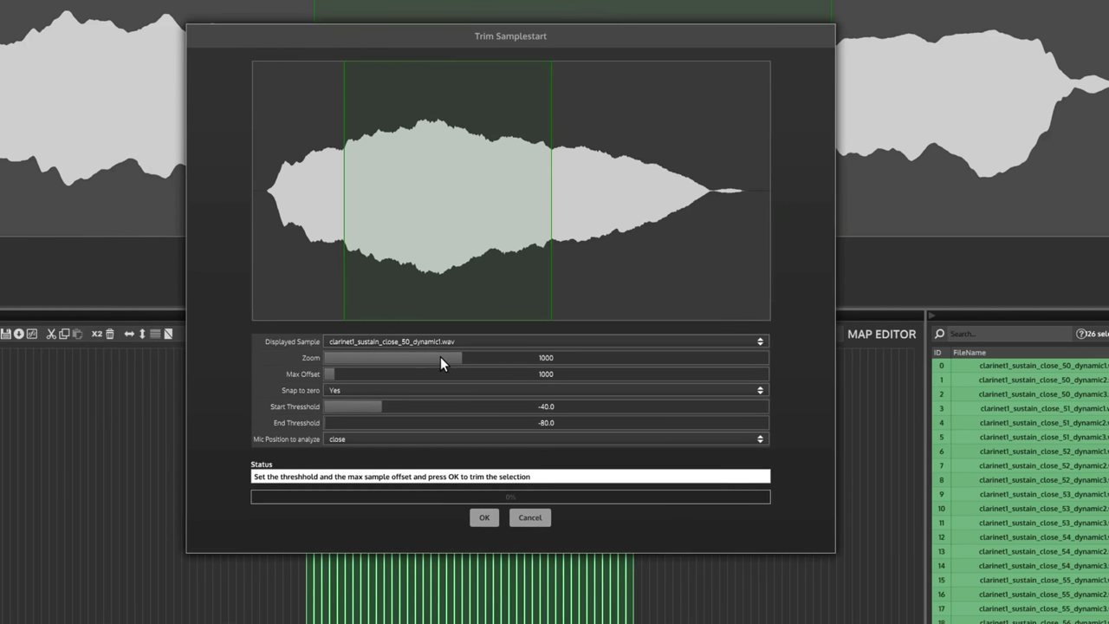
mouse_move(448, 357)
mouse_down()
mouse_move(495, 362)
mouse_move(418, 348)
mouse_move(408, 355)
mouse_move(437, 356)
mouse_up()
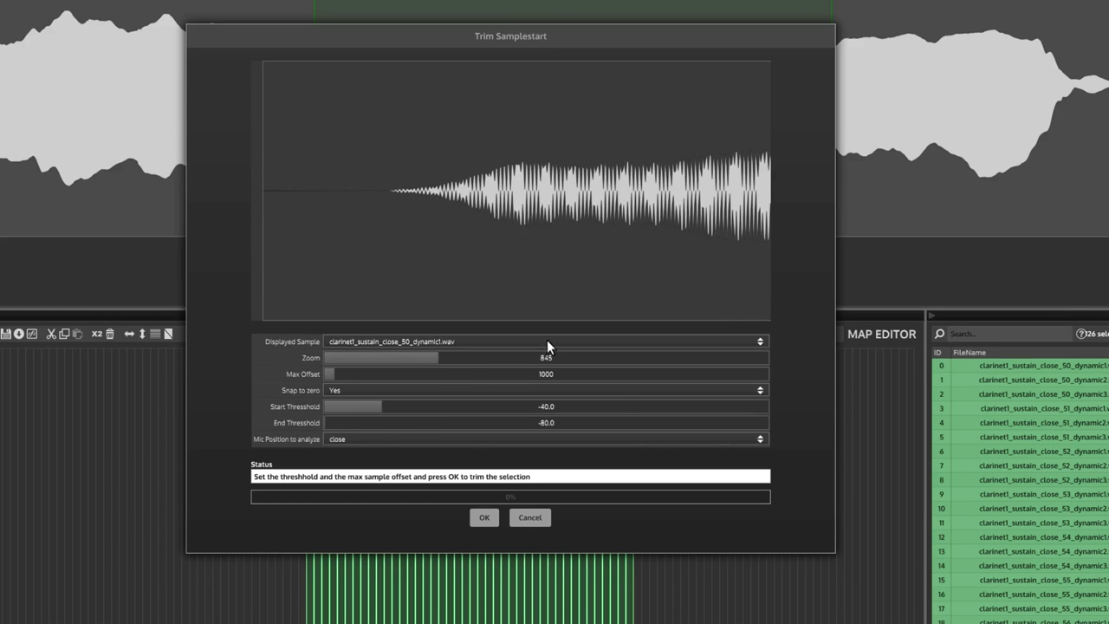
Preview the 53 dynamic3 and 50 dynamic1 samples and raise Max Offset to 25108.
click(570, 342)
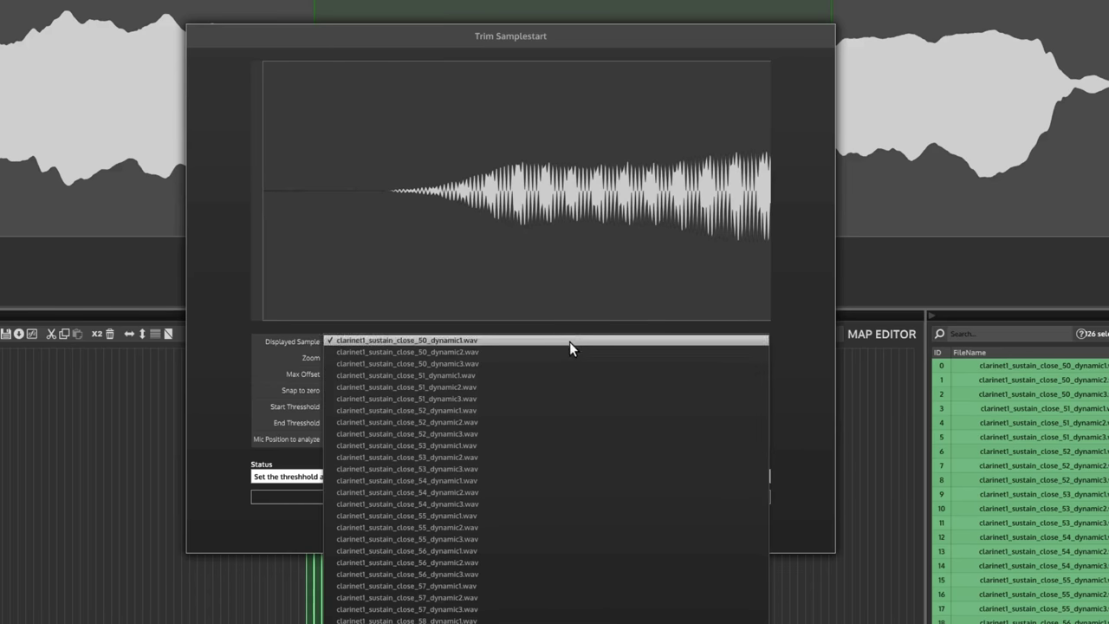
click(520, 575)
click(487, 342)
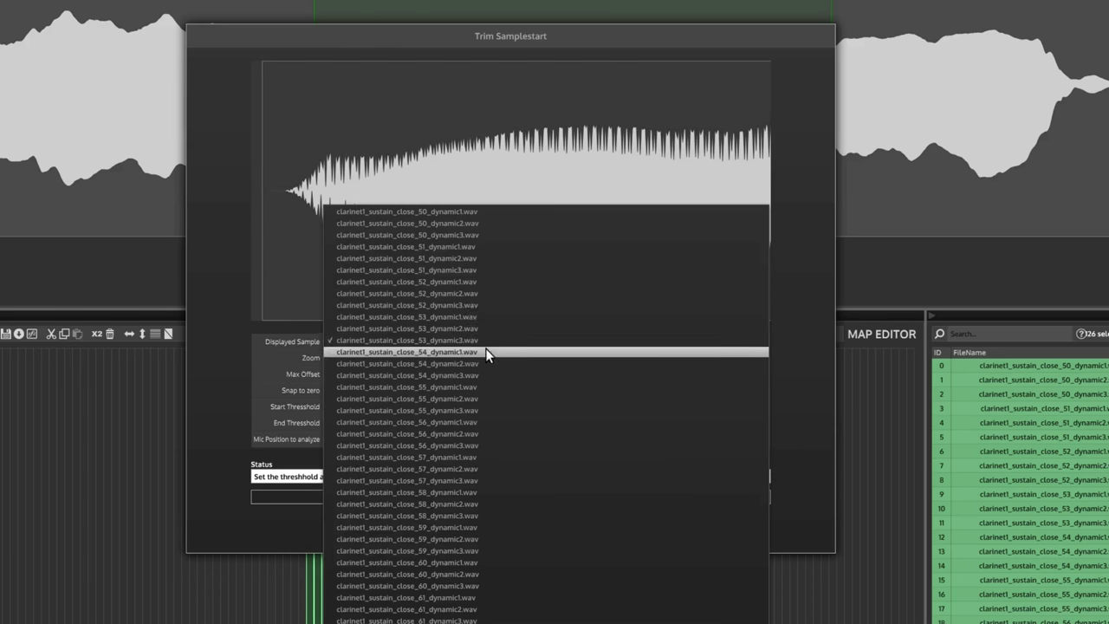
click(471, 214)
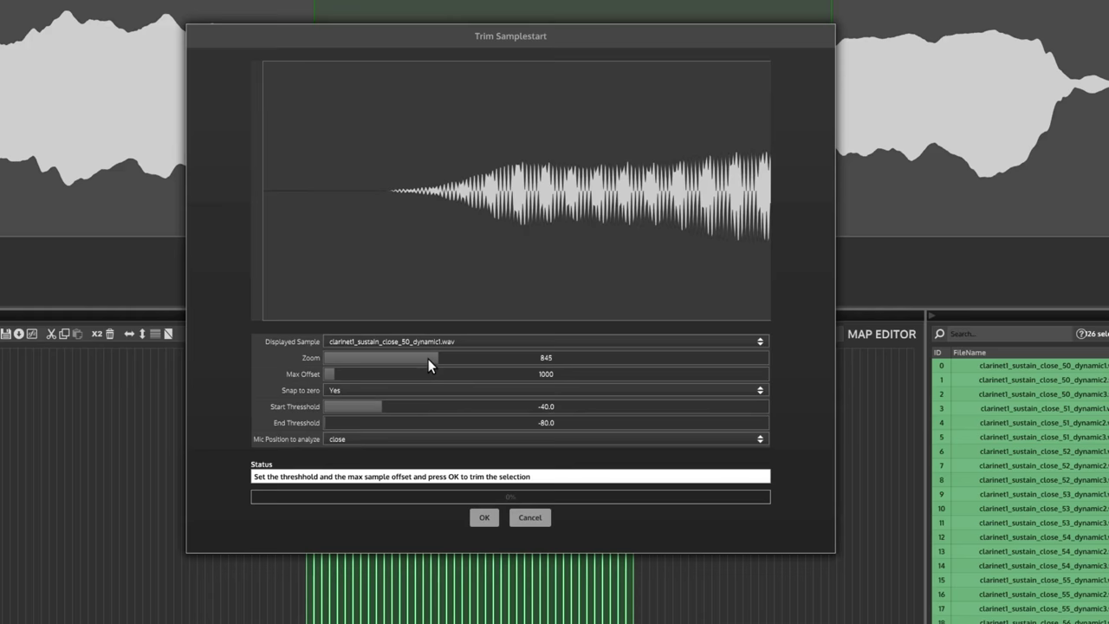
drag(428, 359, 401, 353)
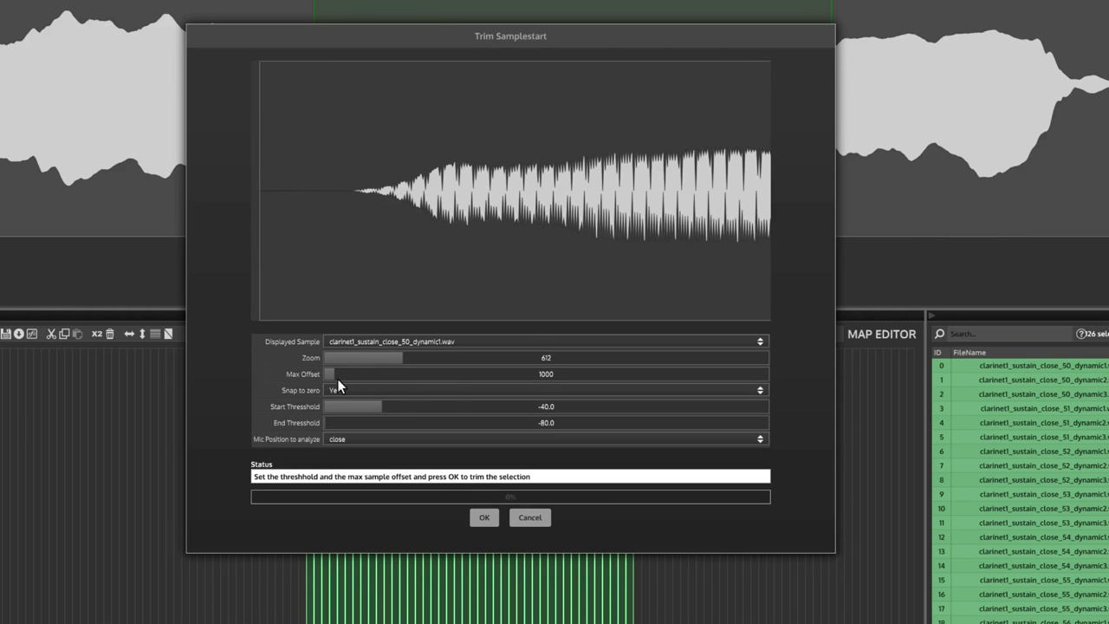
drag(326, 372, 576, 384)
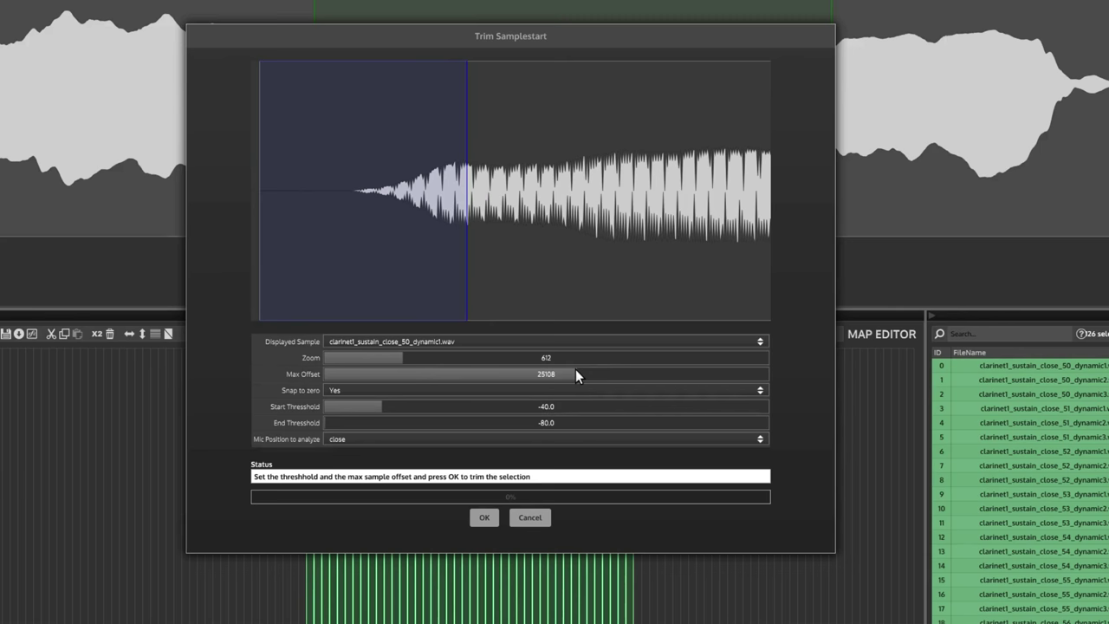
Widen the maximum trim offset to 32769 and keep Snap to zero on Yes.
drag(575, 369, 653, 368)
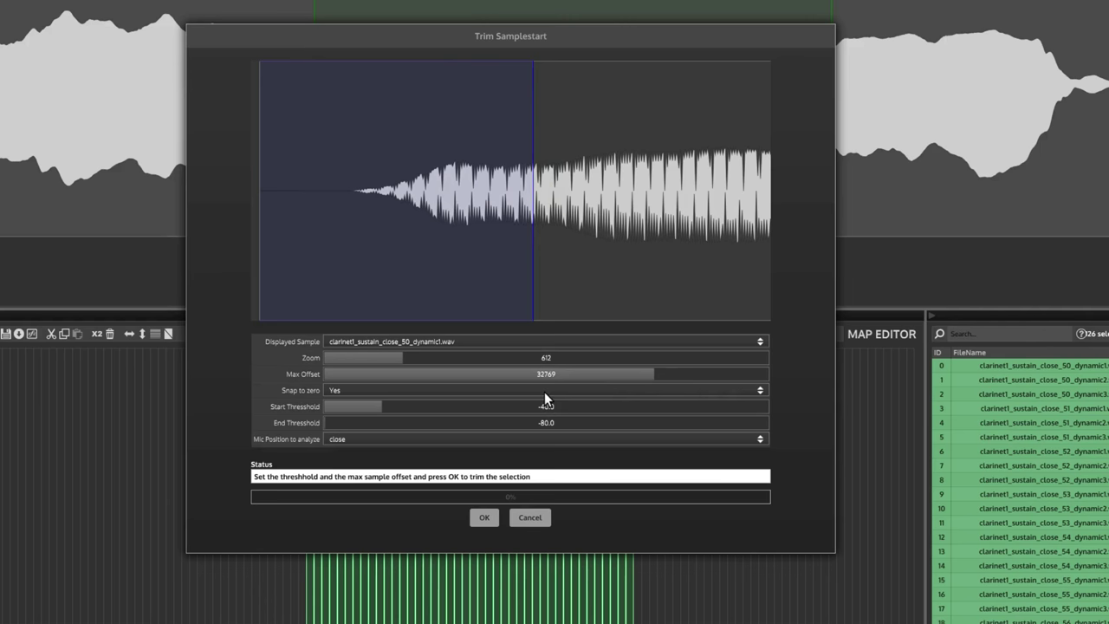
click(336, 390)
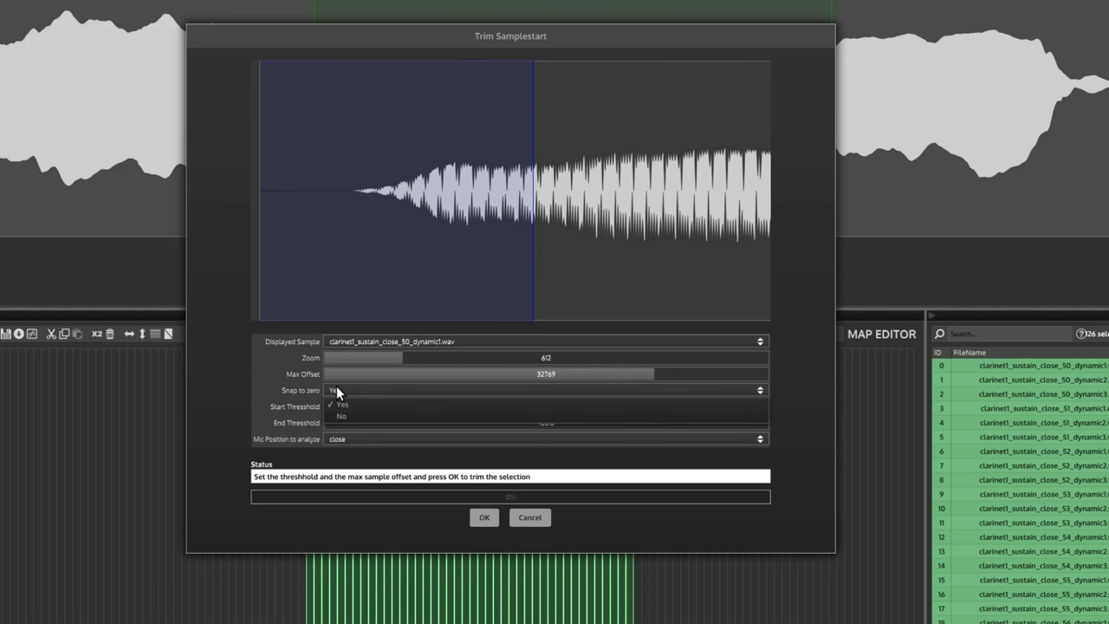
click(337, 387)
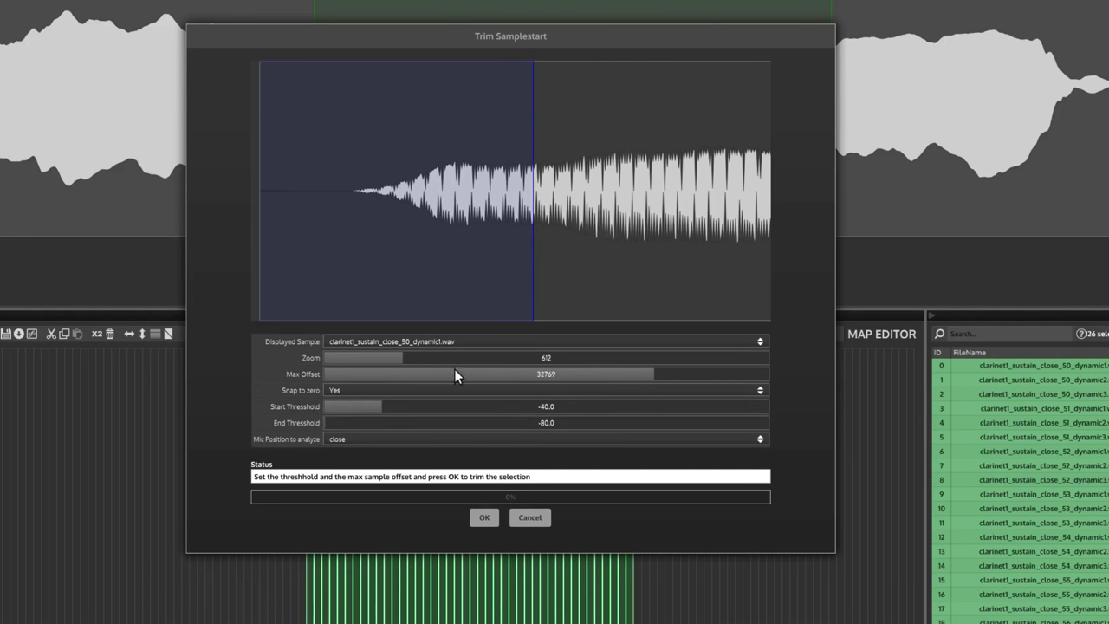
click(362, 393)
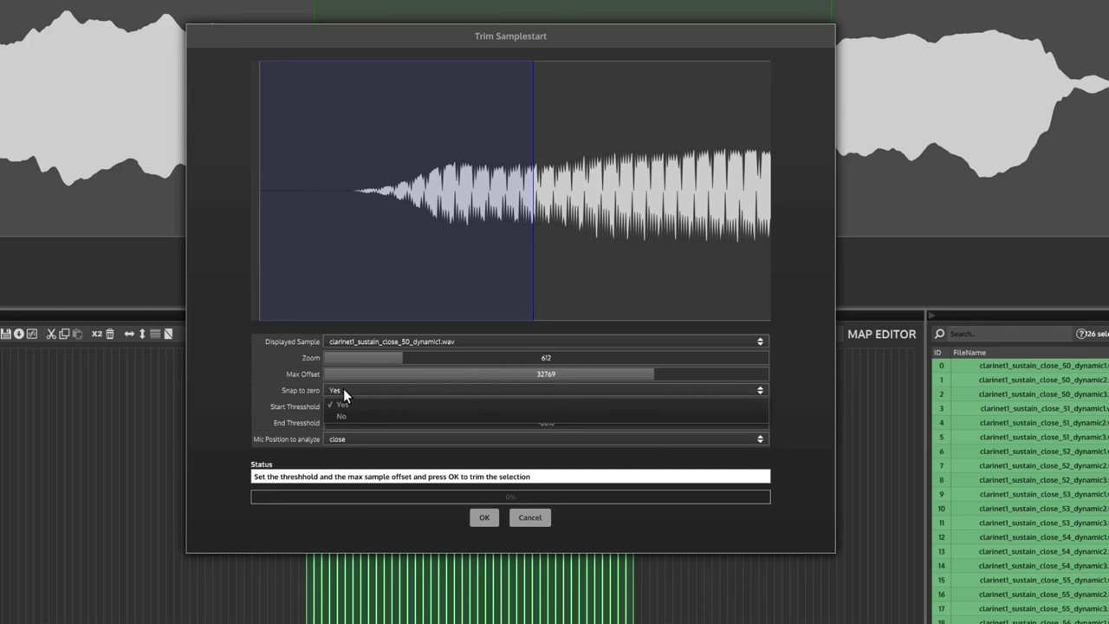
click(343, 388)
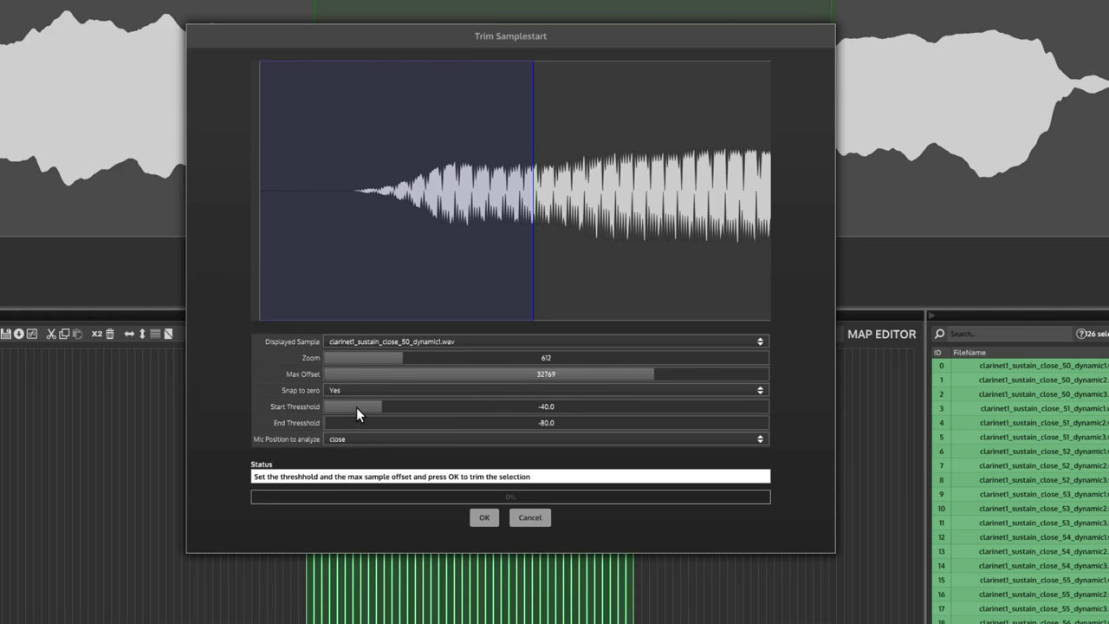
Set the start threshold to -40.0.
mouse_move(356, 407)
mouse_down()
mouse_move(496, 411)
mouse_move(358, 406)
mouse_move(478, 410)
mouse_move(368, 393)
mouse_up()
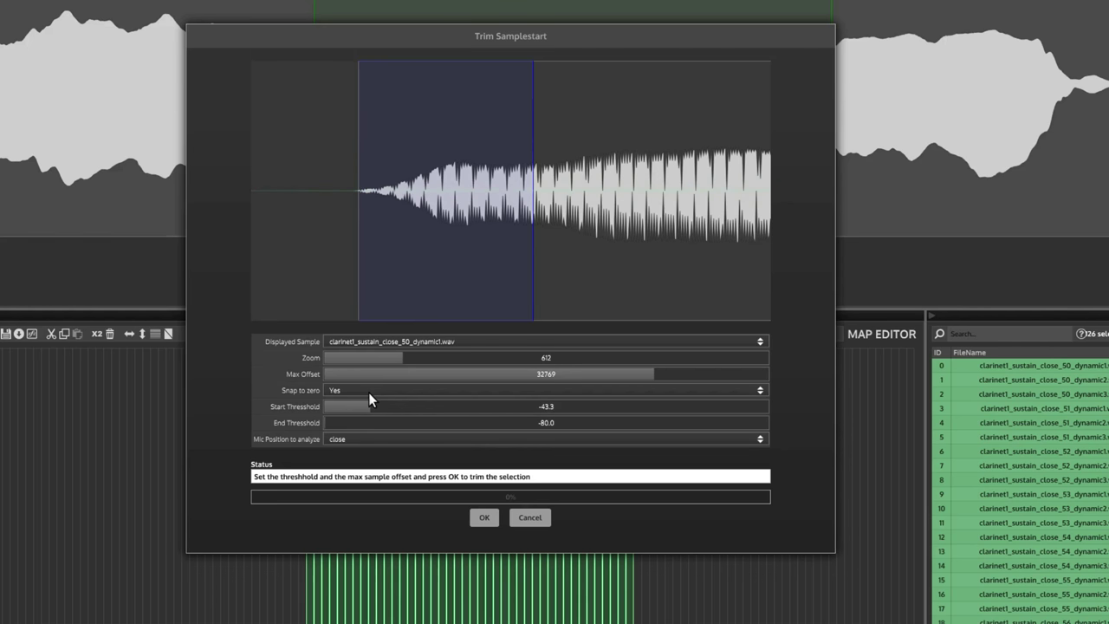
double_click(544, 405)
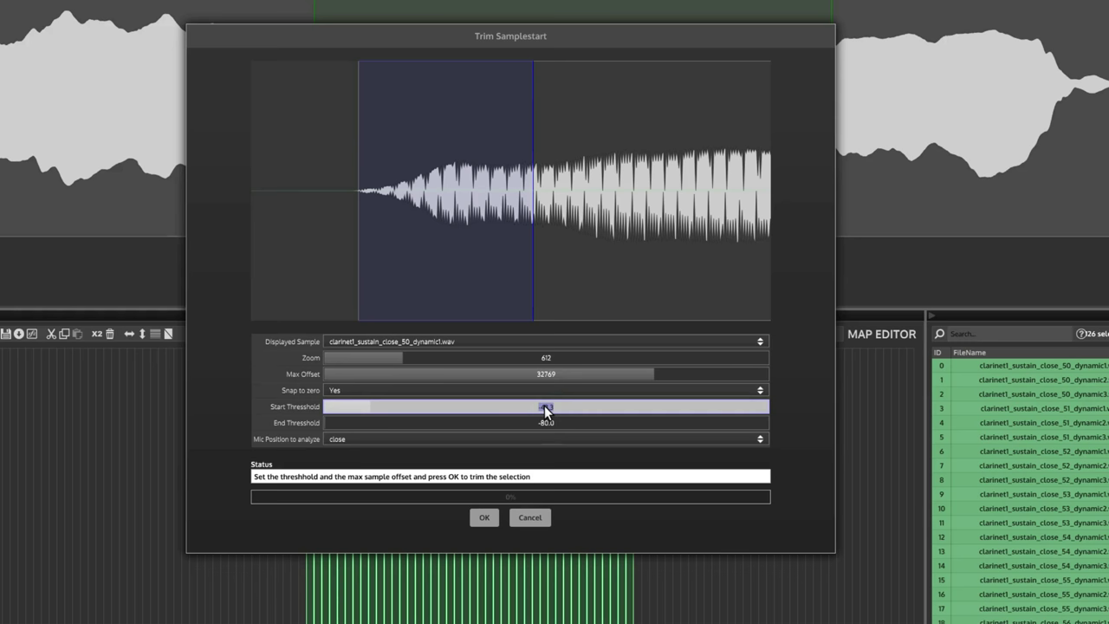
text(-40)
key(Return)
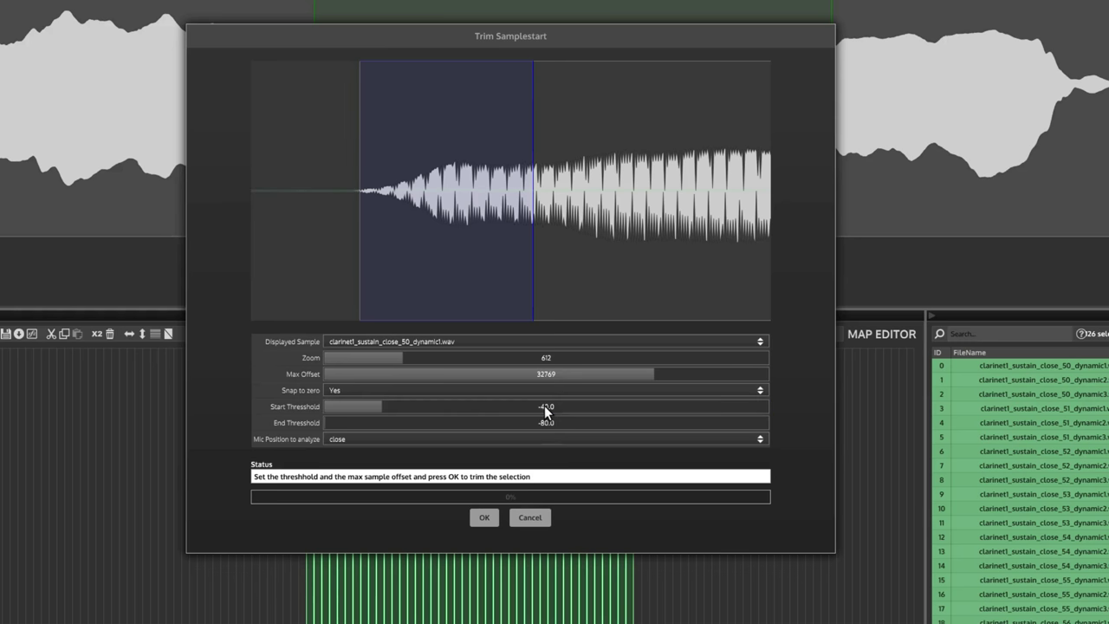
Apply the sample start trim to all selected samples and accept the trim results.
click(485, 517)
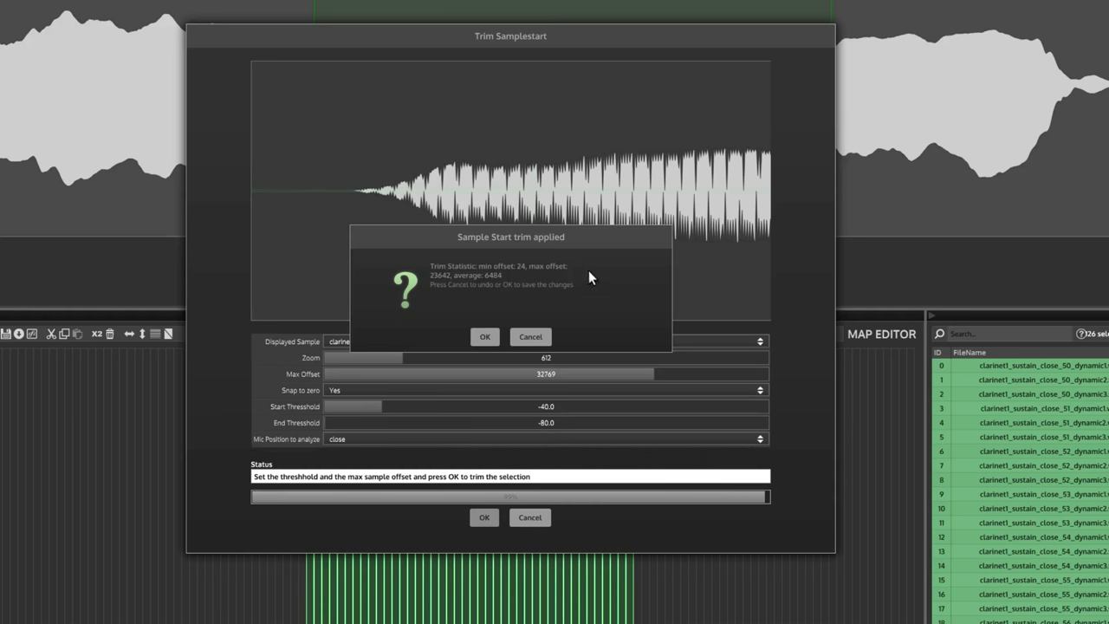
click(482, 342)
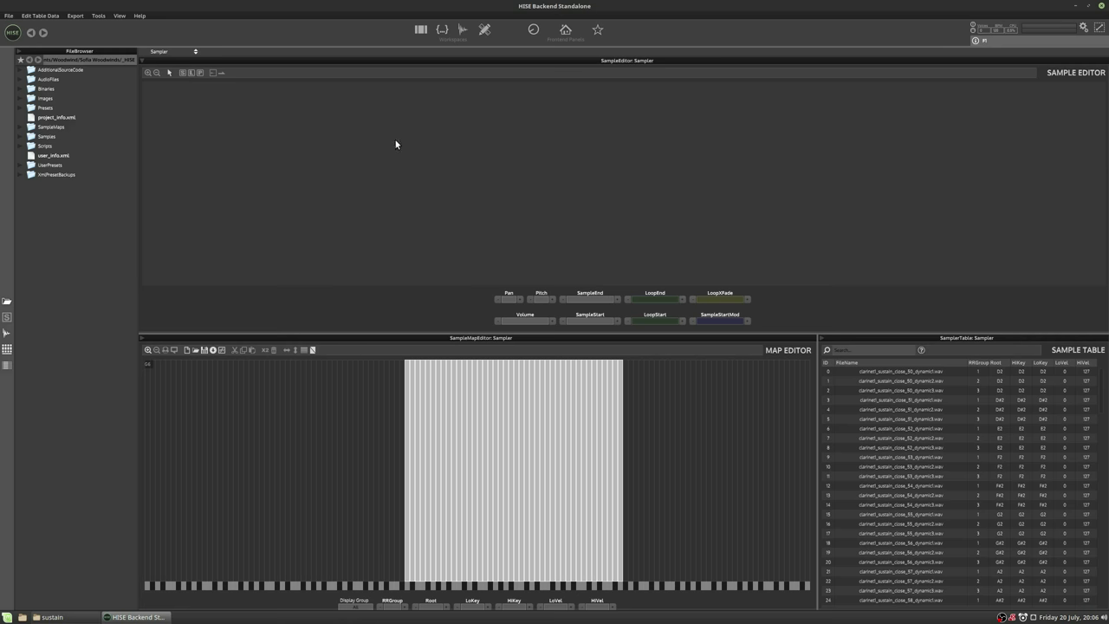
Return to the main workspace, display only Group 1, and zoom in on the map's key range.
click(420, 30)
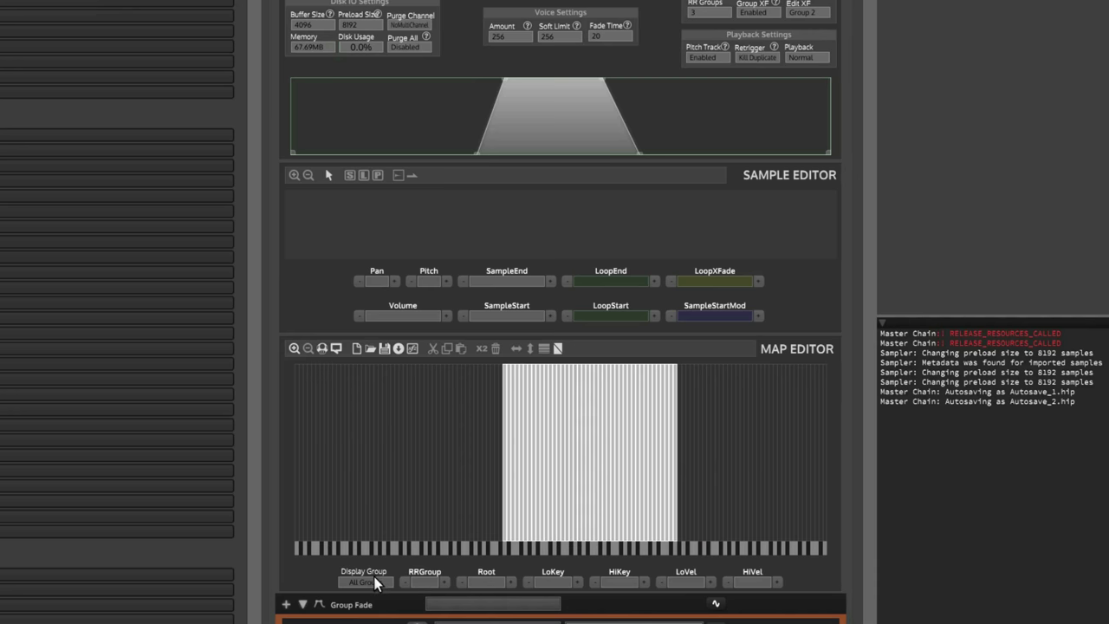
click(438, 506)
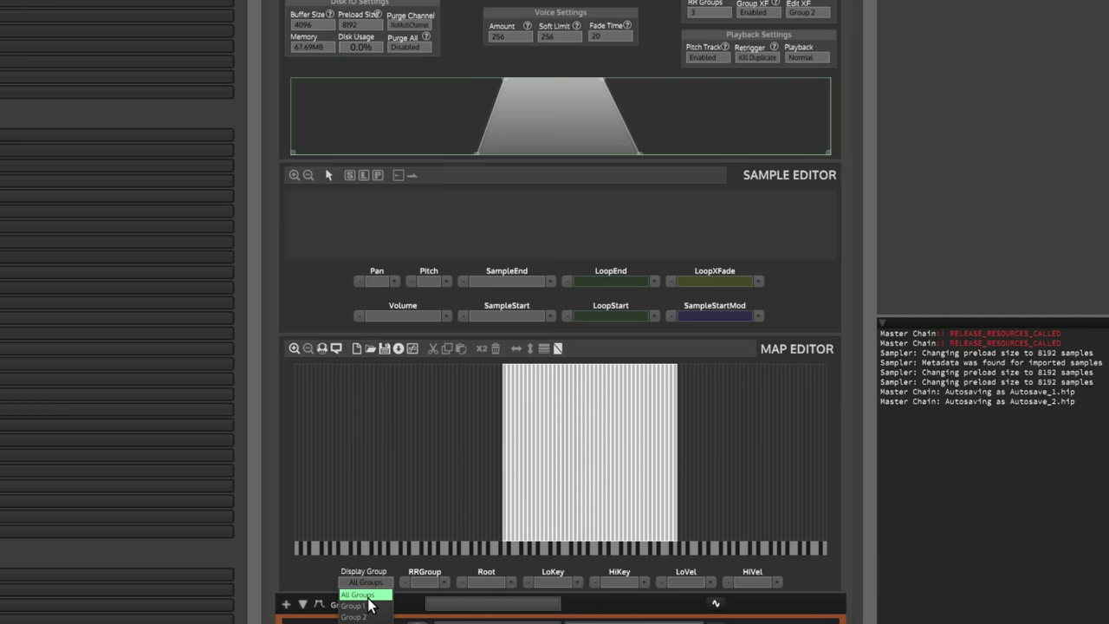
click(359, 605)
click(502, 454)
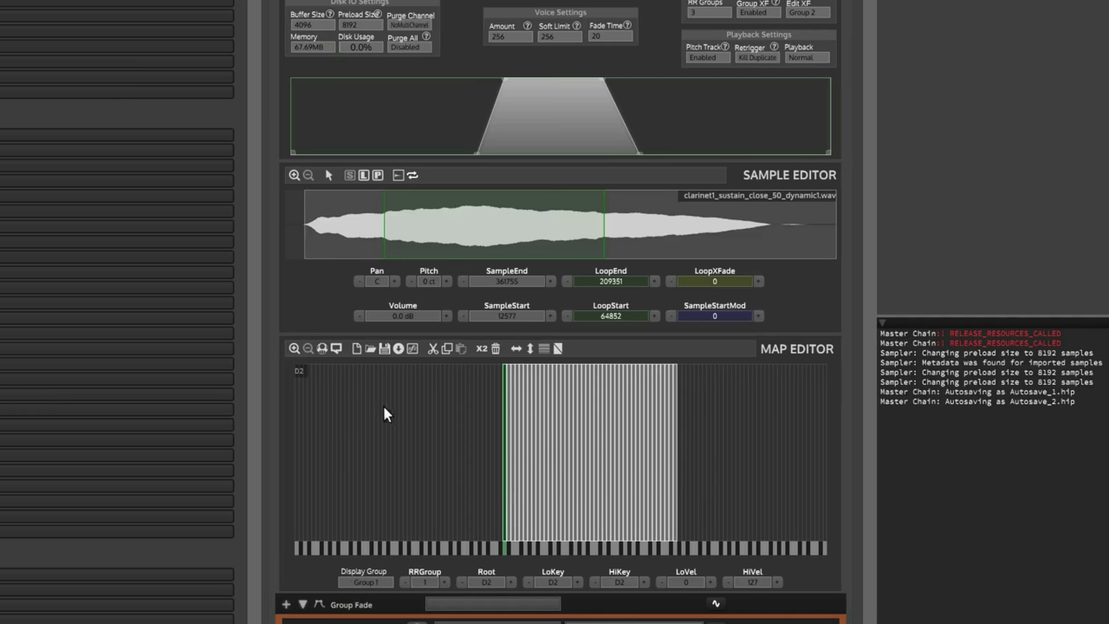
click(295, 348)
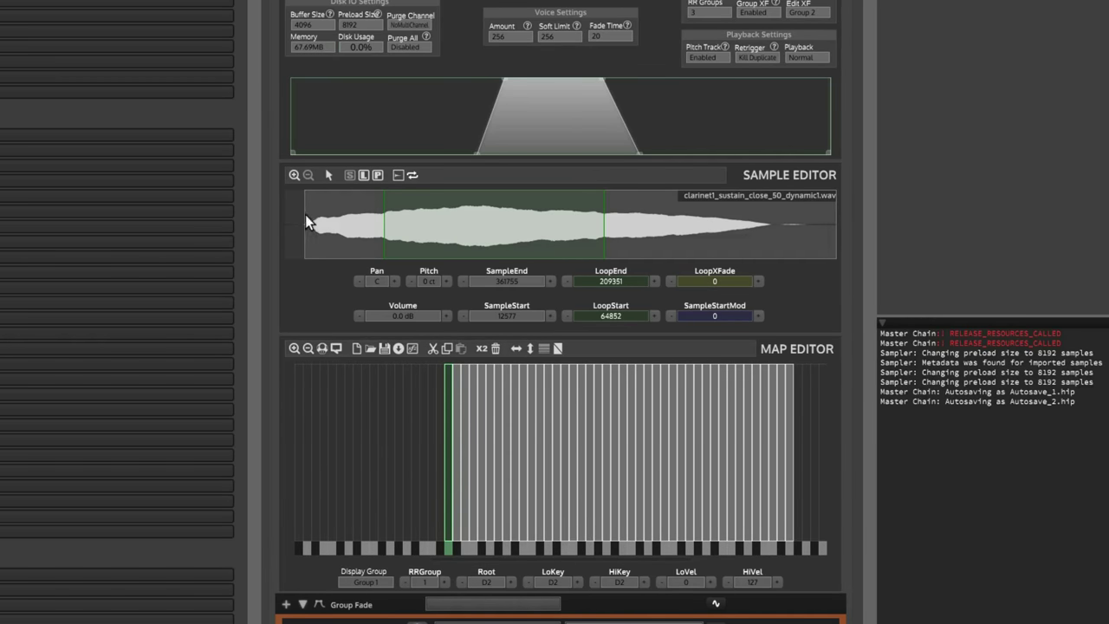
Move the D#2 and F2 sample starts later, stepping through zones E2 to G2.
click(458, 423)
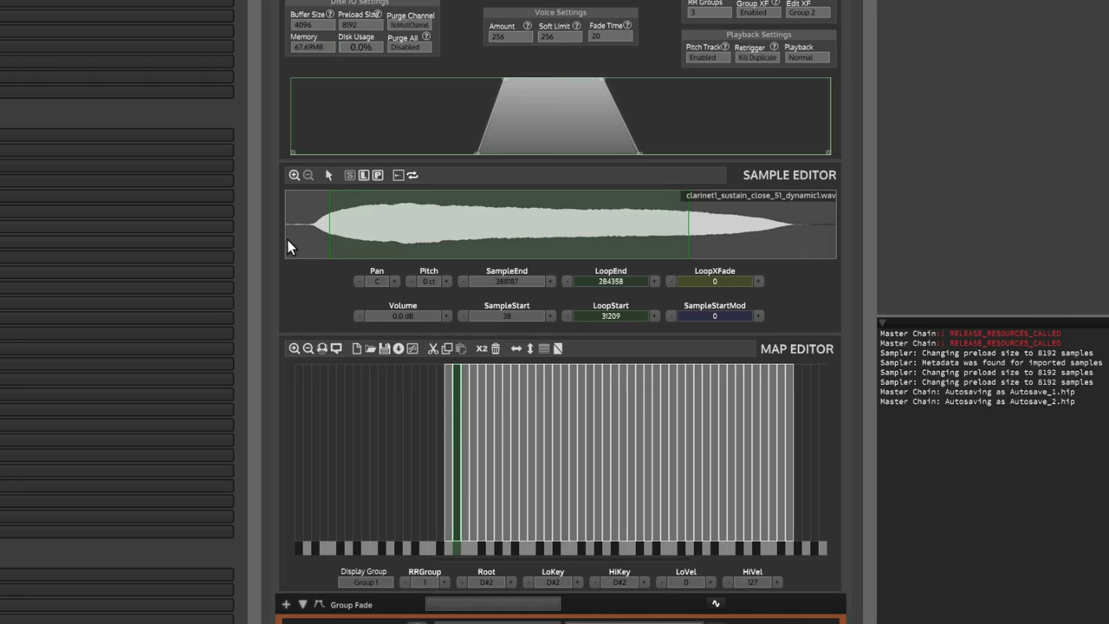
mouse_move(285, 236)
mouse_down()
mouse_move(310, 255)
mouse_move(294, 224)
mouse_move(308, 242)
mouse_up()
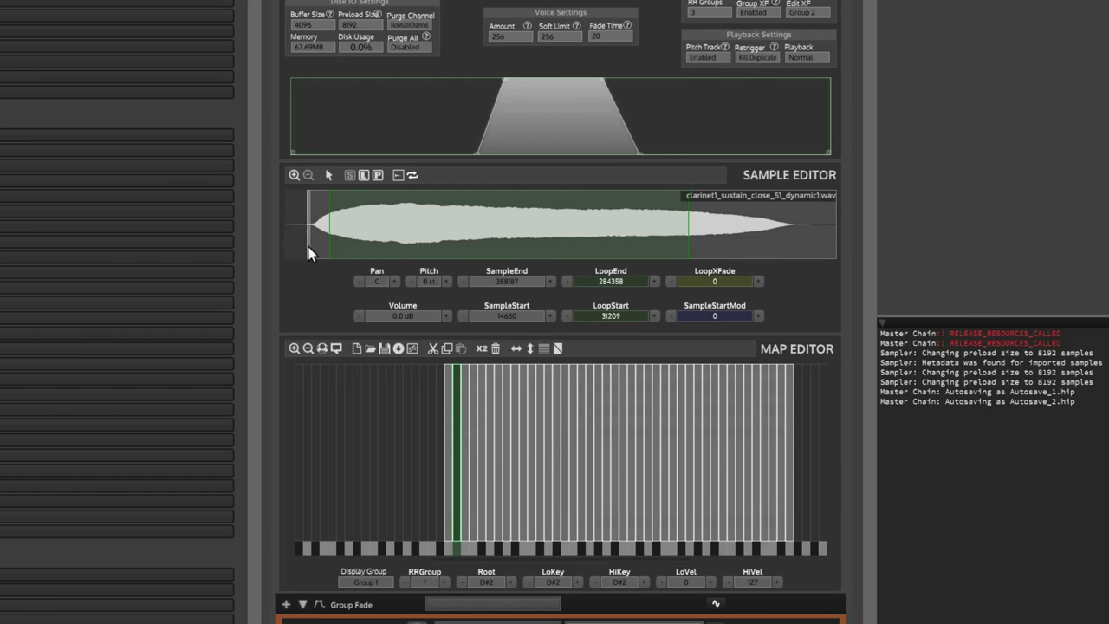
click(465, 446)
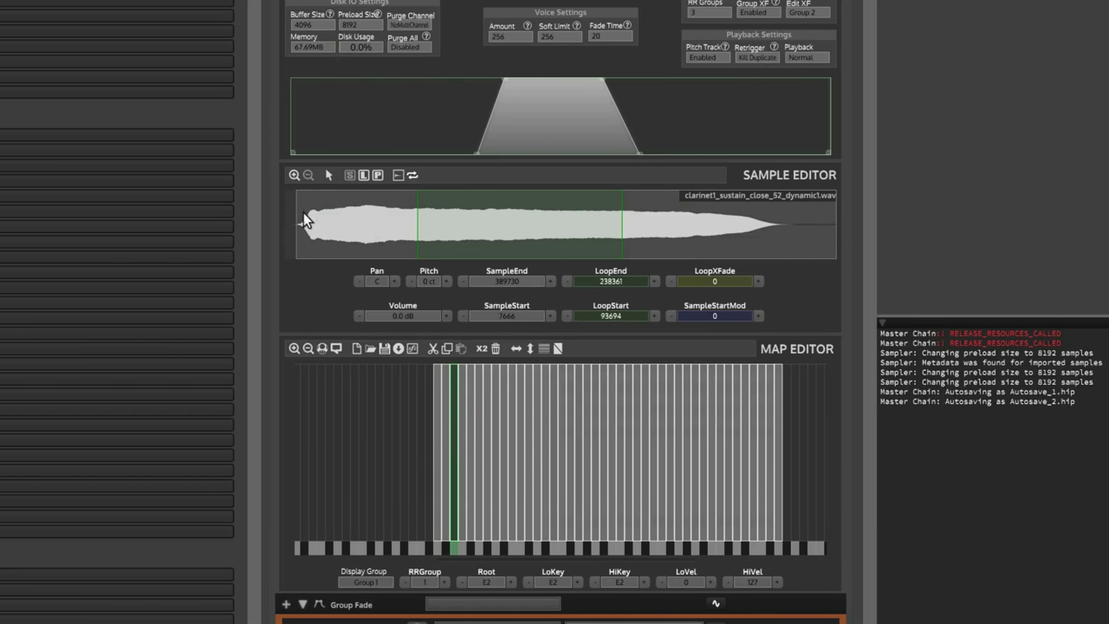
click(452, 402)
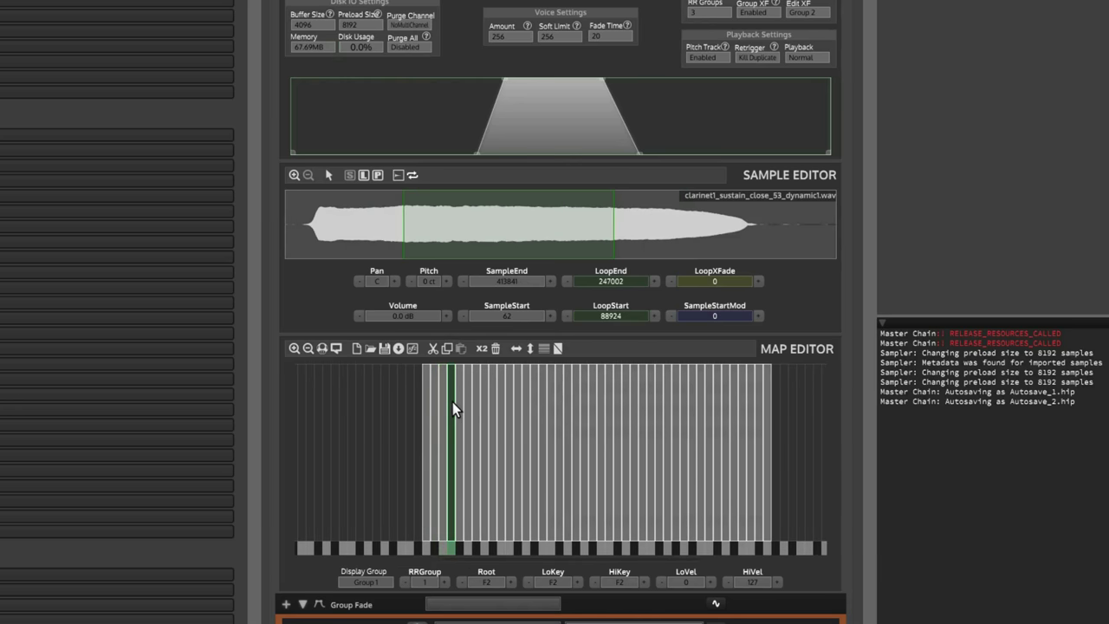
drag(285, 246, 299, 269)
click(450, 412)
click(455, 377)
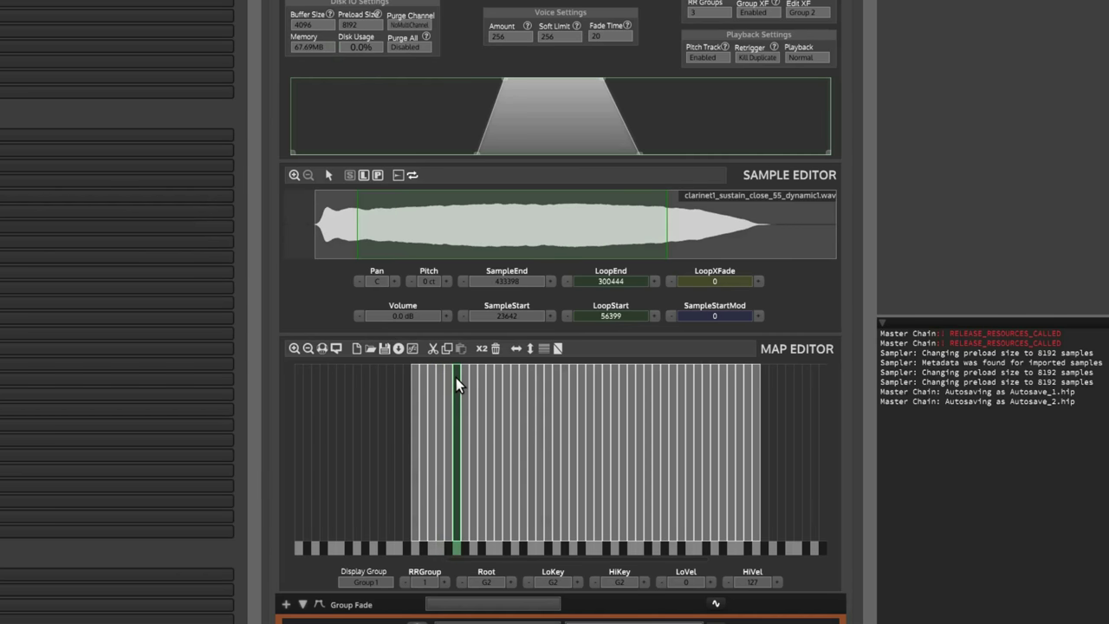
Step through Group 1 zones G#2 to E3, moving the D#3 sample's start slightly later.
click(464, 387)
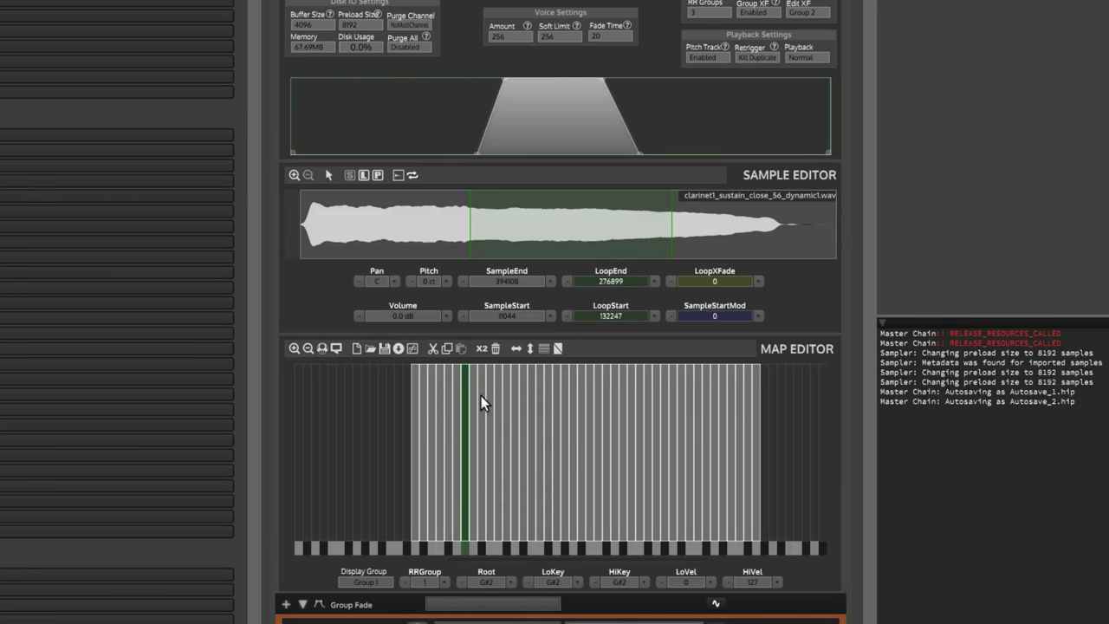
click(475, 390)
click(483, 405)
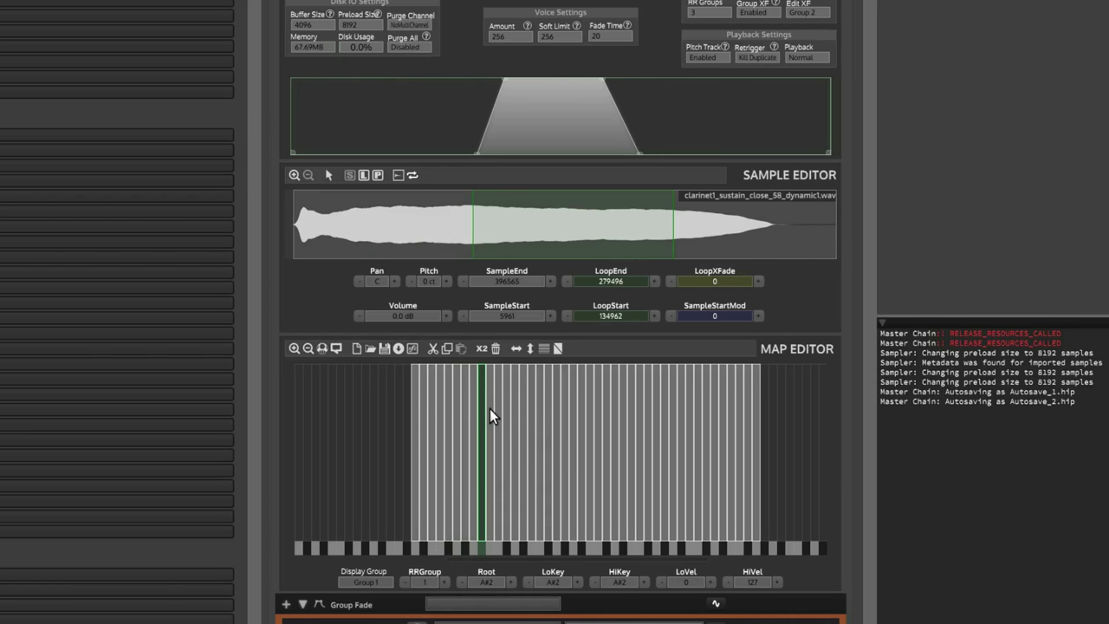
click(491, 415)
click(497, 421)
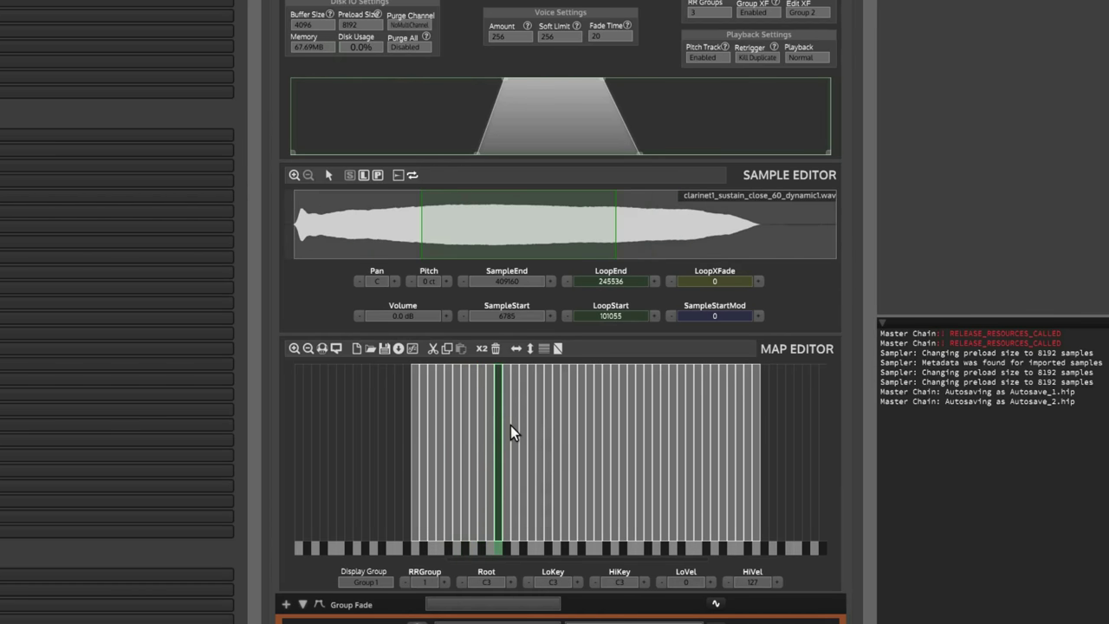
click(515, 425)
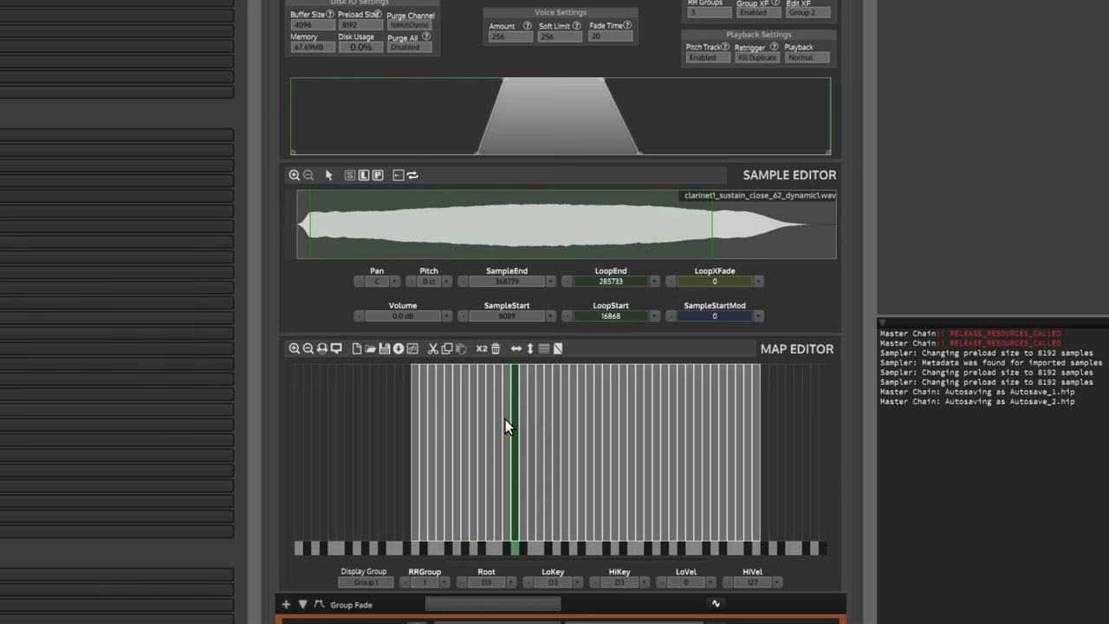
click(506, 419)
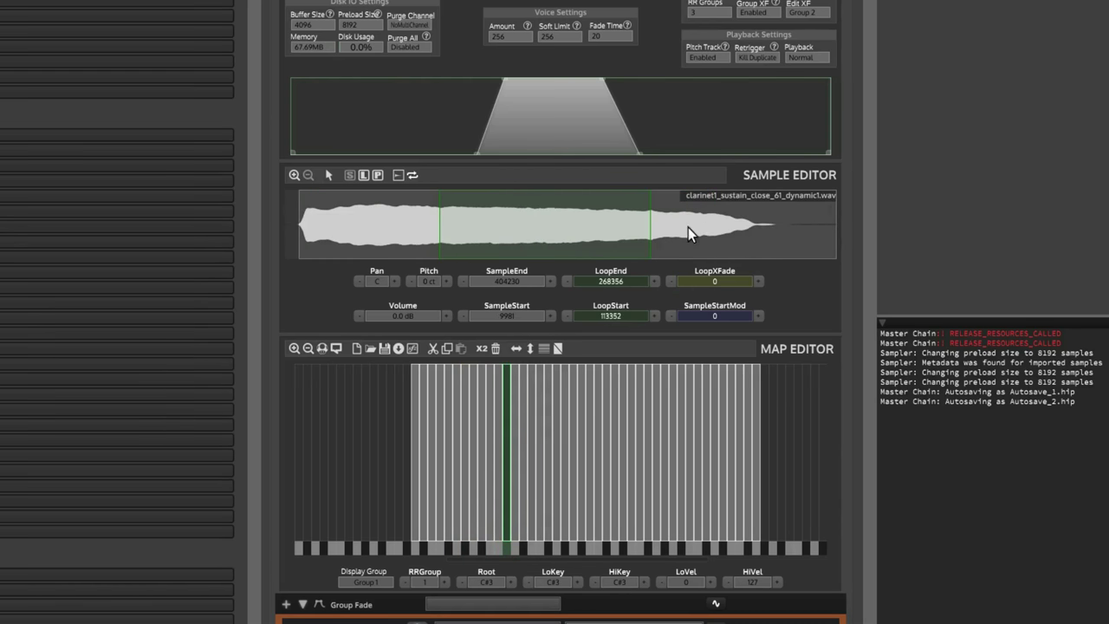
click(515, 406)
click(523, 416)
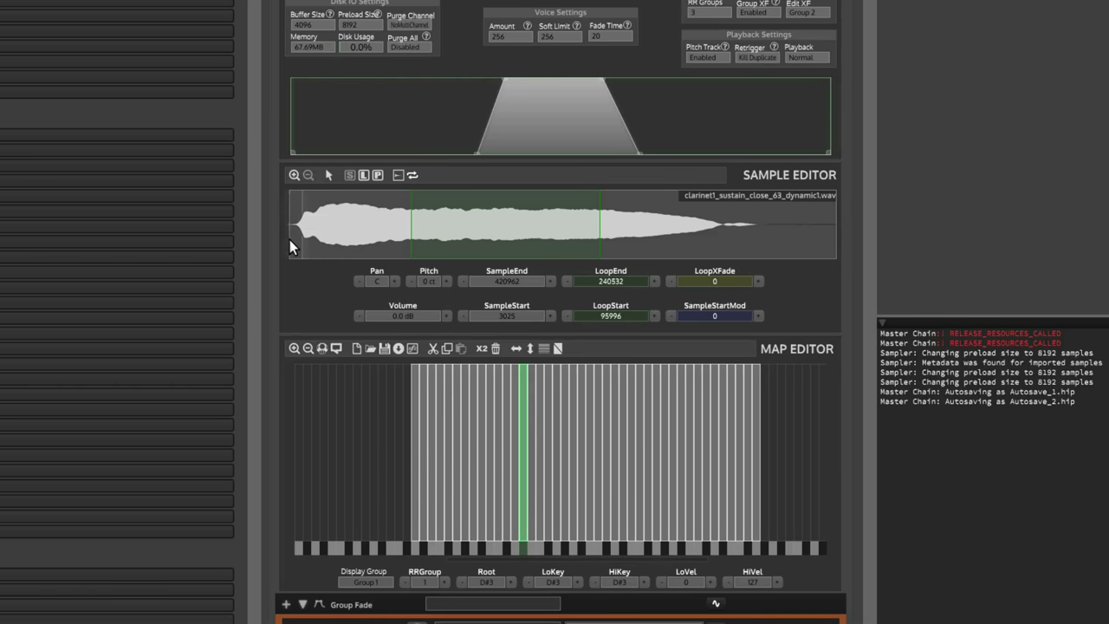
drag(291, 238, 305, 234)
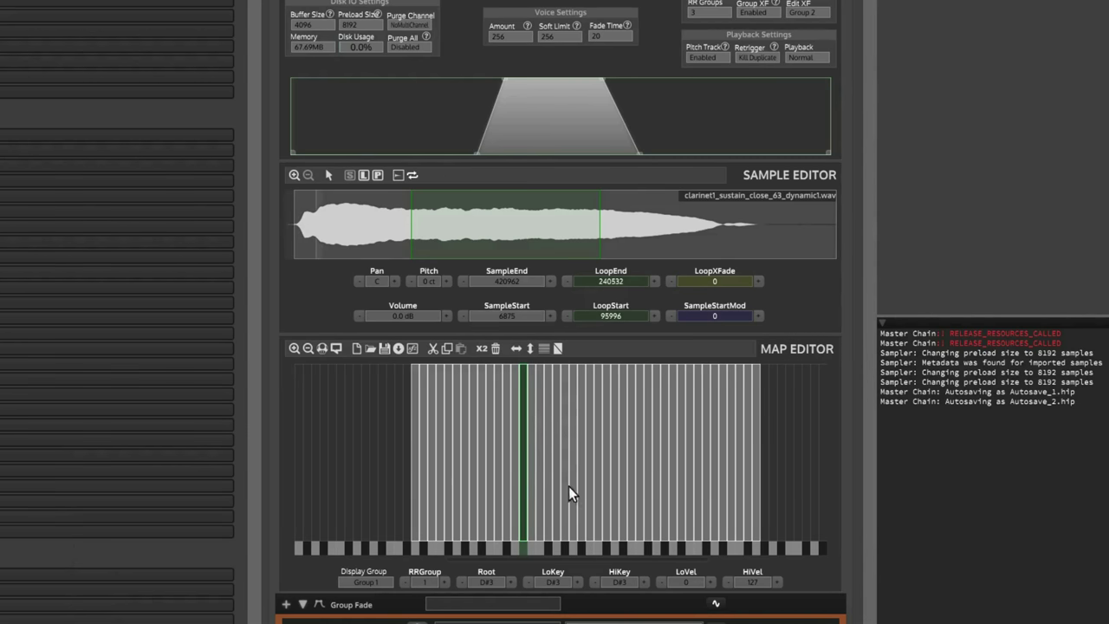
click(529, 460)
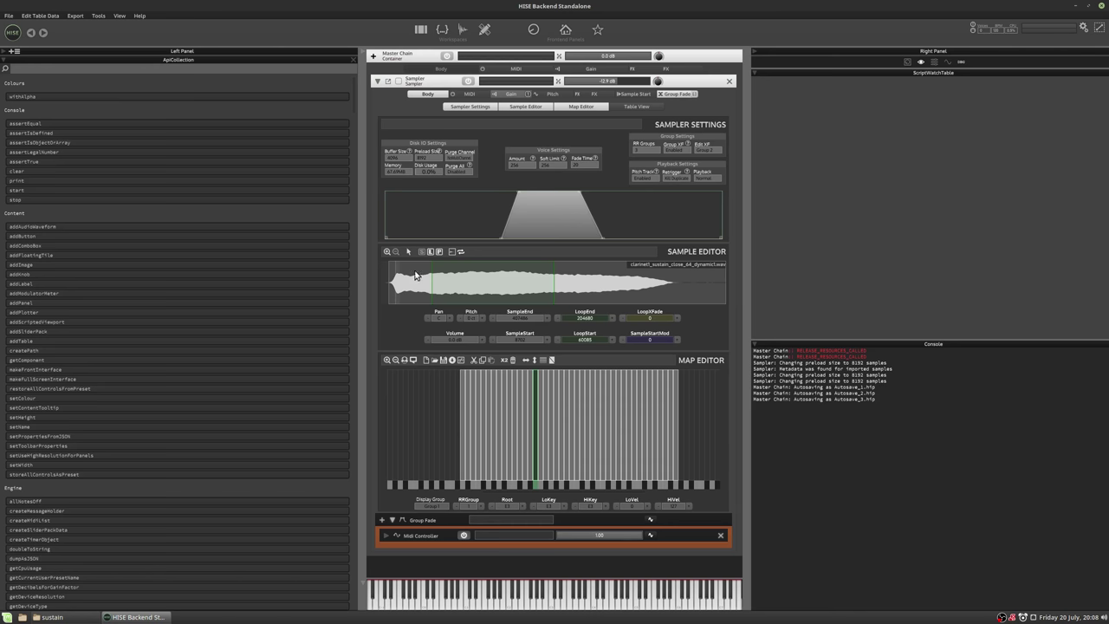
Open the full Sampler workspace and set Display Group to Group 2.
click(461, 31)
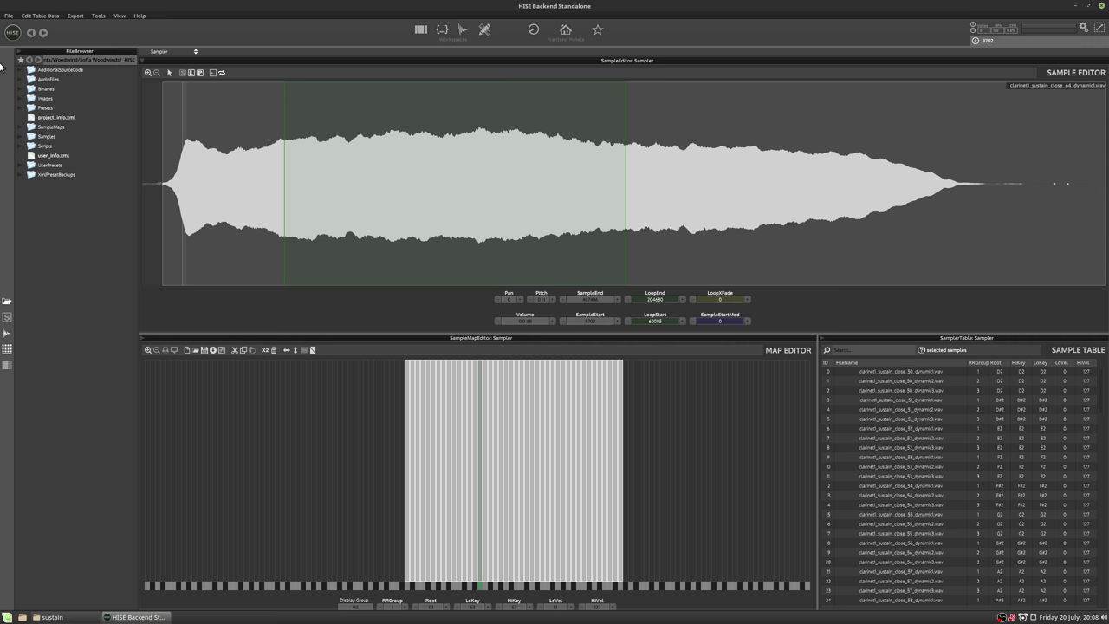
click(362, 608)
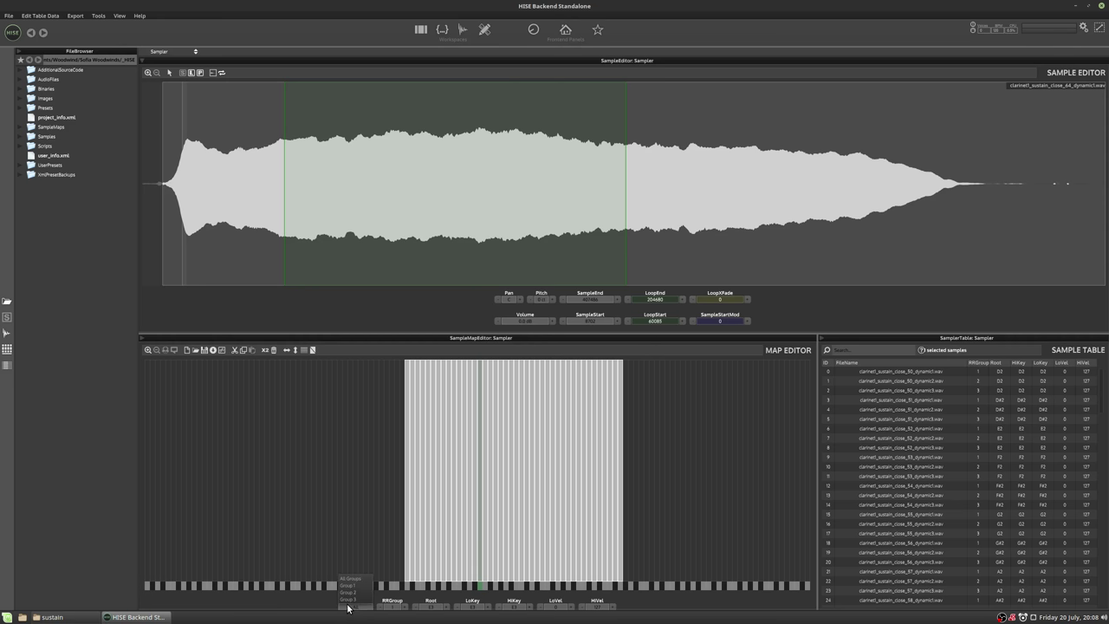
click(352, 592)
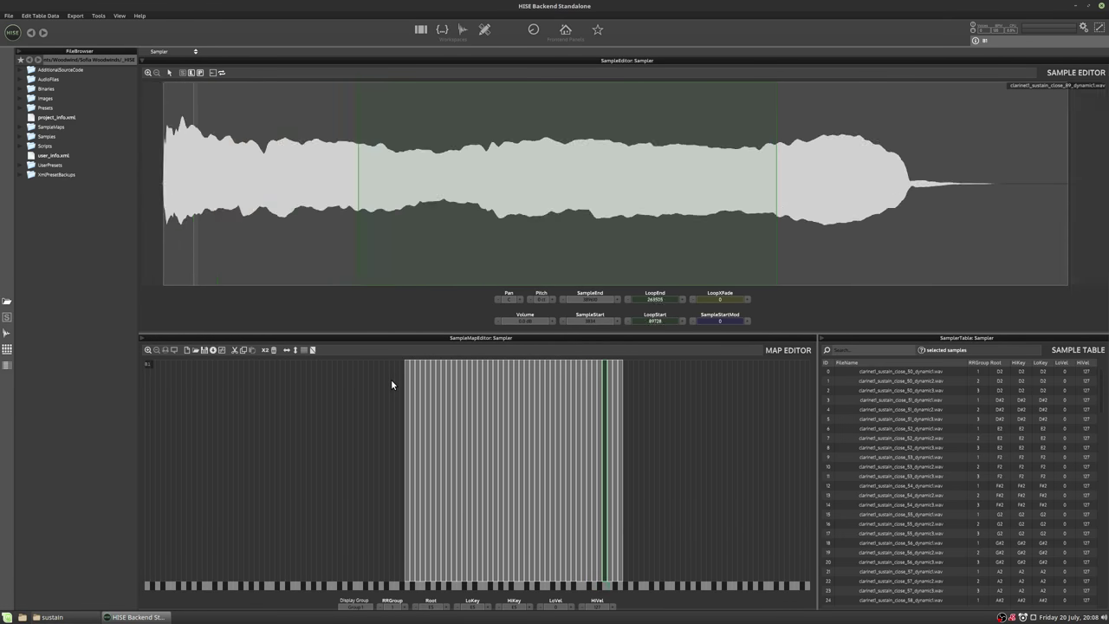
scroll(372, 601, up, 1)
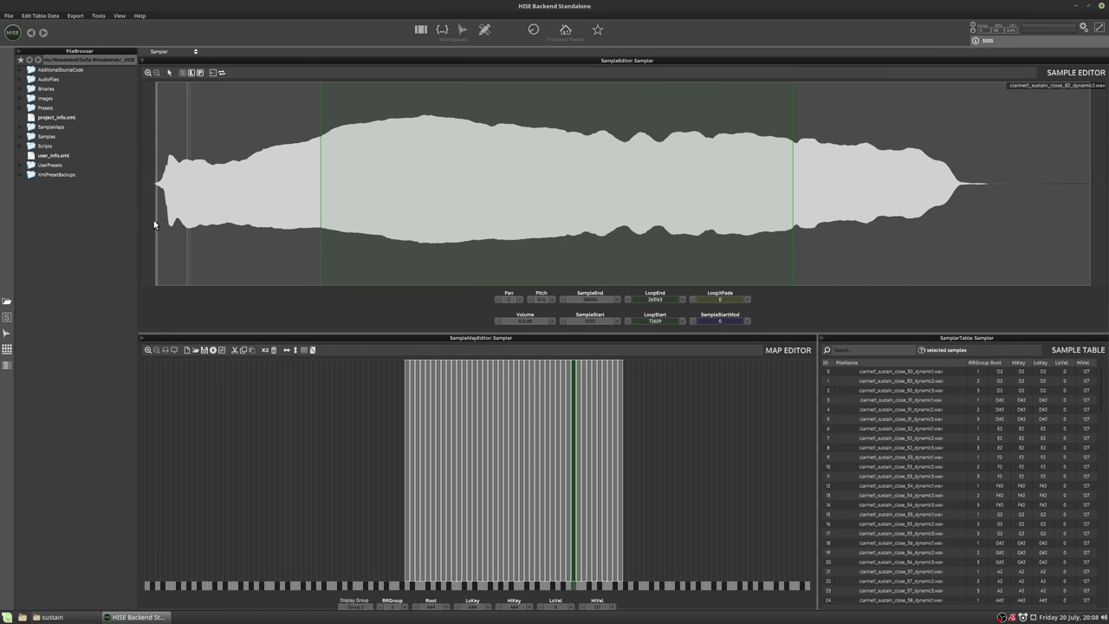
Zoom into the waveform start, move a Group 2 sample's start earlier, and step to higher zones.
click(148, 74)
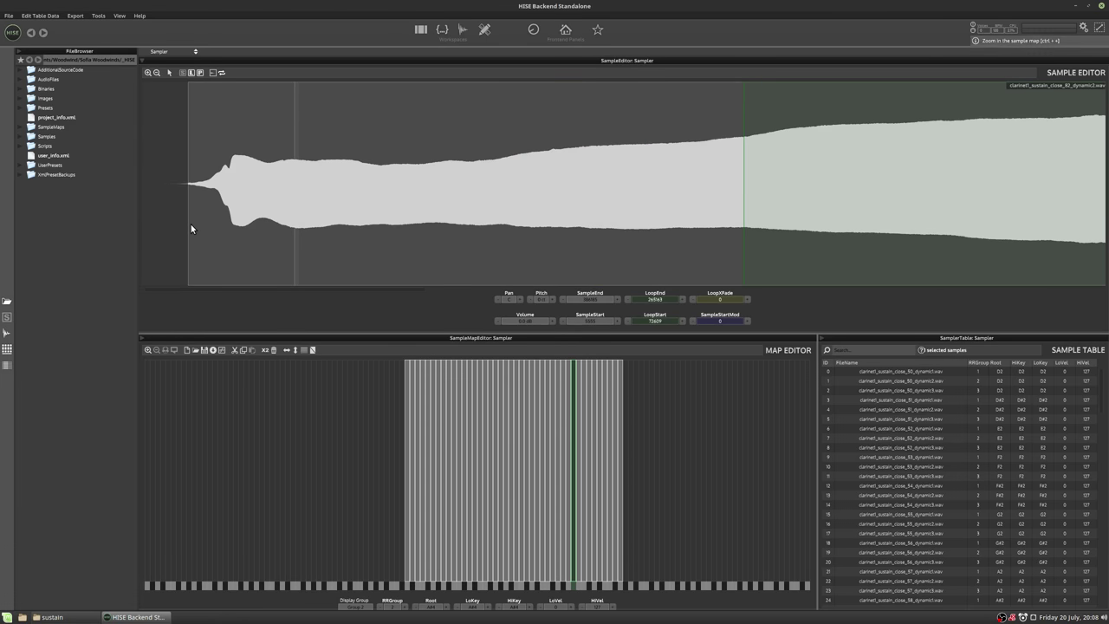
mouse_move(188, 223)
mouse_down()
mouse_move(174, 217)
mouse_move(178, 199)
mouse_up()
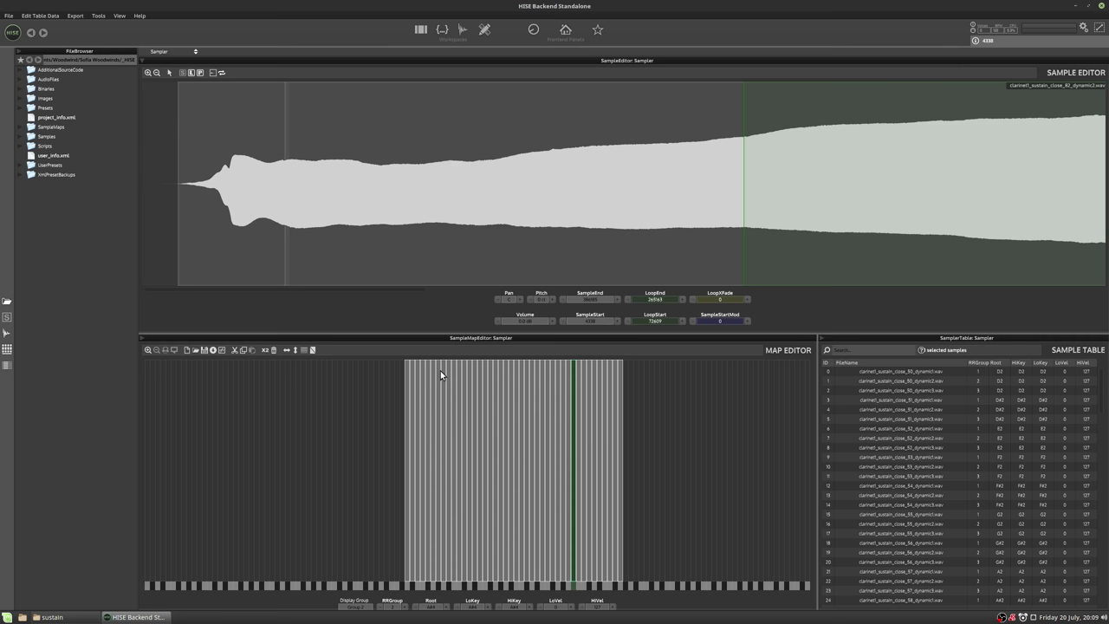
click(578, 434)
key(Right)
key(Right)
key(Right)
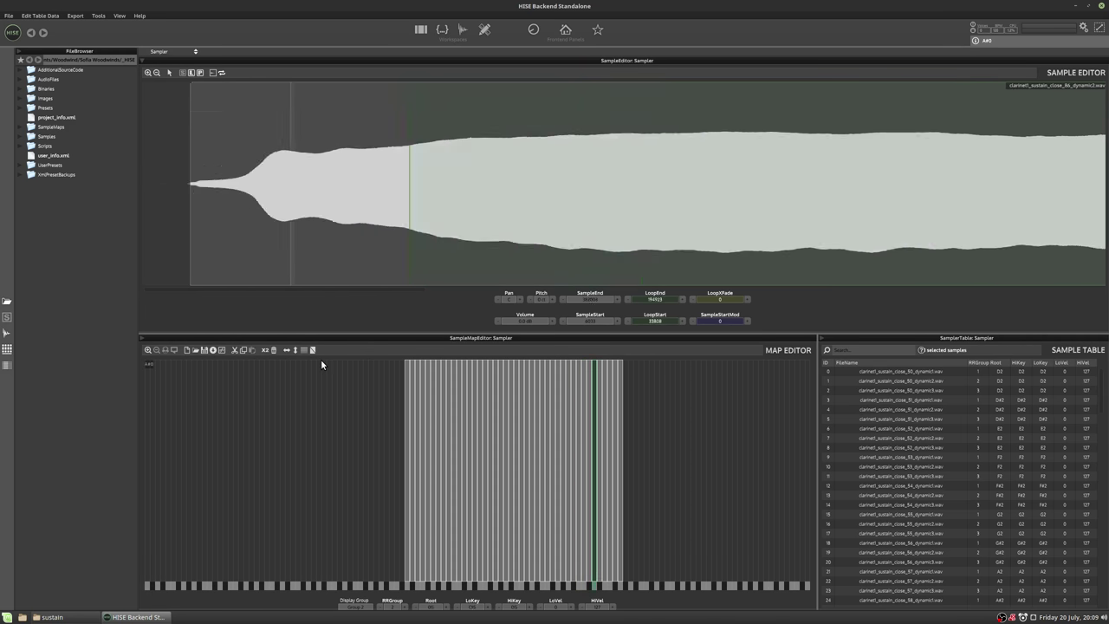
key(Right)
key(Right)
Keep Group 2 displayed and move the 70 dynamic2 sample's start slightly earlier.
click(356, 605)
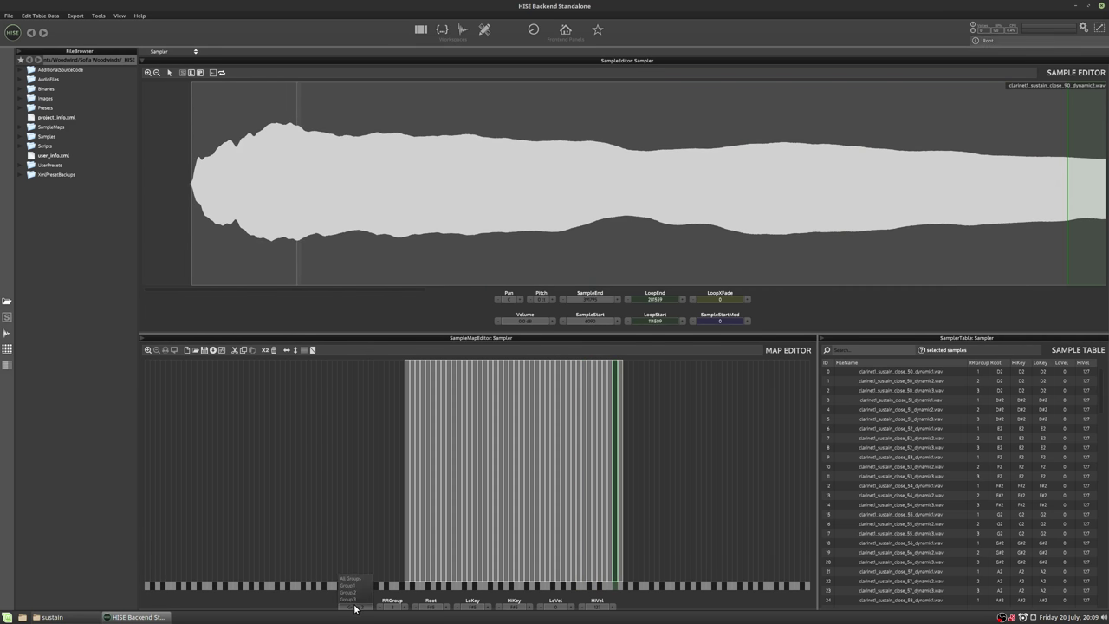
click(359, 593)
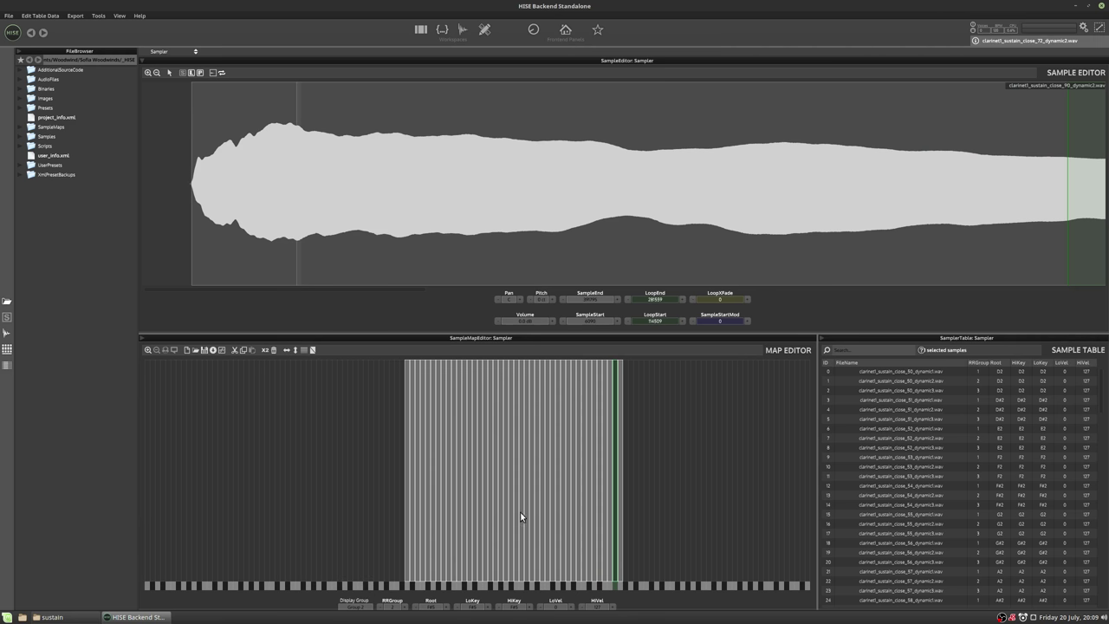
click(521, 511)
click(510, 497)
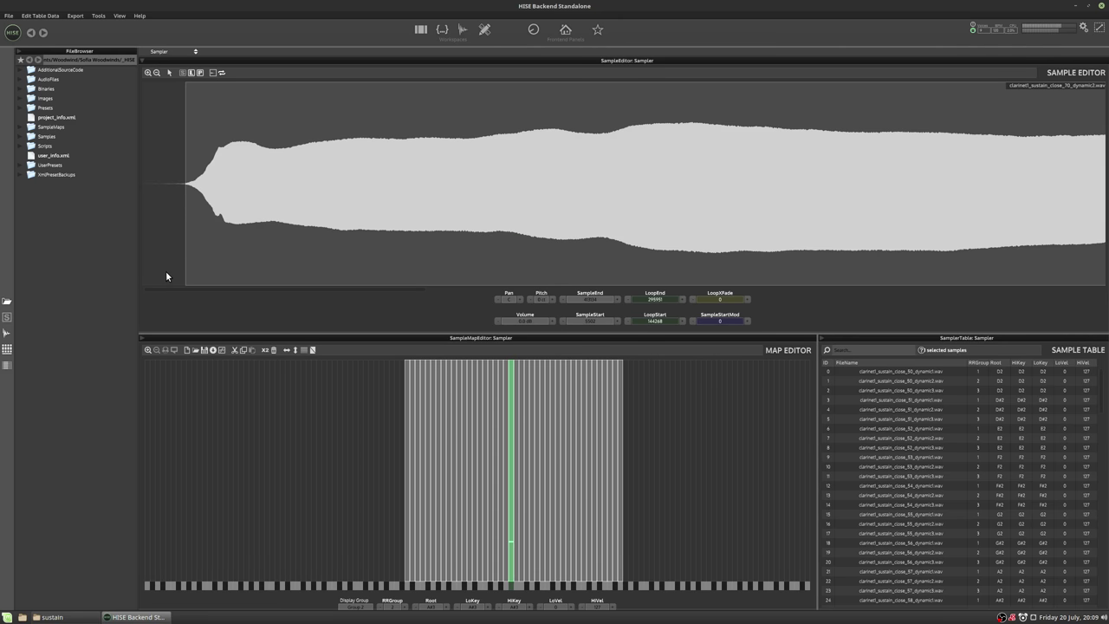
drag(185, 254, 180, 254)
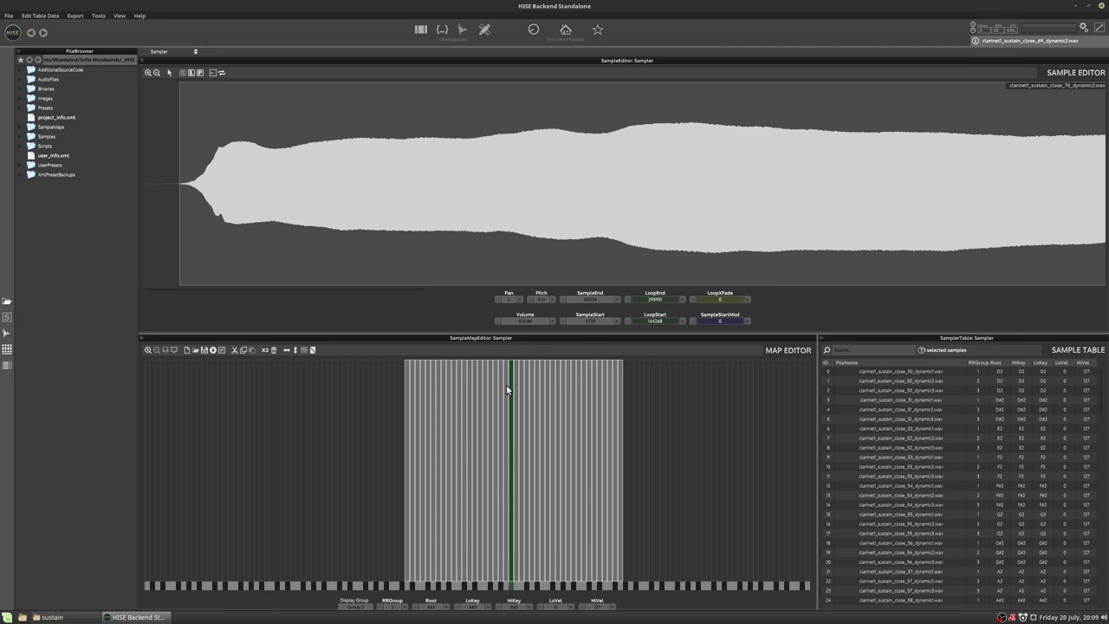
Zoom out and preview the trimmed 70 dynamic2 sample.
click(156, 73)
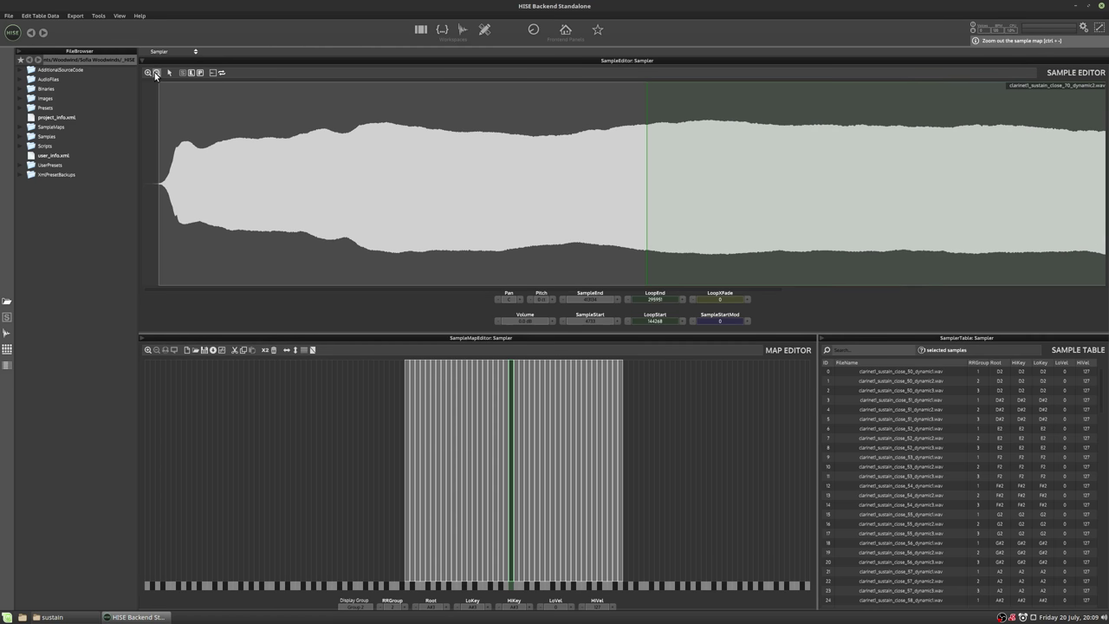
click(424, 136)
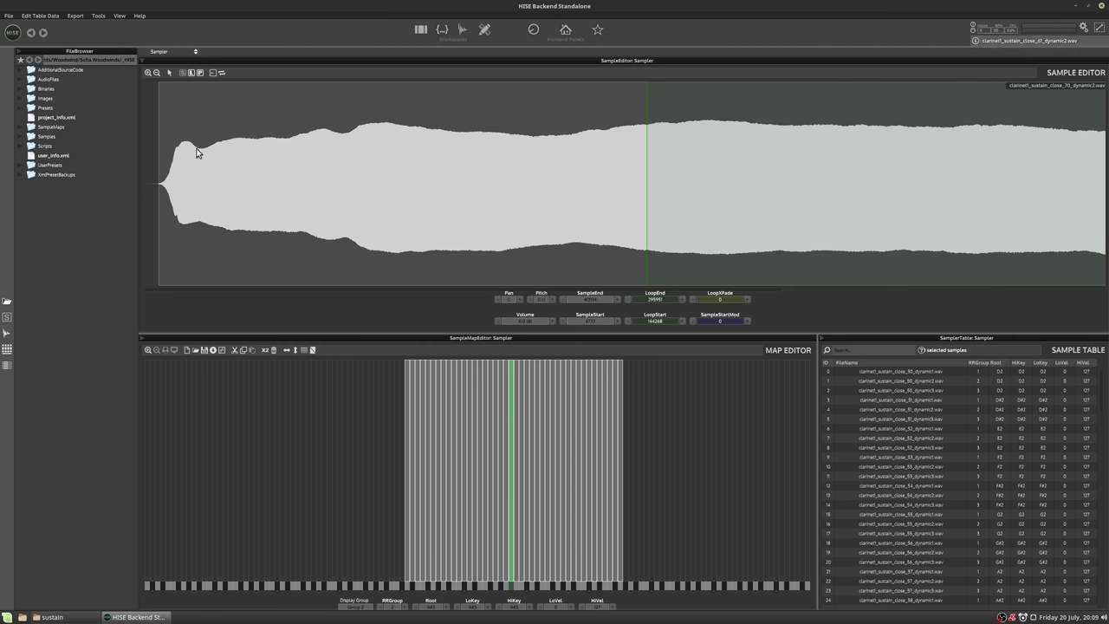
click(157, 73)
Display Group 1 and audition its 69 and 70 dynamic1 samples.
drag(351, 600, 352, 610)
click(506, 510)
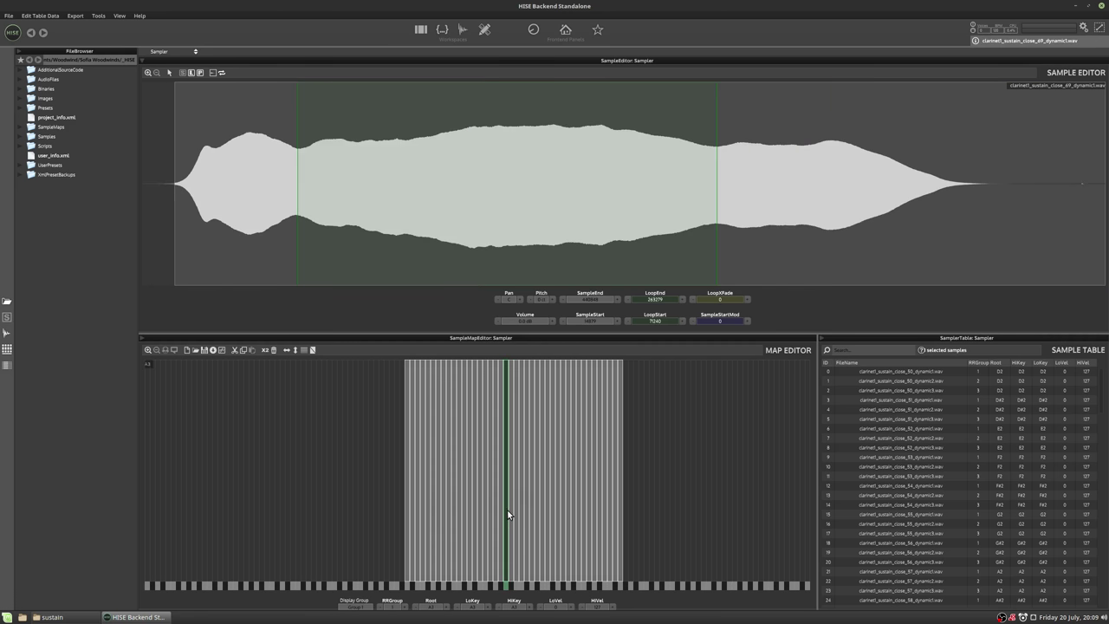
click(512, 520)
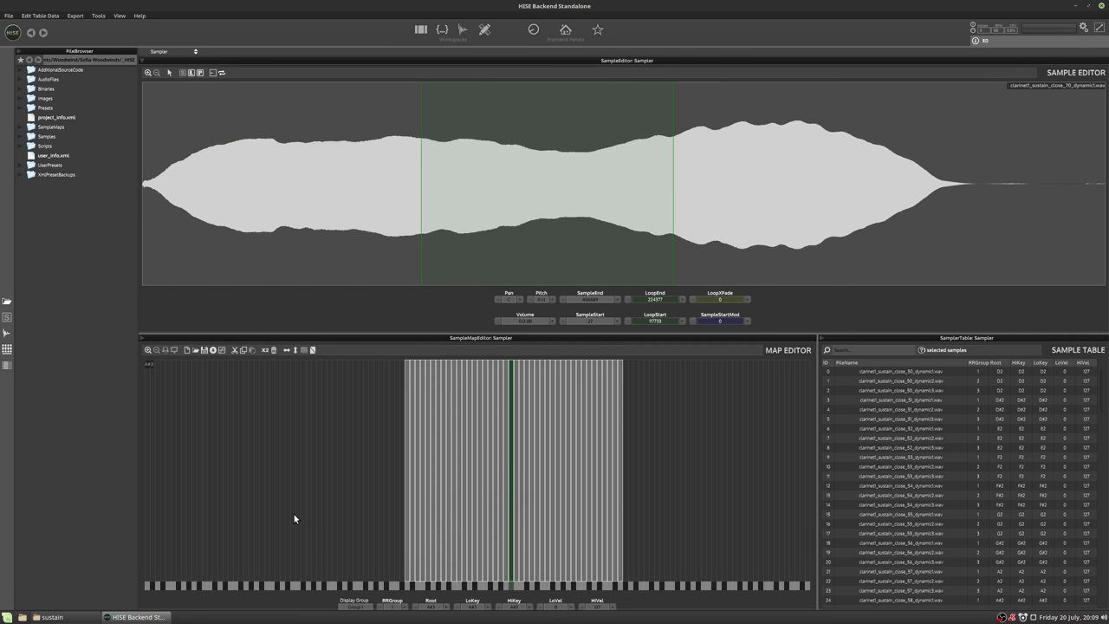
click(175, 210)
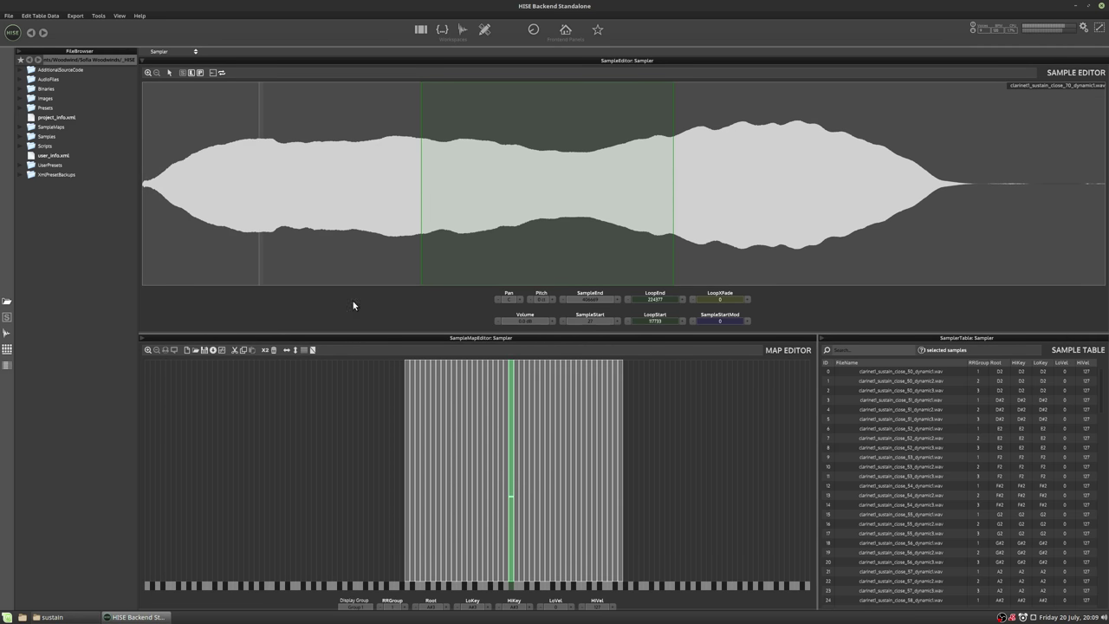
Show only Group 3 and review its dynamic3 samples' loops up to close_91 (LoopStart 15063).
click(355, 606)
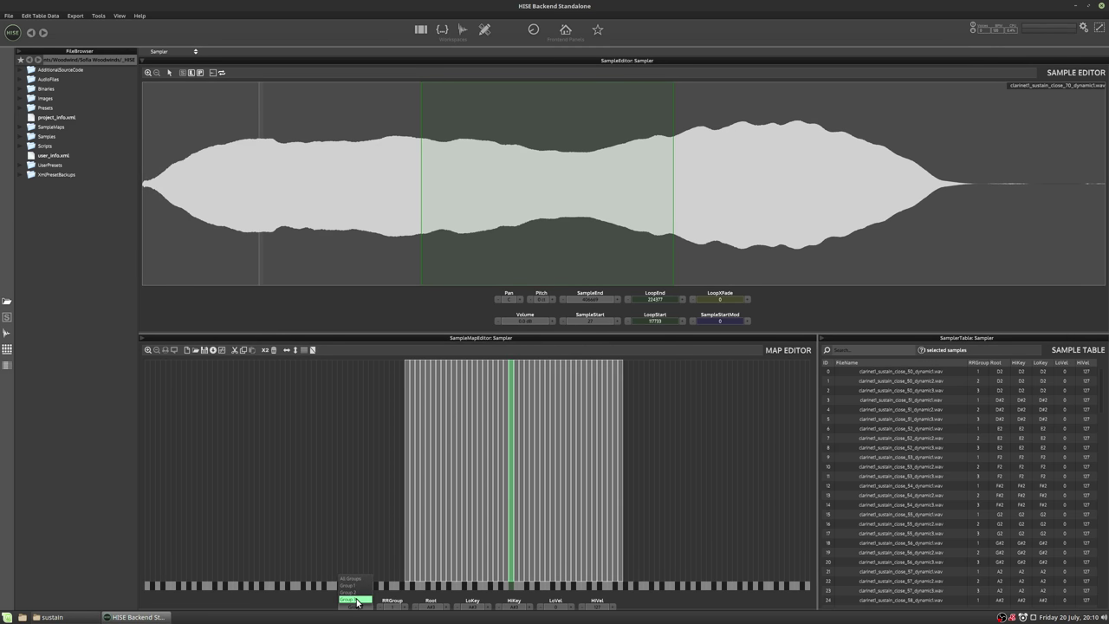
click(362, 586)
click(407, 512)
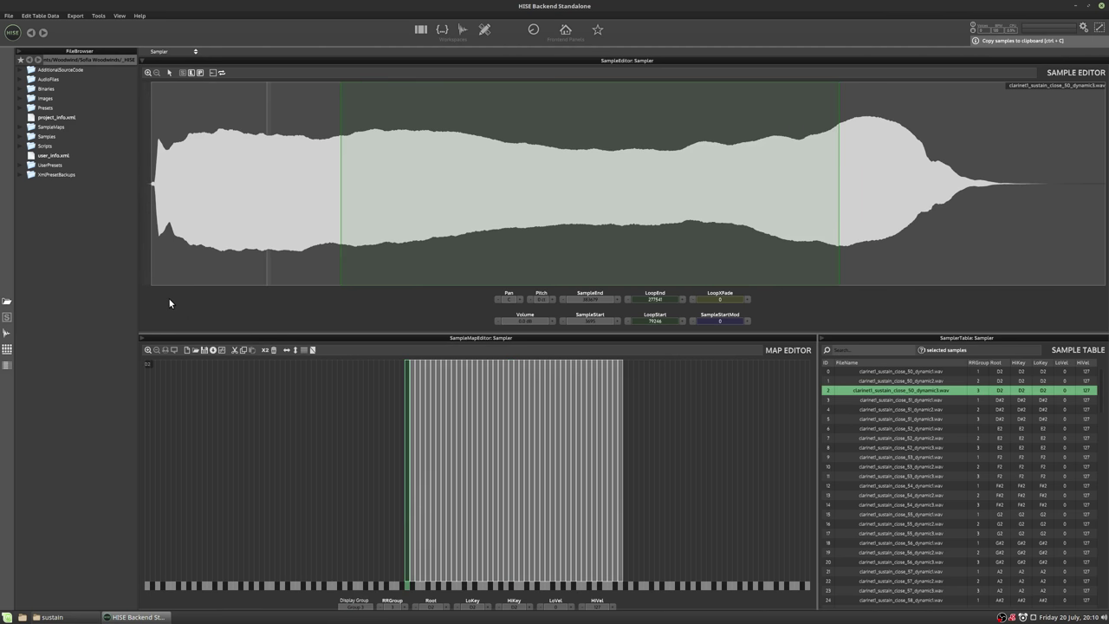
key(Right)
key(Right)
key(Right)
key(Right)
key(Right)
key(Right)
key(Right)
key(Right)
key(Right)
key(Right)
key(Right)
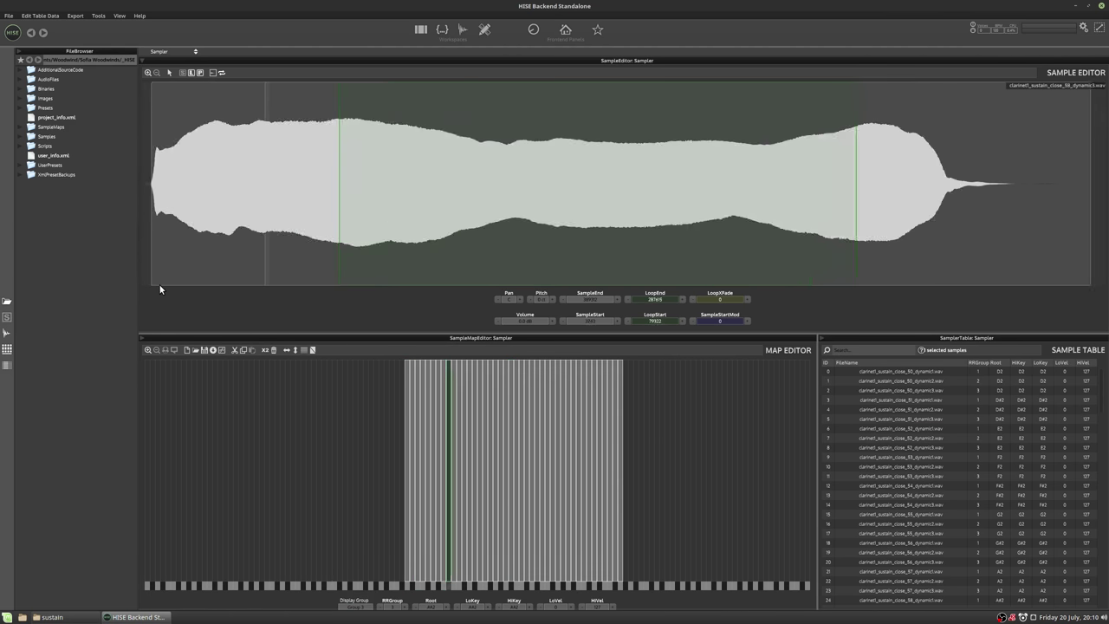
key(Right)
key(Right)
key(Right)
key(Right)
key(Right)
key(Right)
key(Right)
key(Right)
key(Right)
key(Right)
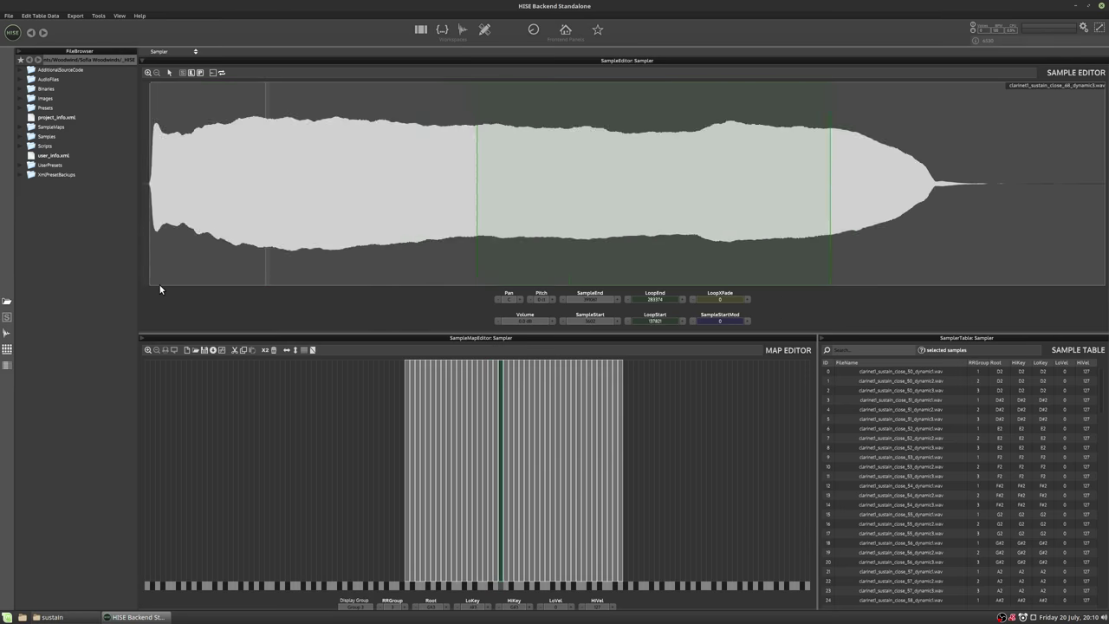
key(Right)
key(Right)
key(Right)
key(Right)
key(Right)
key(Right)
key(Right)
key(Right)
key(Right)
key(Right)
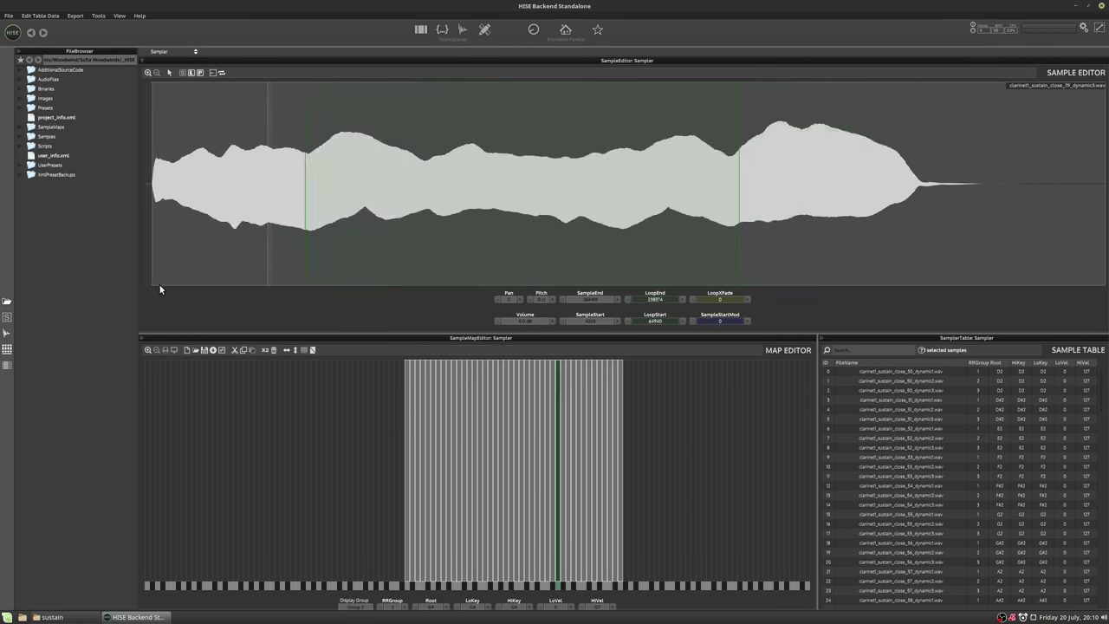
key(Right)
key(Right)
key(Right)
key(Right)
key(Right)
key(Right)
key(Right)
key(Right)
key(Right)
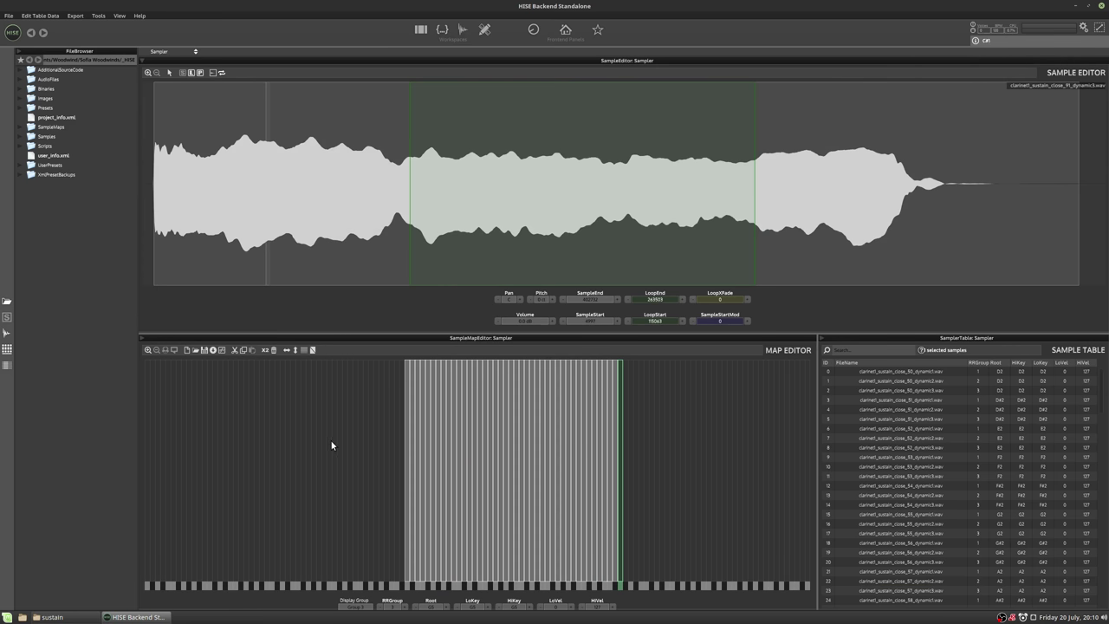
Clear the sample selection and switch the map's Display Group to All Groups.
click(754, 457)
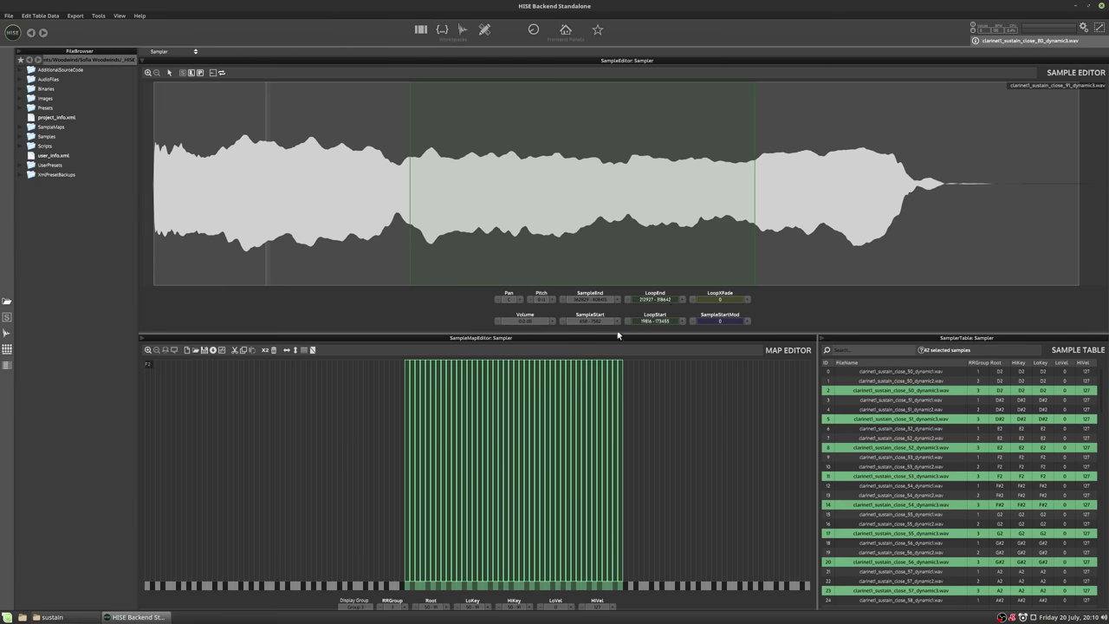
drag(358, 416, 629, 426)
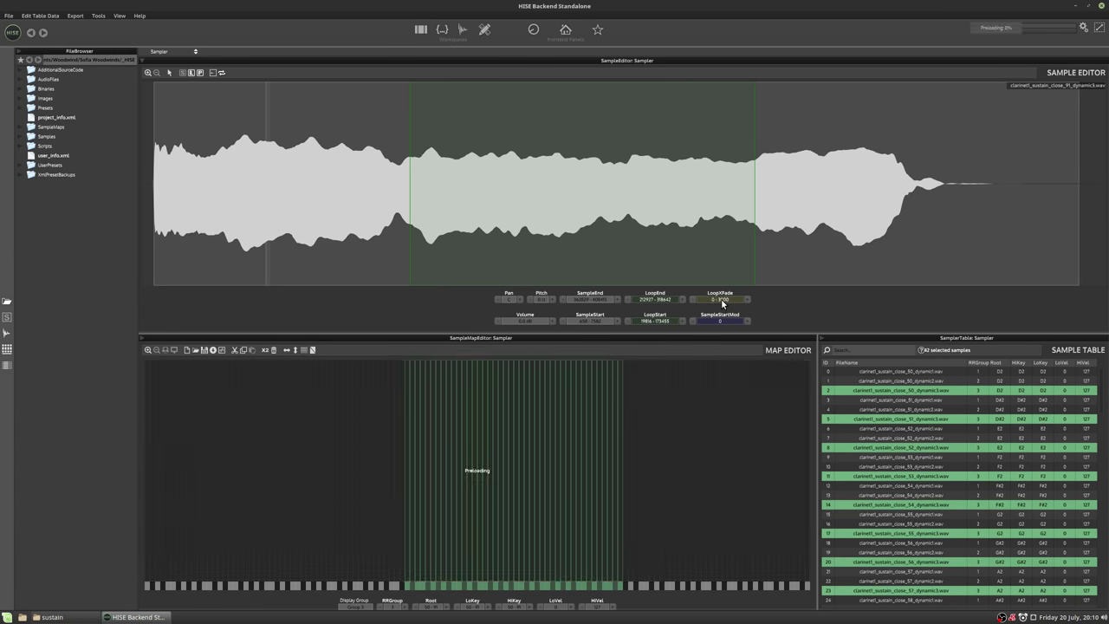
click(334, 379)
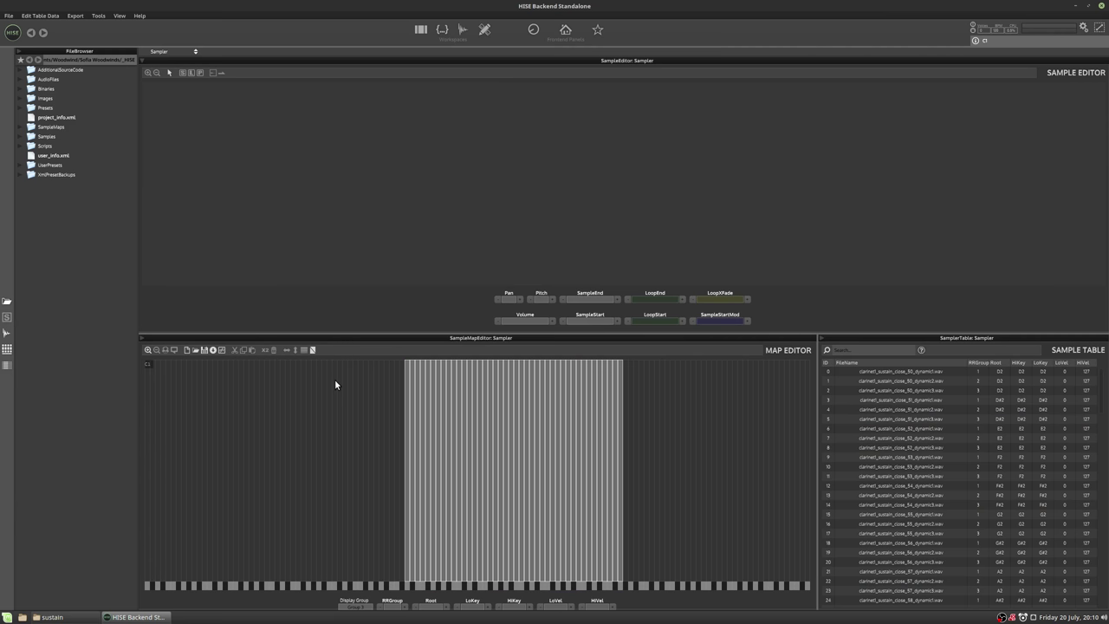
click(362, 606)
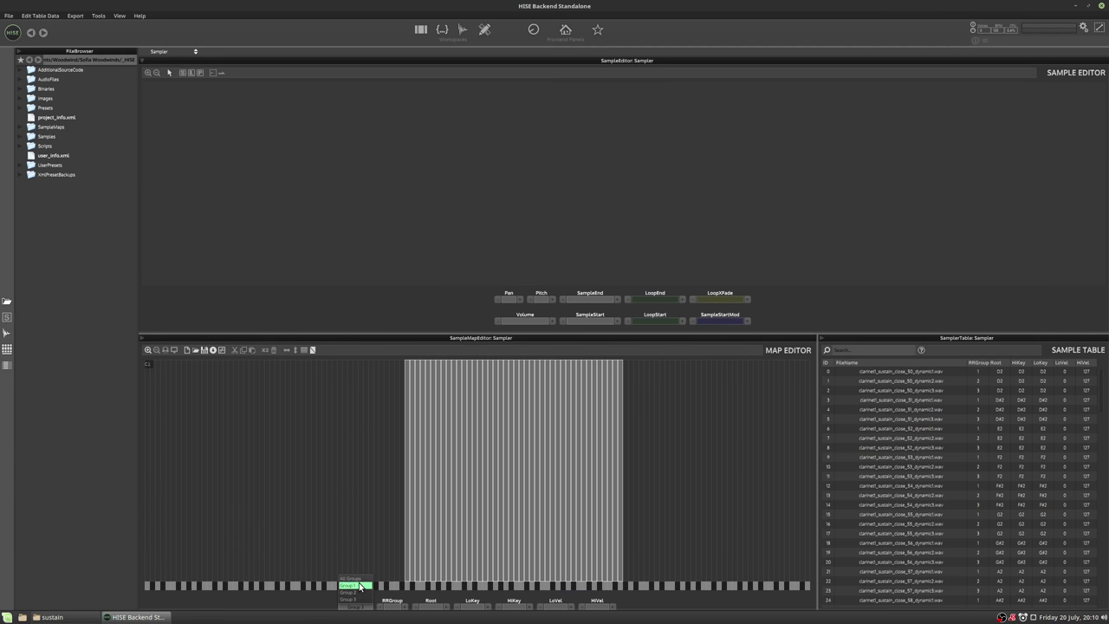
click(355, 578)
Set LoopXFade to 3000 on every sample and check the close_79 dynamic1 loop.
key(ctrl+a)
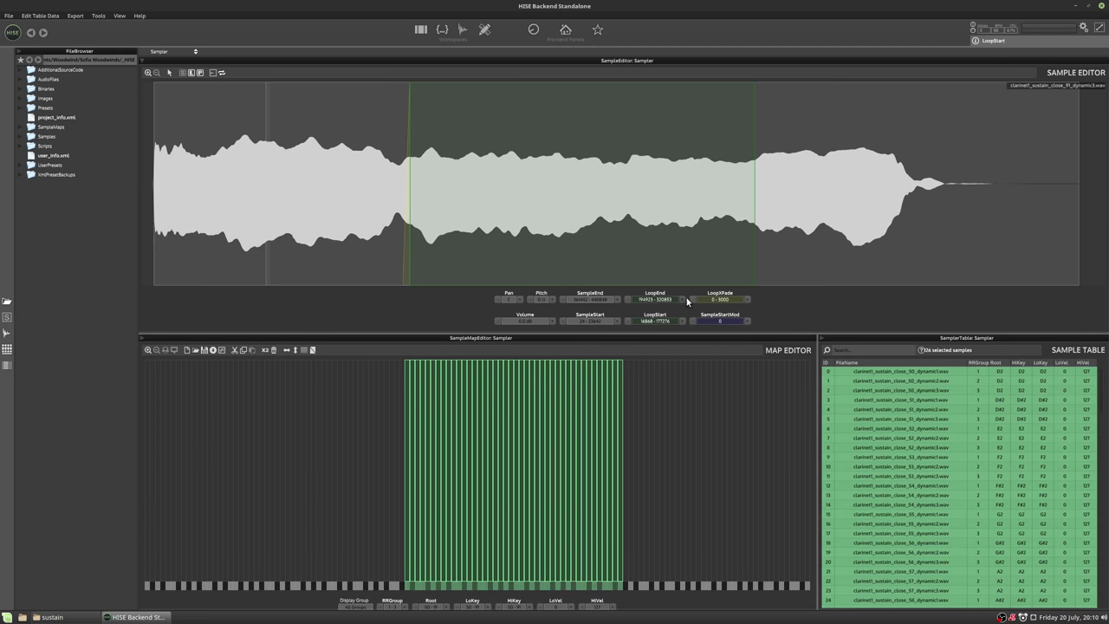
click(729, 303)
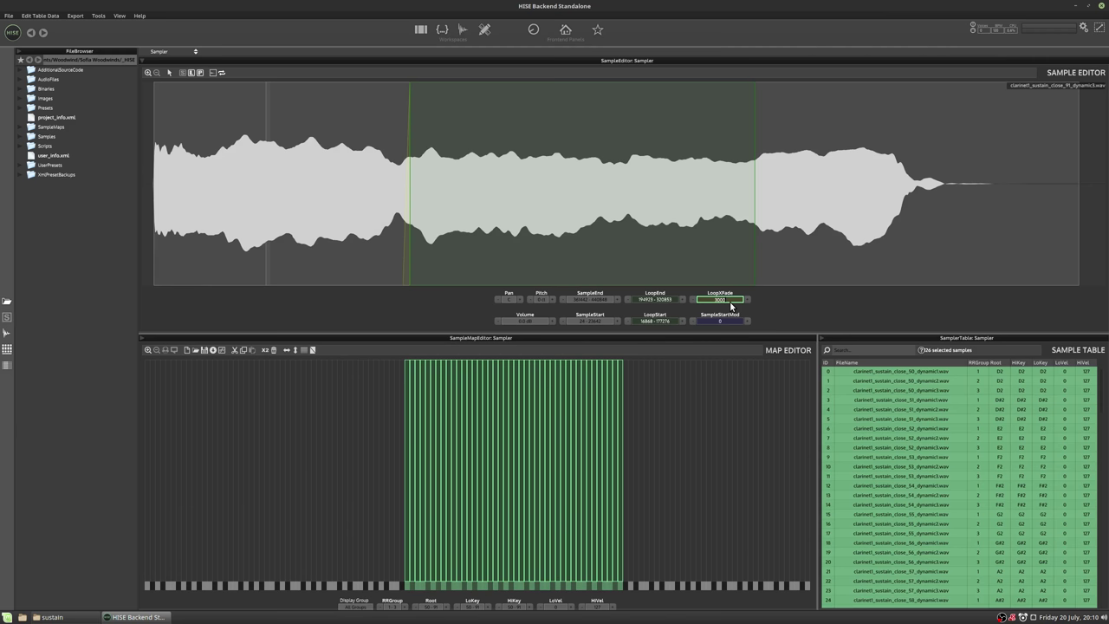
text(3000)
key(Return)
click(675, 372)
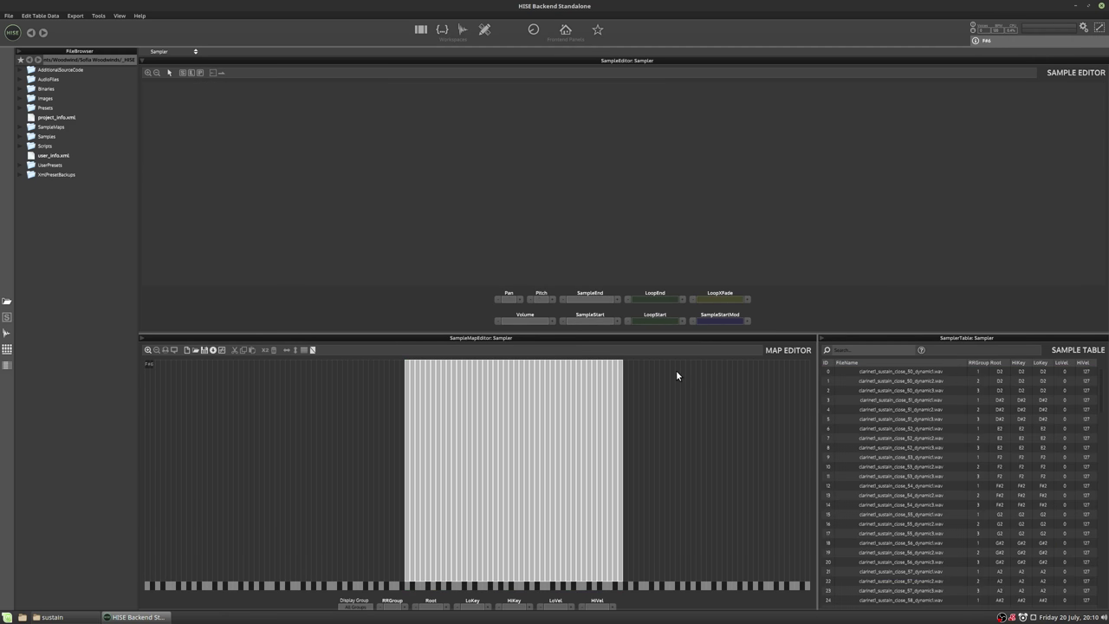
click(559, 407)
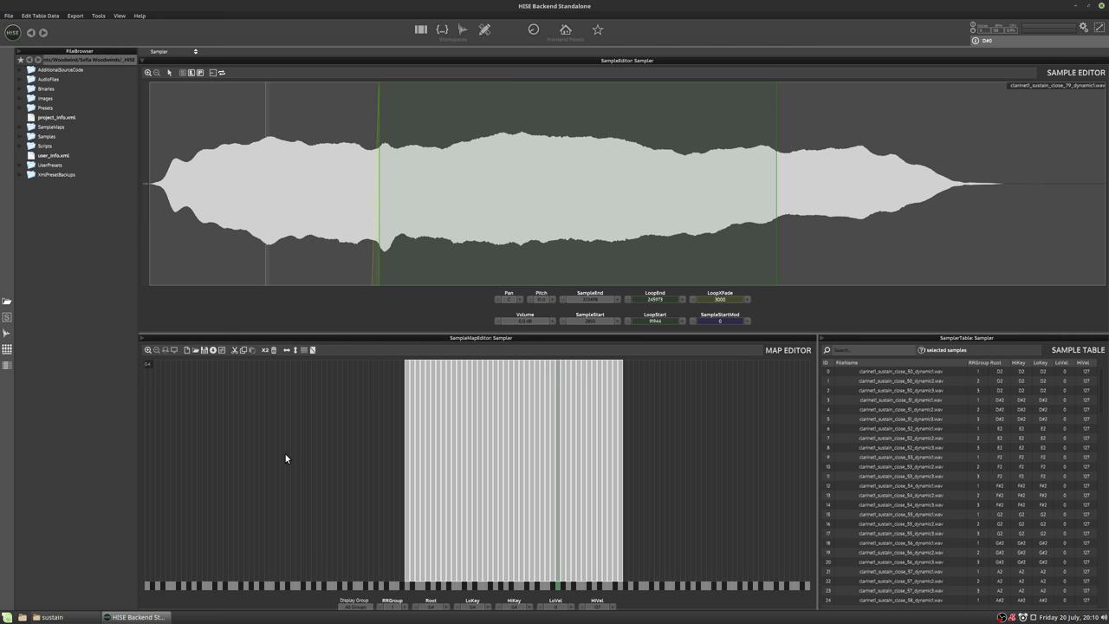
right_click(258, 427)
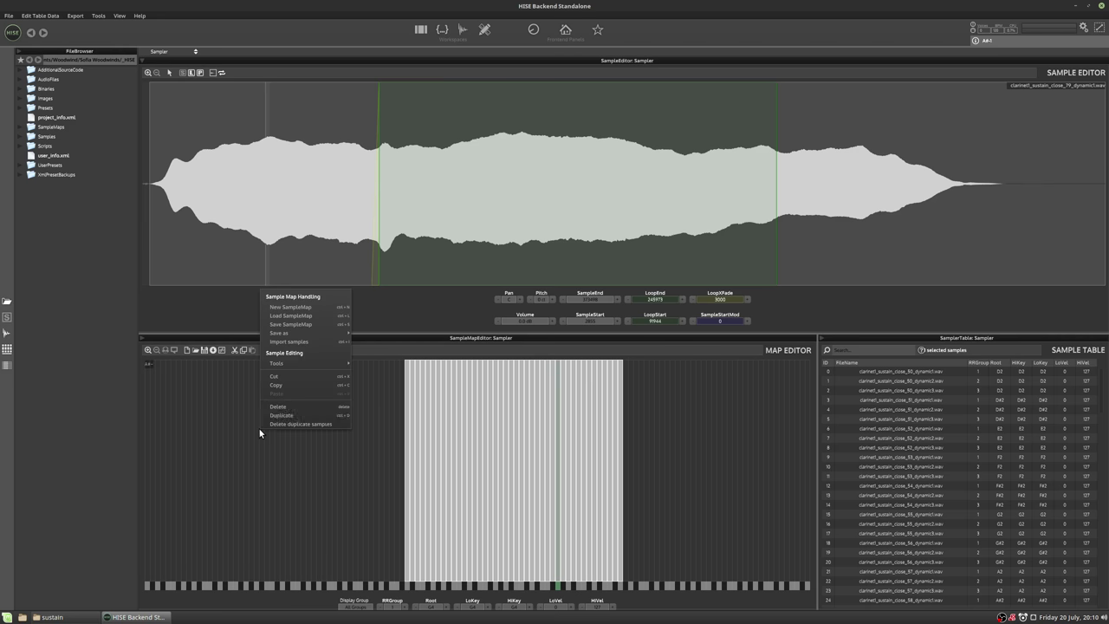
click(304, 327)
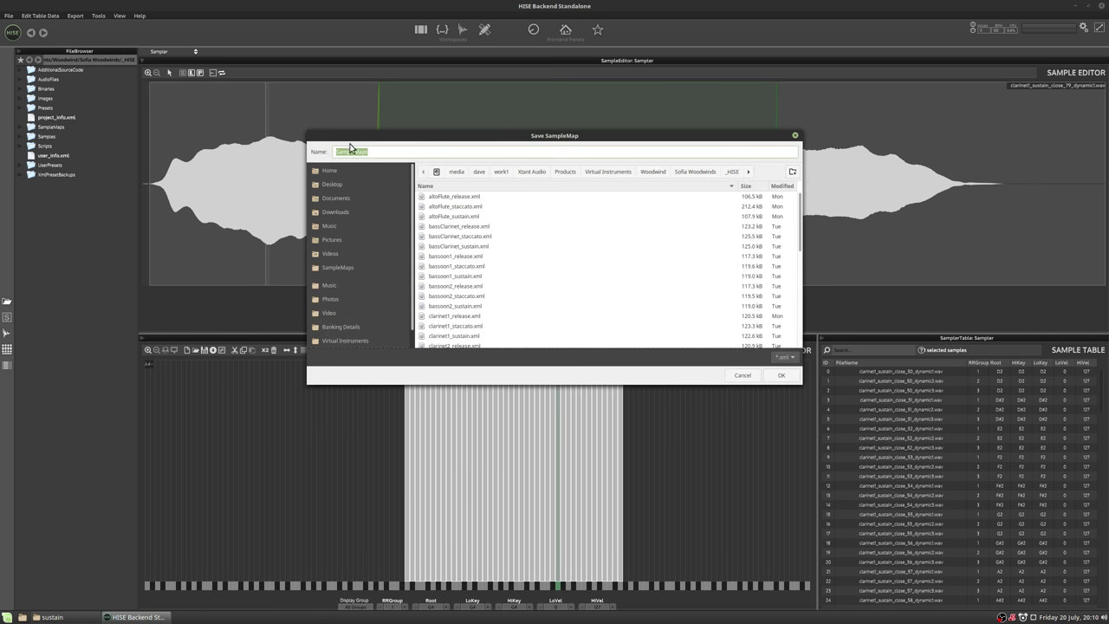
scroll(519, 226, down, 8)
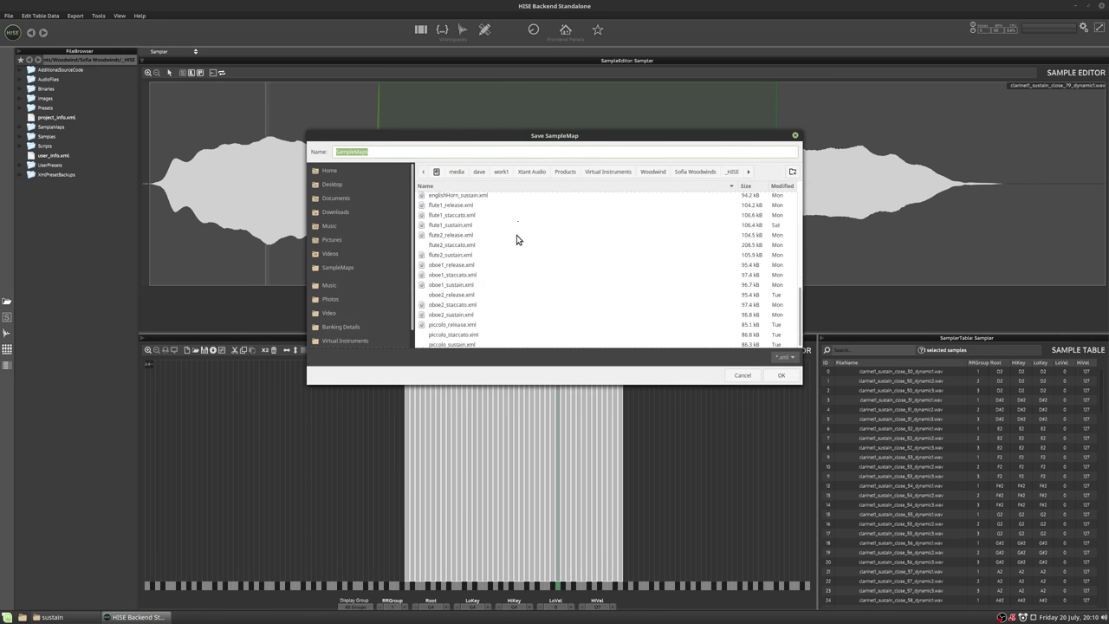
click(742, 376)
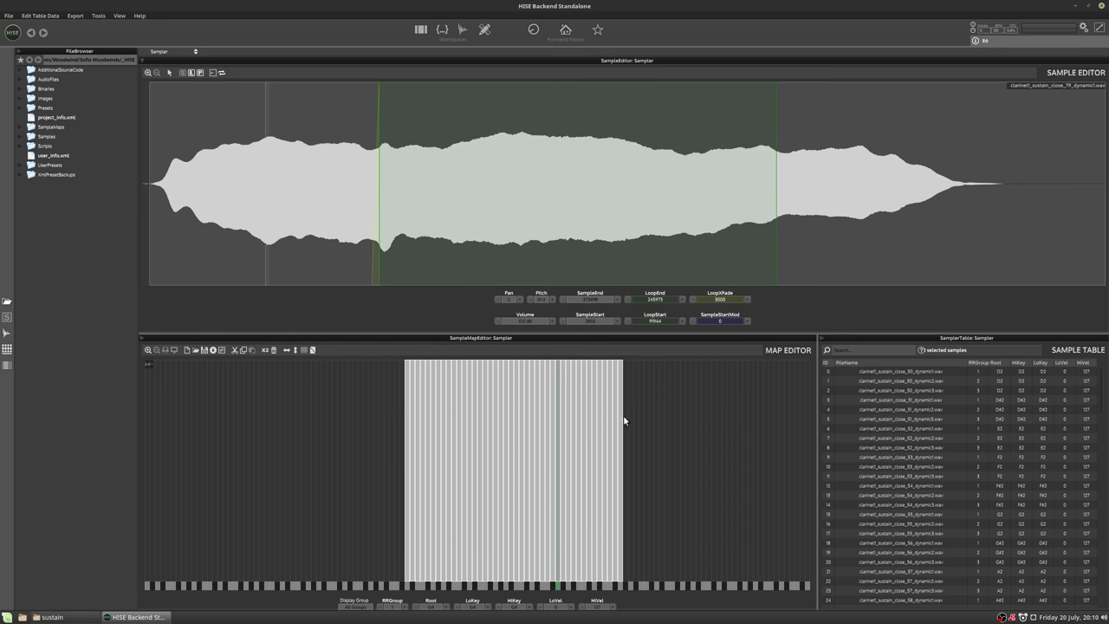
Load the saved clarinet1_sustain.xml sample map into the Map Editor.
right_click(286, 423)
click(319, 305)
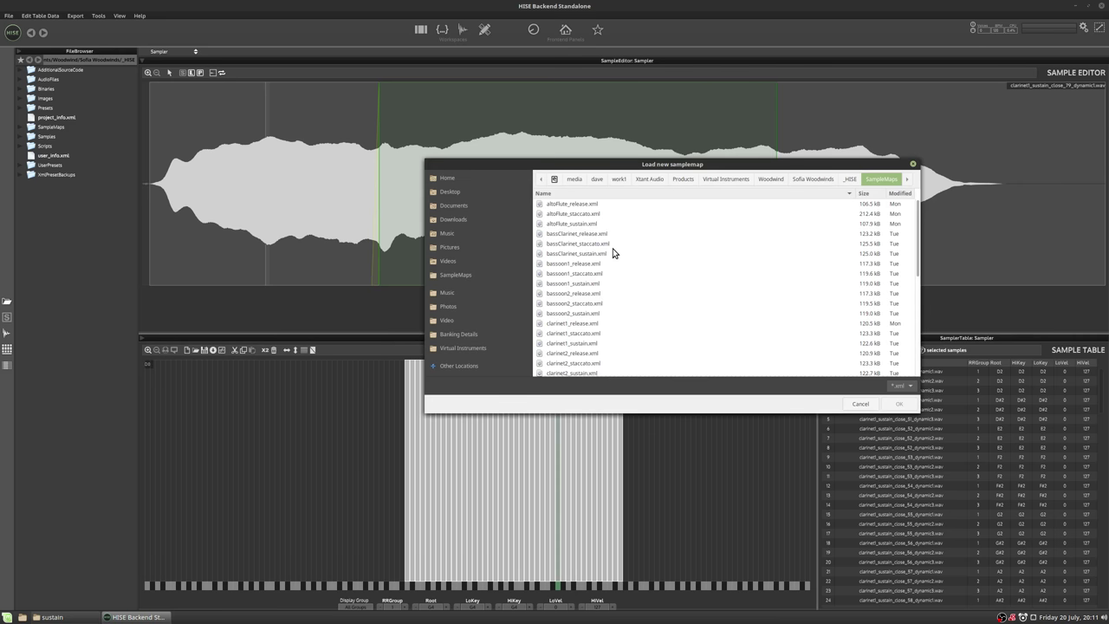
double_click(573, 345)
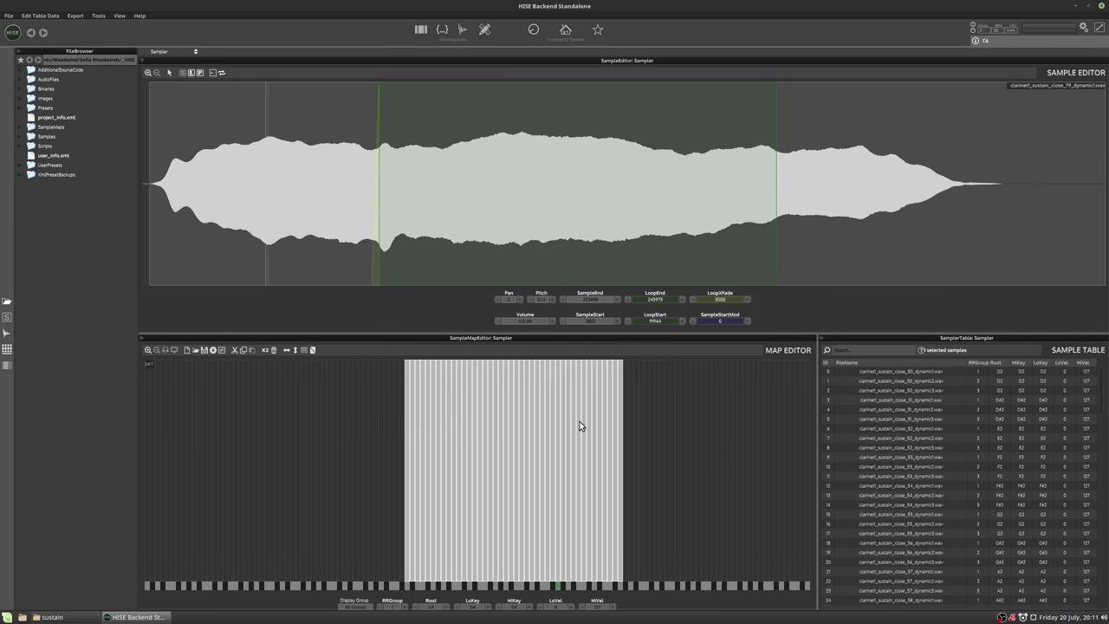
Step through the samples from the first row, checking starts and loops, e.g. close_70 dynamic1.
click(406, 433)
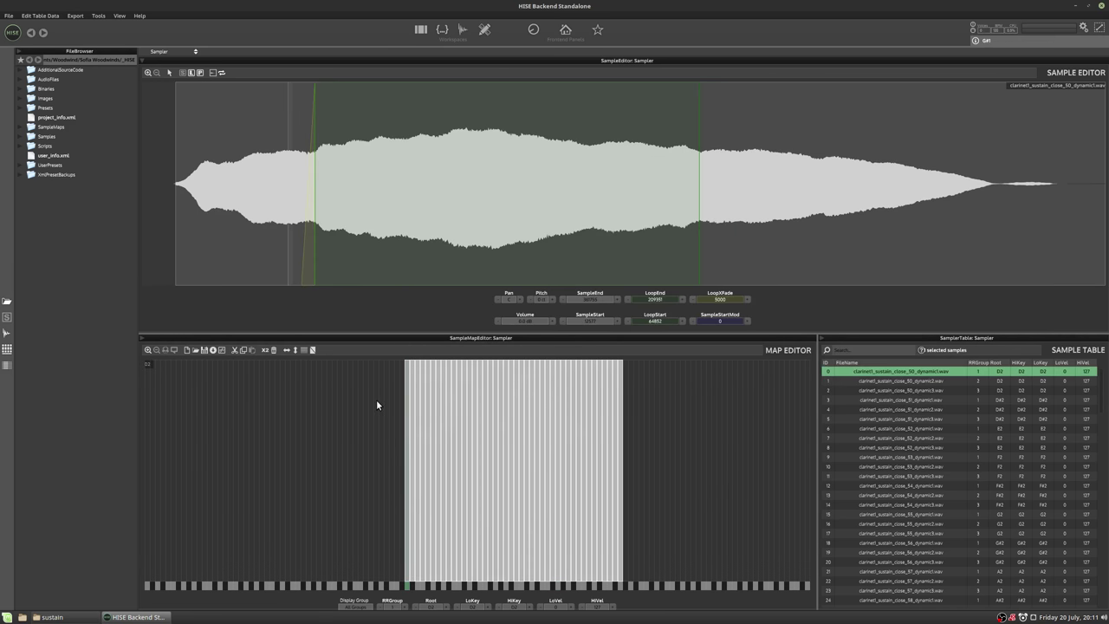
key(Down)
key(Down)
key(Down)
key(Down)
key(Down)
key(Down)
key(Down)
key(Down)
key(Down)
key(Down)
key(Down)
key(Down)
key(Down)
key(Down)
key(Down)
key(Down)
key(Down)
key(Down)
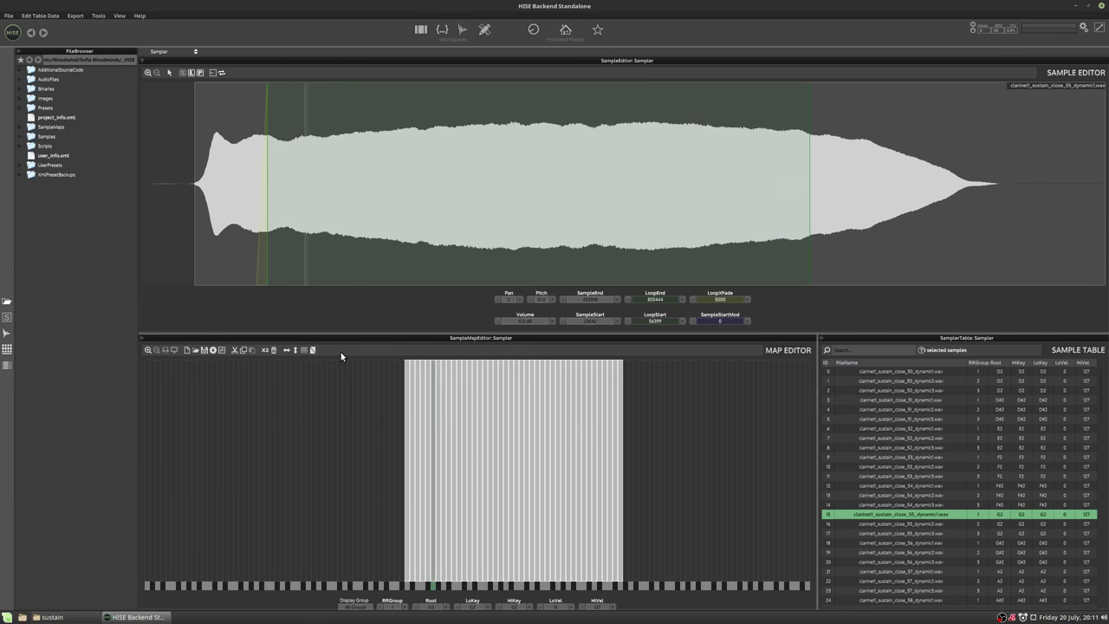
key(Down)
key(Down)
key(Down)
key(Down)
key(Down)
key(Down)
key(Down)
key(Down)
key(Down)
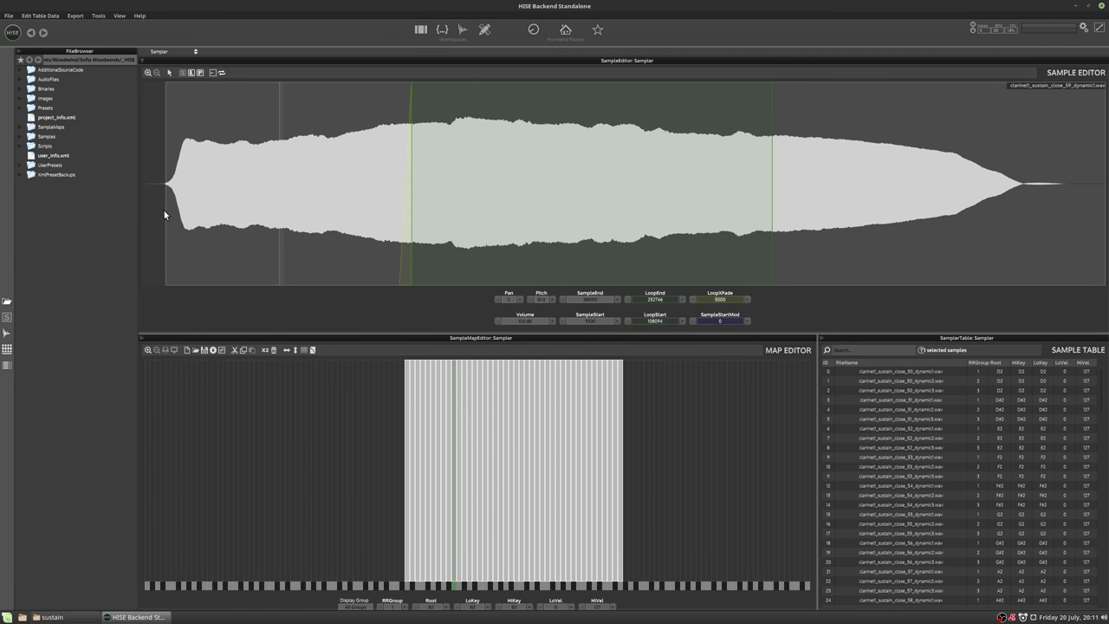
key(Down)
key(Down)
key(Down)
key(Down)
key(Down)
key(Down)
key(Down)
key(Down)
key(Down)
key(Down)
key(Down)
key(Down)
key(Down)
key(Down)
key(Down)
key(Down)
key(Down)
key(Down)
key(Down)
key(Down)
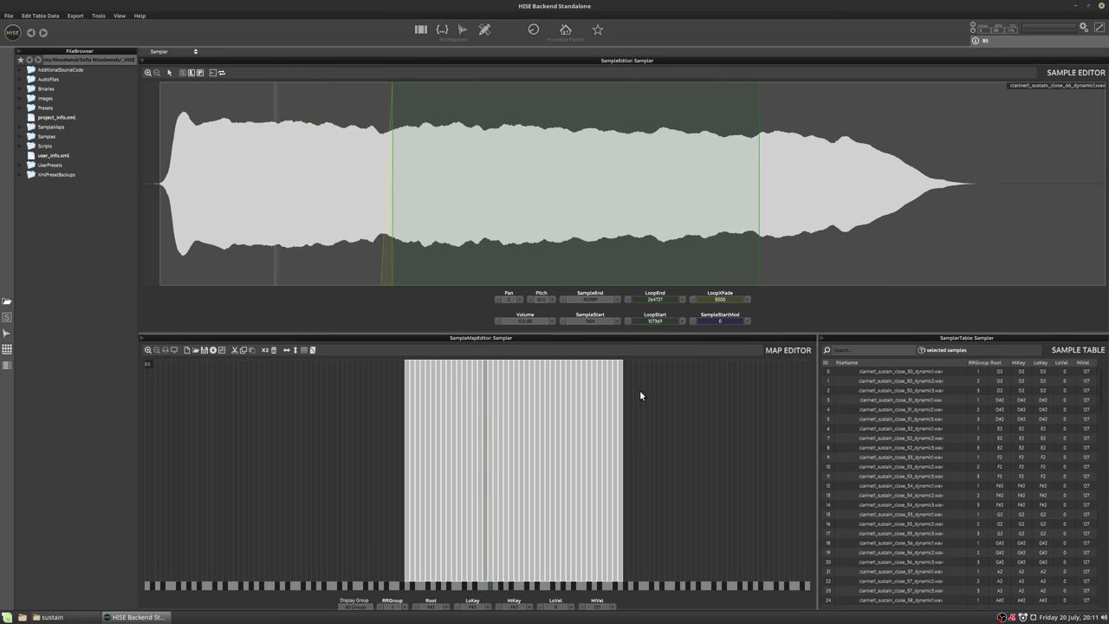
key(Down)
key(Down)
key(Down)
key(Down)
key(Down)
key(Down)
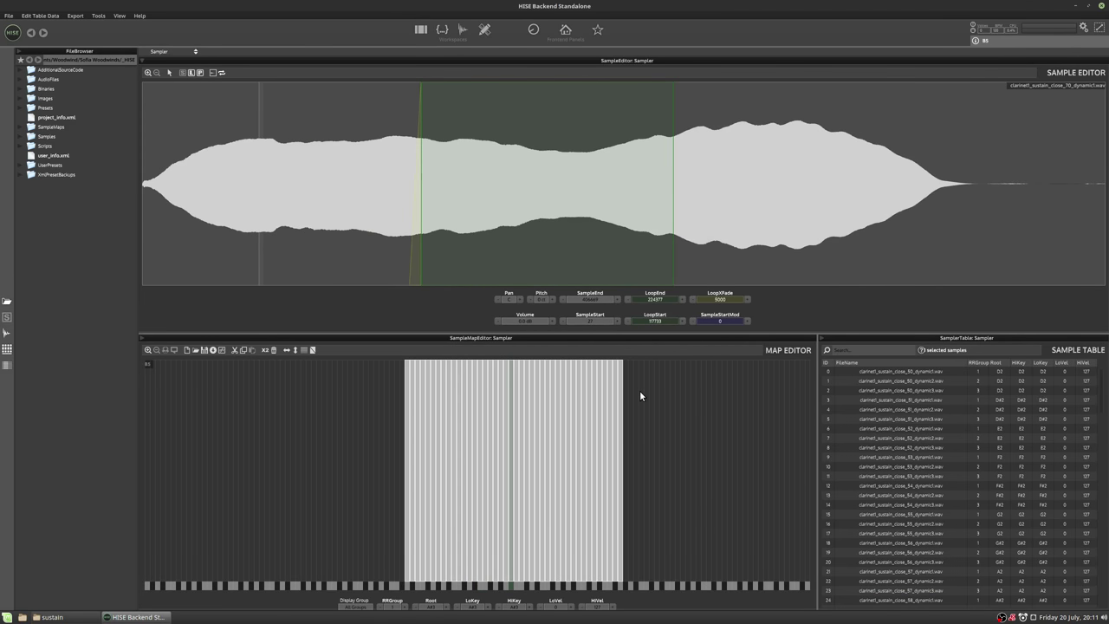
Return to the Main Workspace with the Sampler shown and no samples selected.
click(421, 30)
click(401, 407)
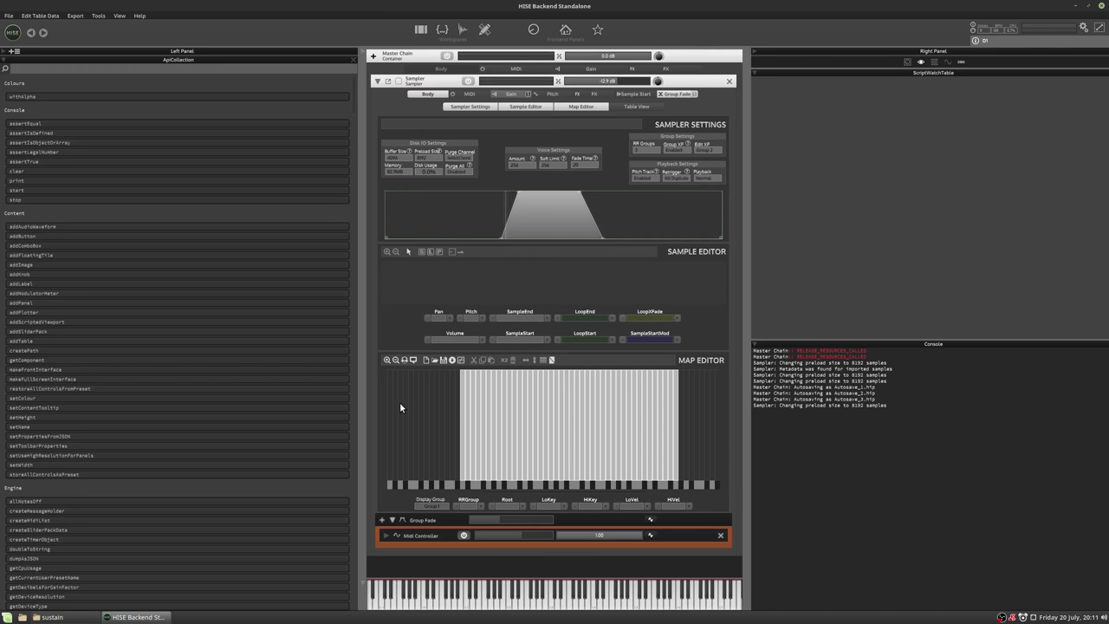